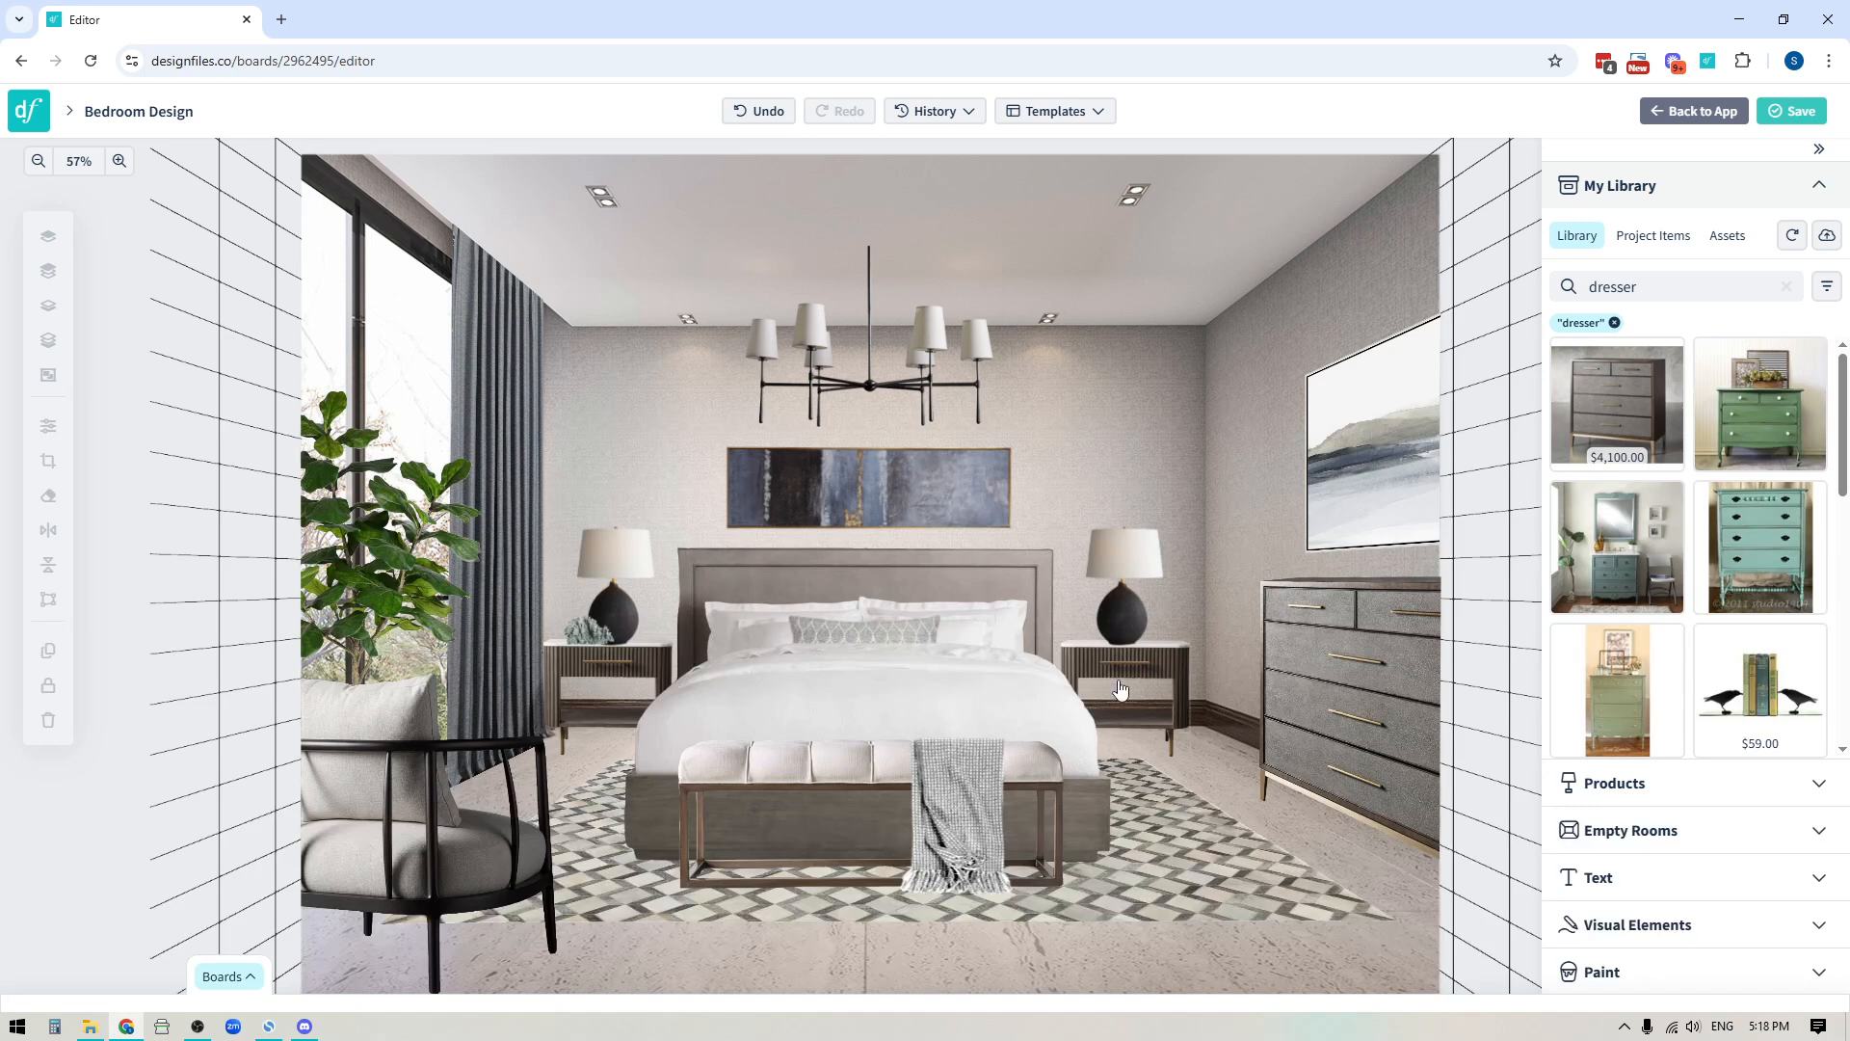
Step: Try the Moduluxe 35-Inch and Catalina 4 Drawer dressers from the library on the board, deleting each one after placing it
{"action": "scroll", "coordinate": [1732, 574], "scroll_direction": "down", "scroll_amount": 7}
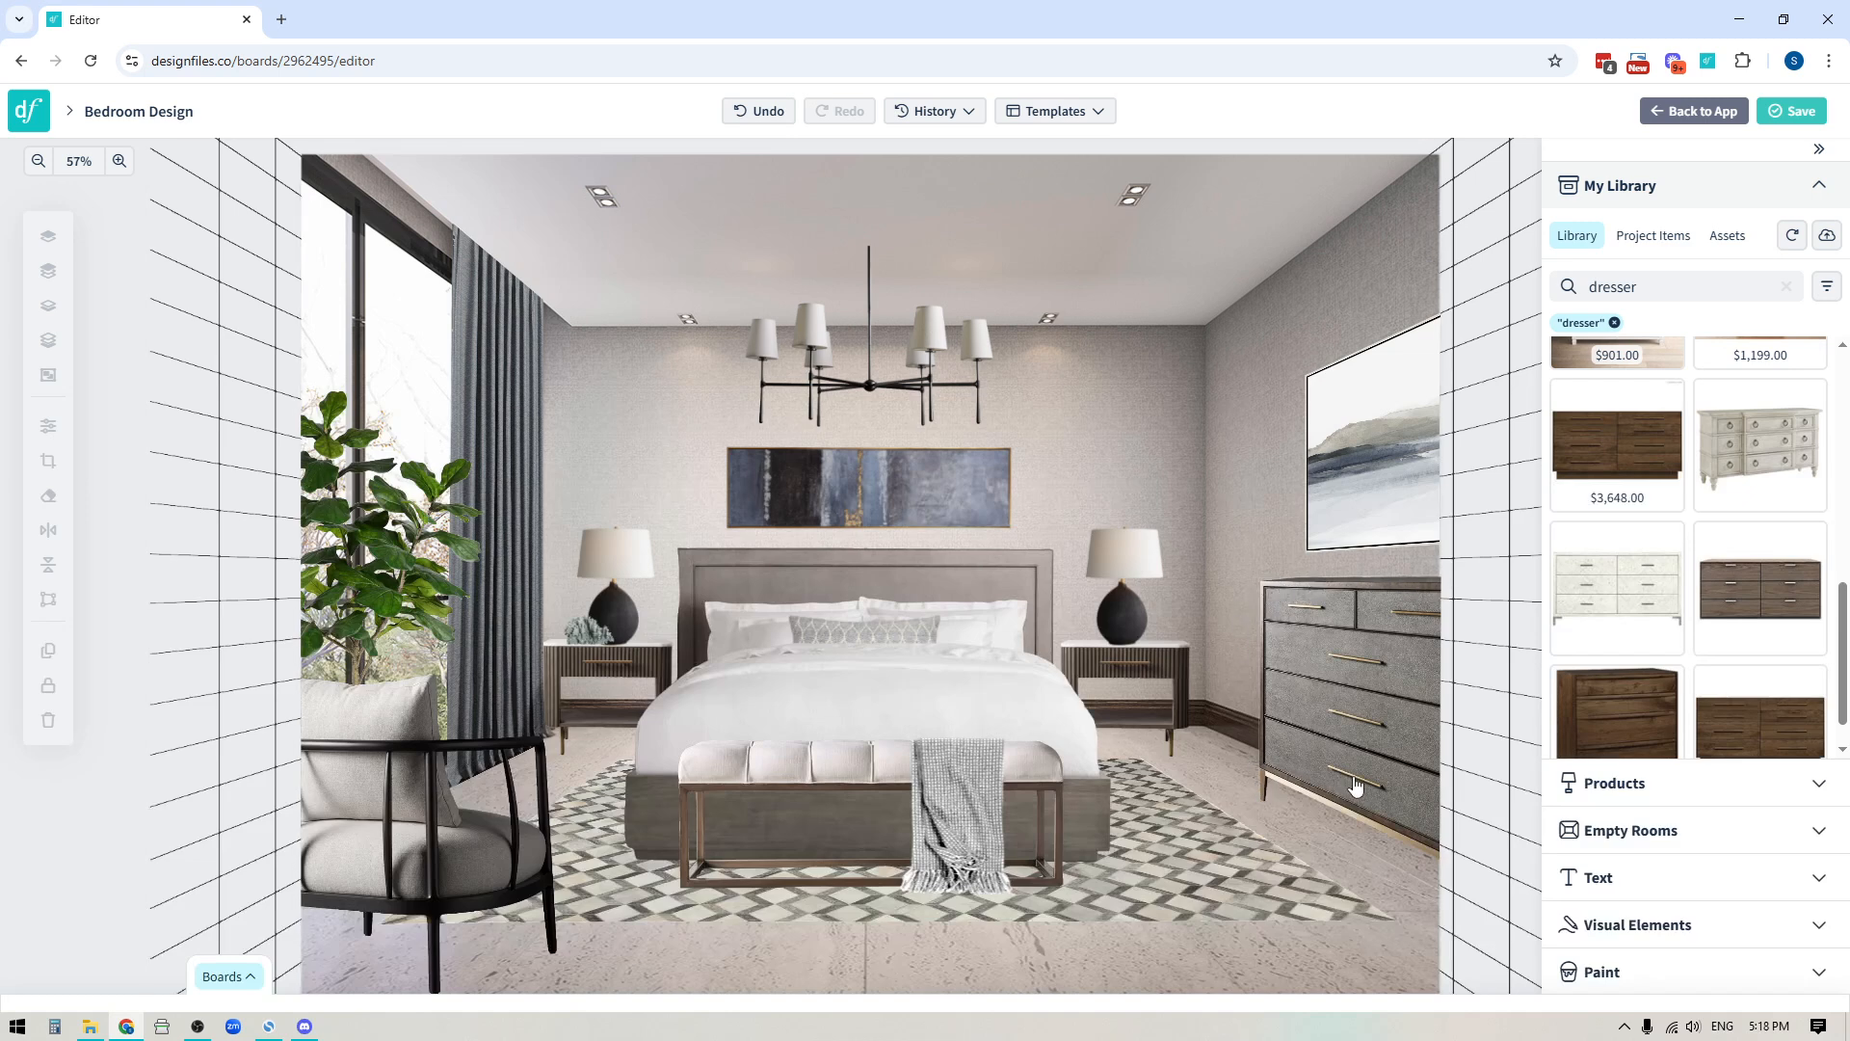
{"action": "left_click_drag", "start_coordinate": [1630, 467], "coordinate": [865, 608]}
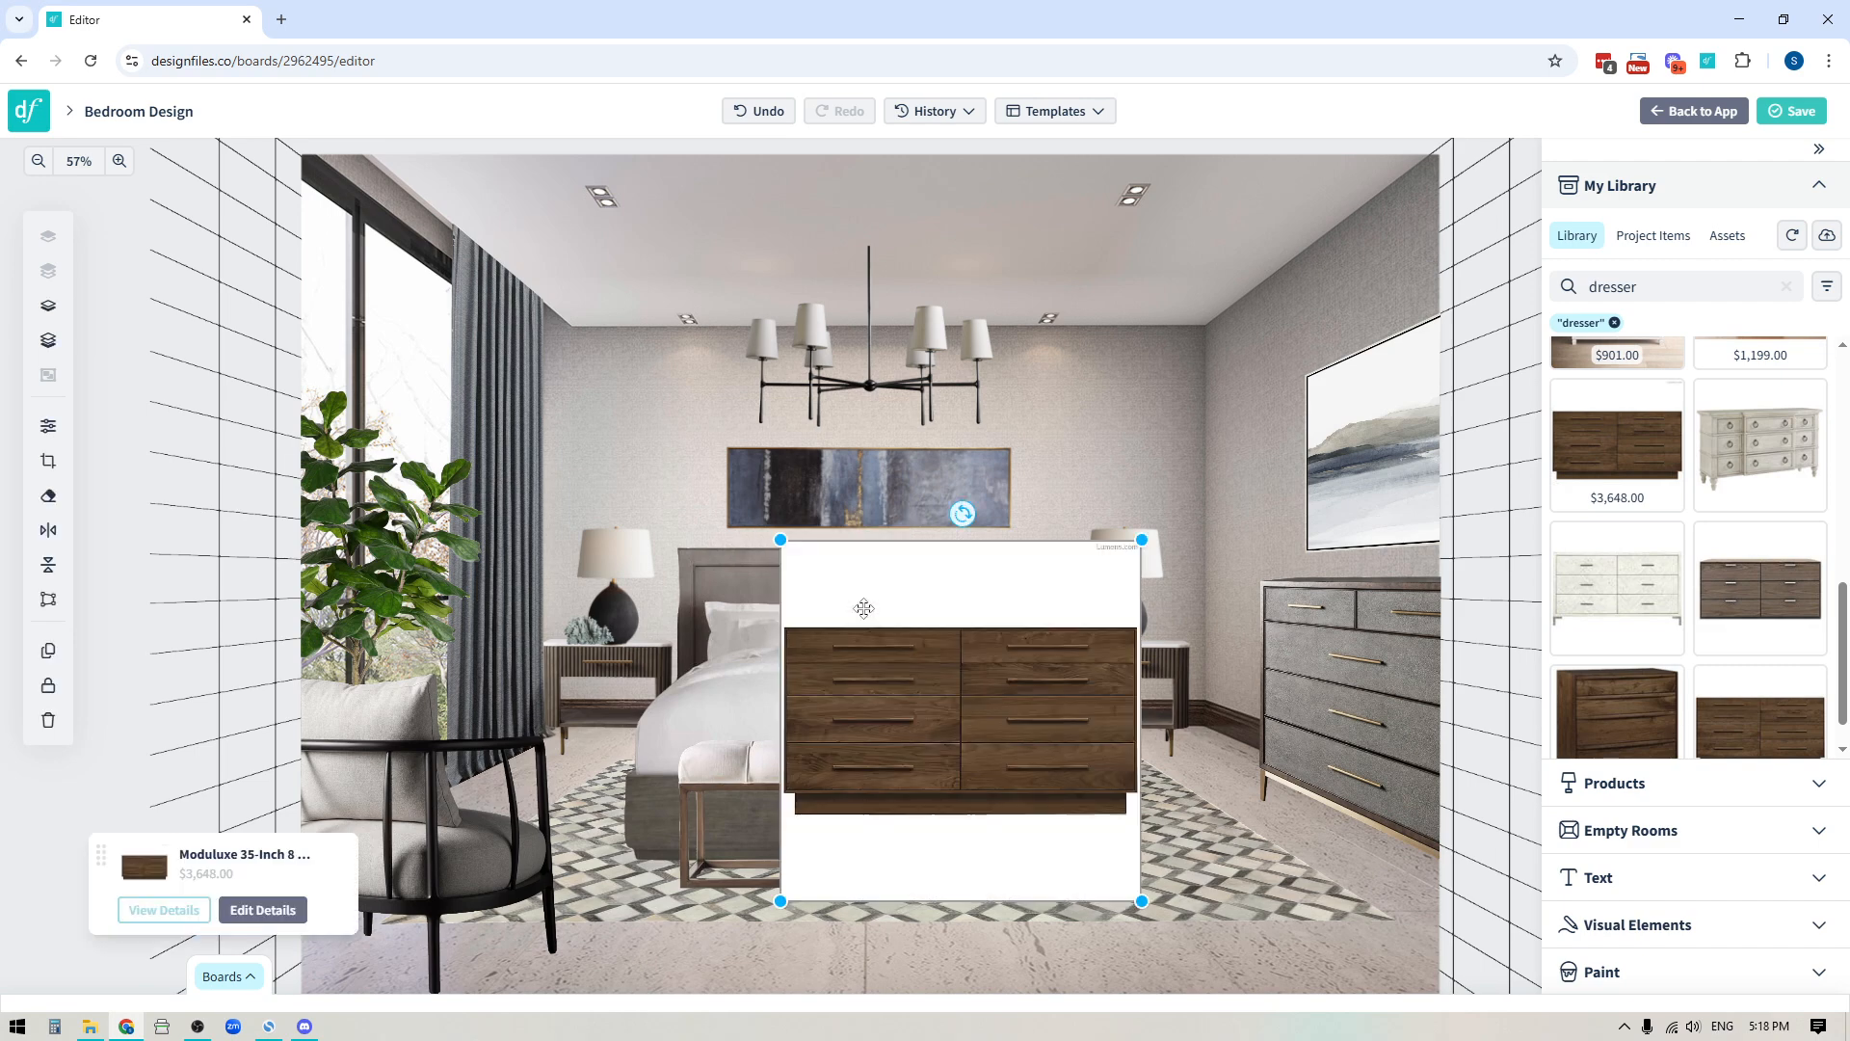
{"action": "left_click_drag", "start_coordinate": [908, 732], "coordinate": [879, 578]}
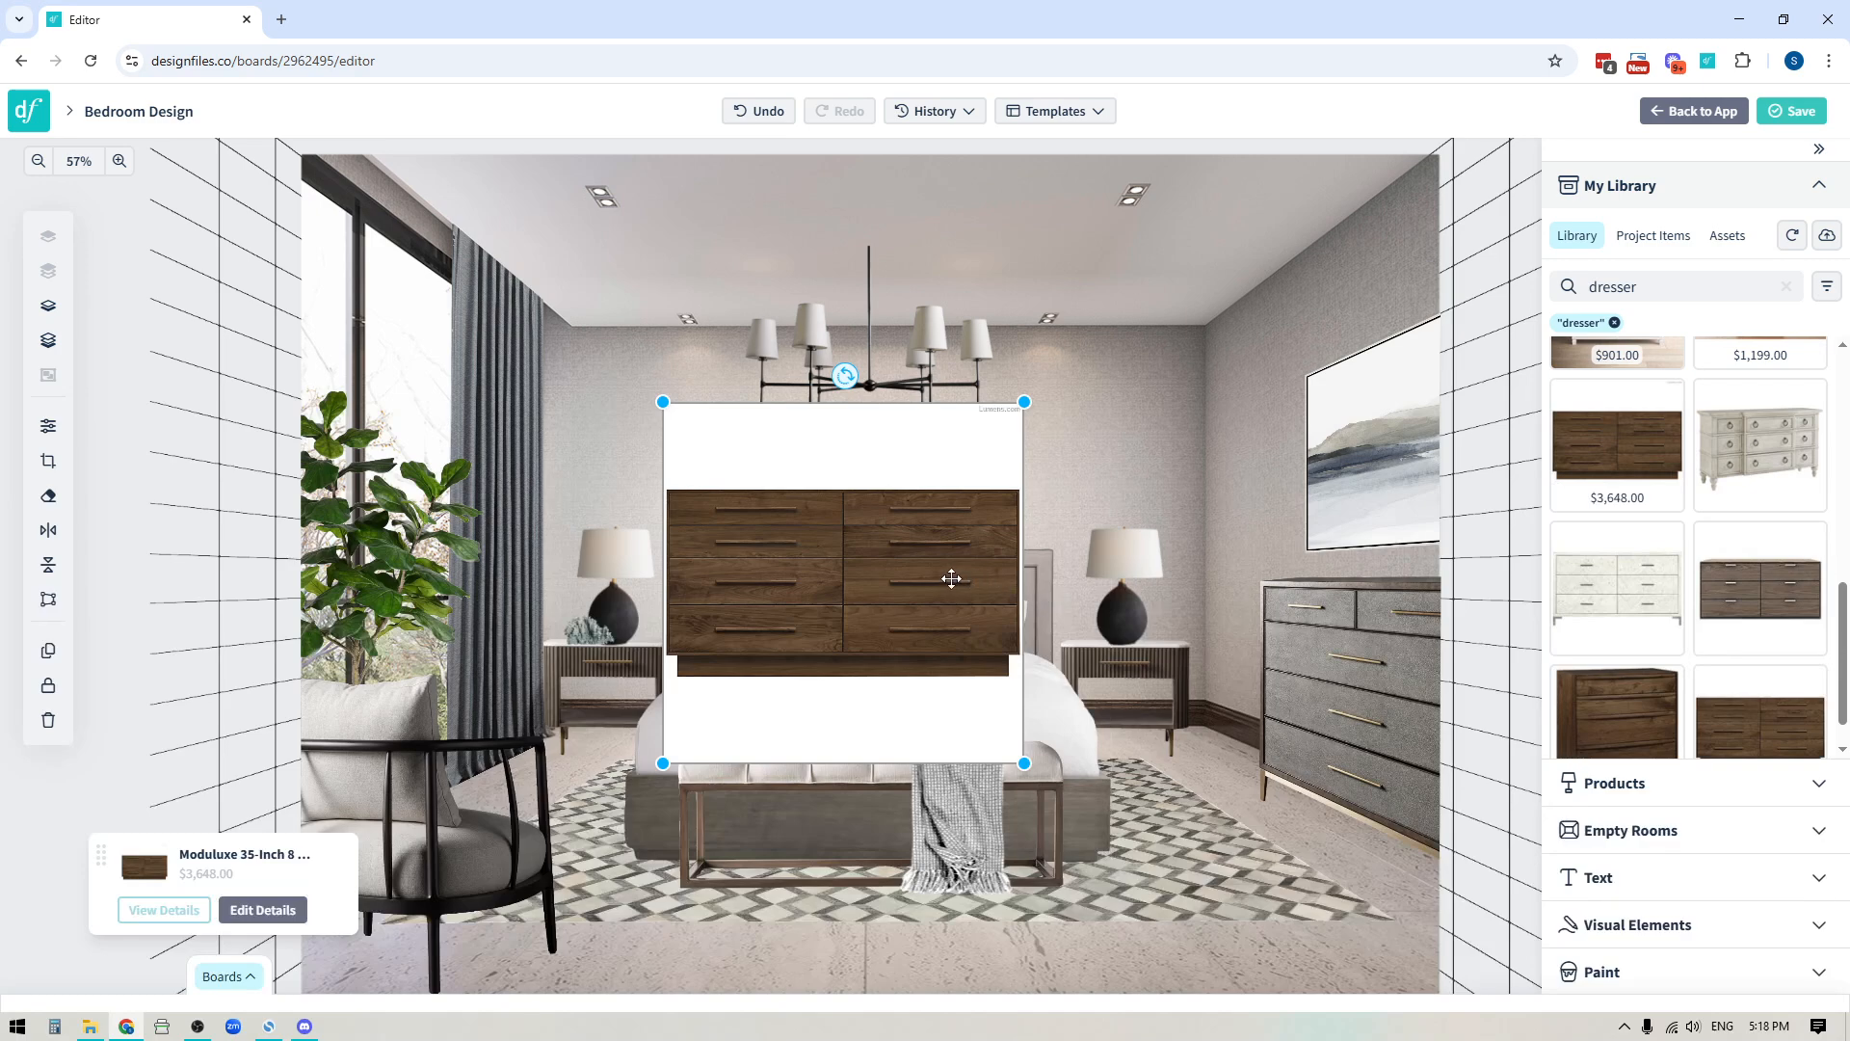
{"action": "key", "text": "Delete"}
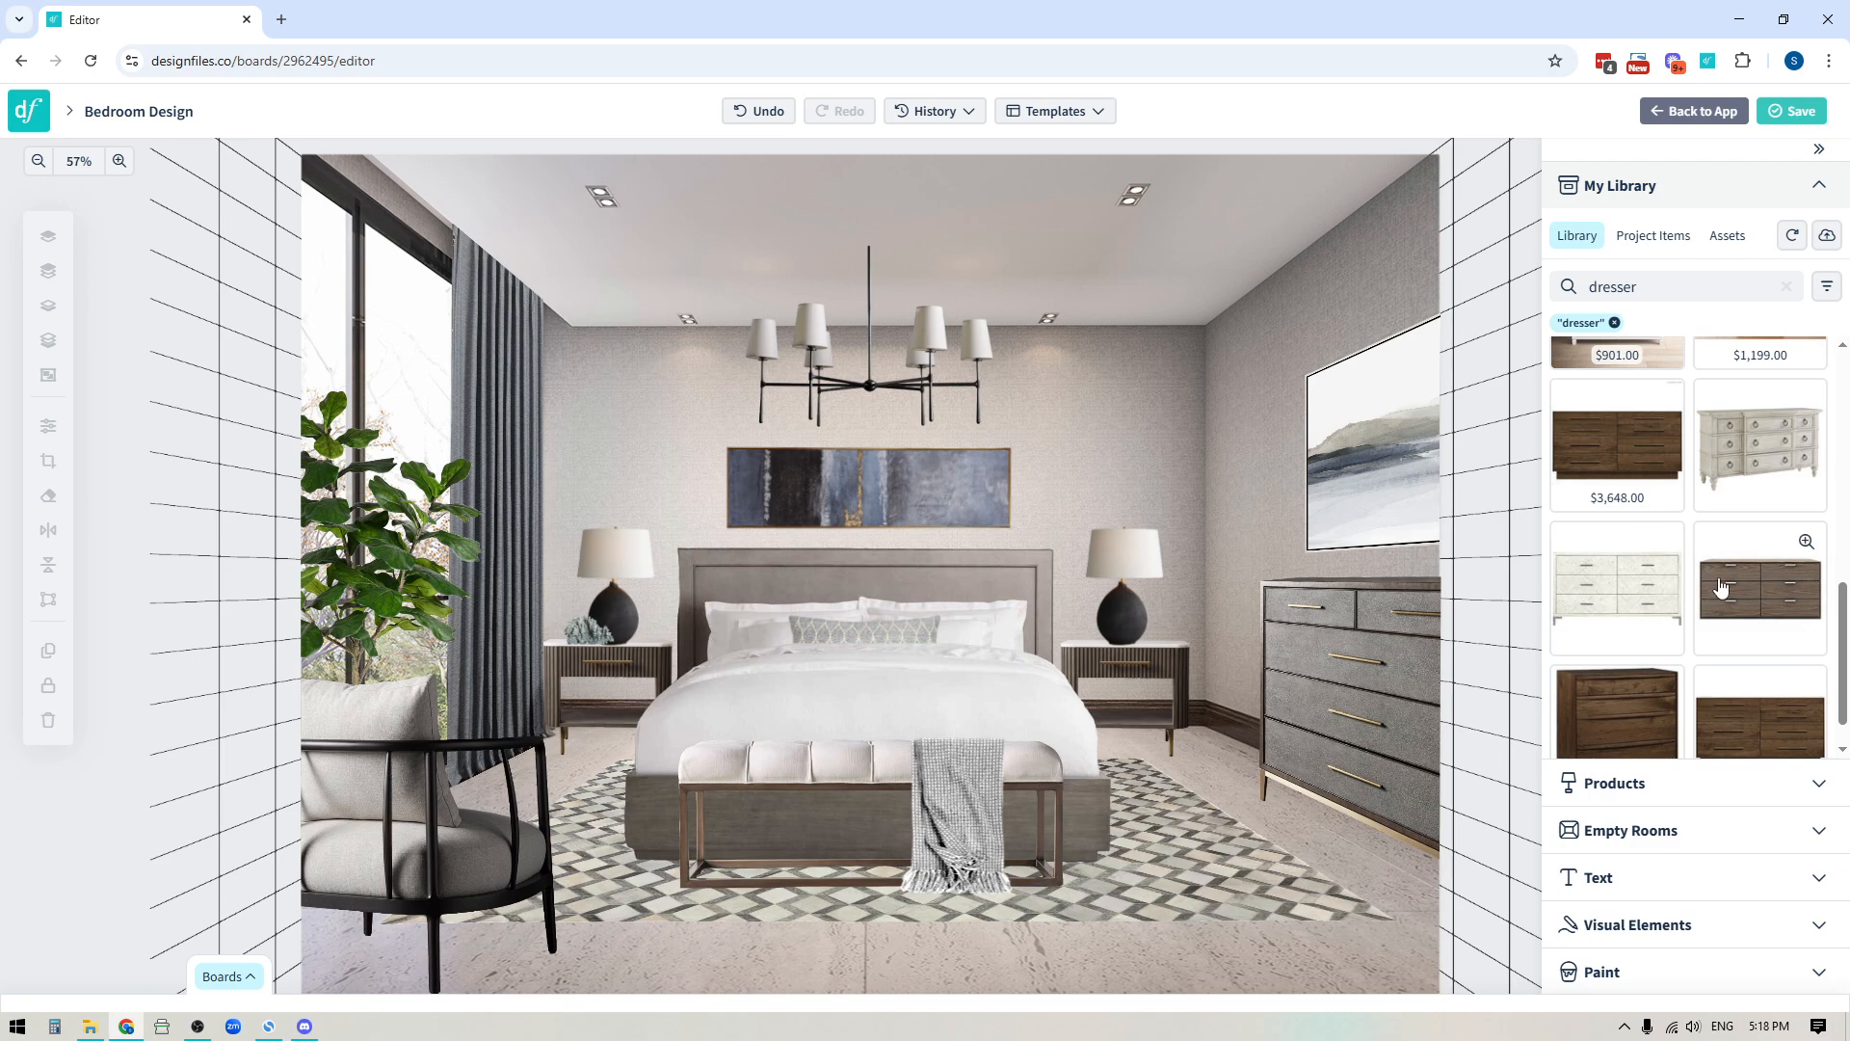
{"action": "left_click_drag", "start_coordinate": [1635, 706], "coordinate": [930, 622]}
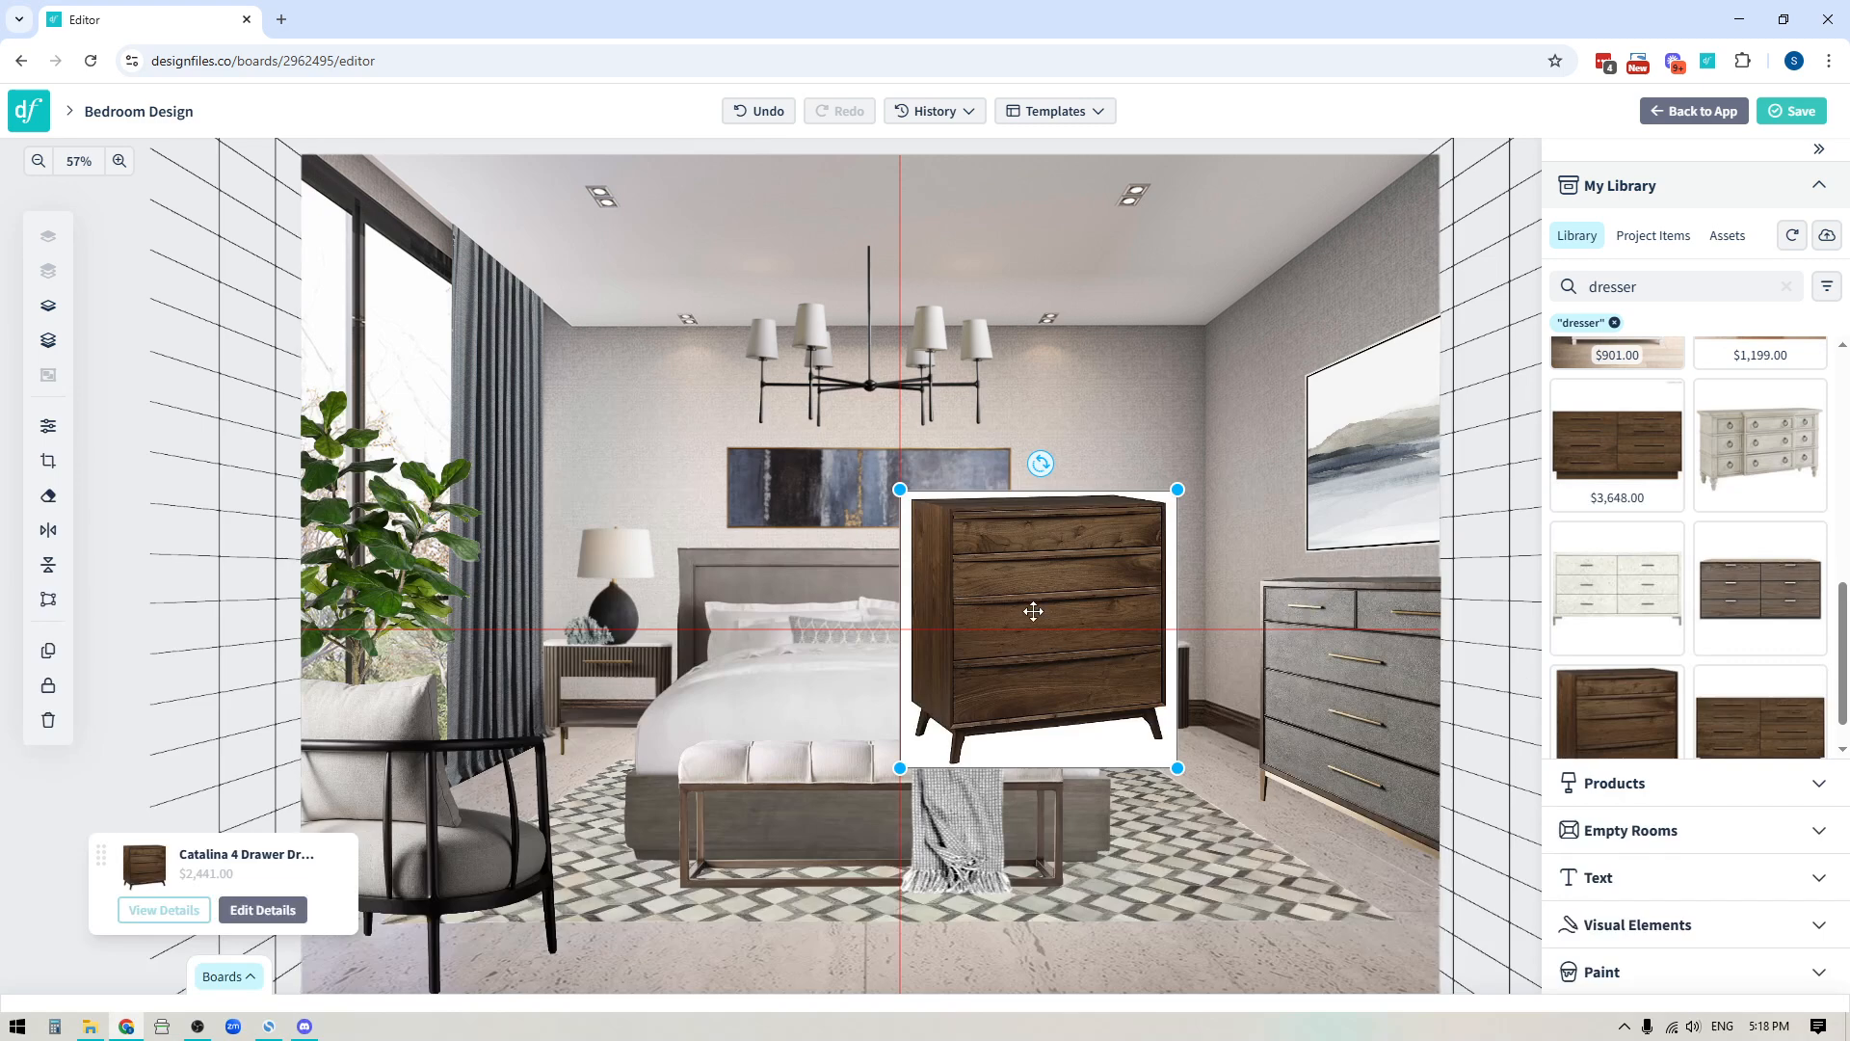
{"action": "key", "text": "Delete"}
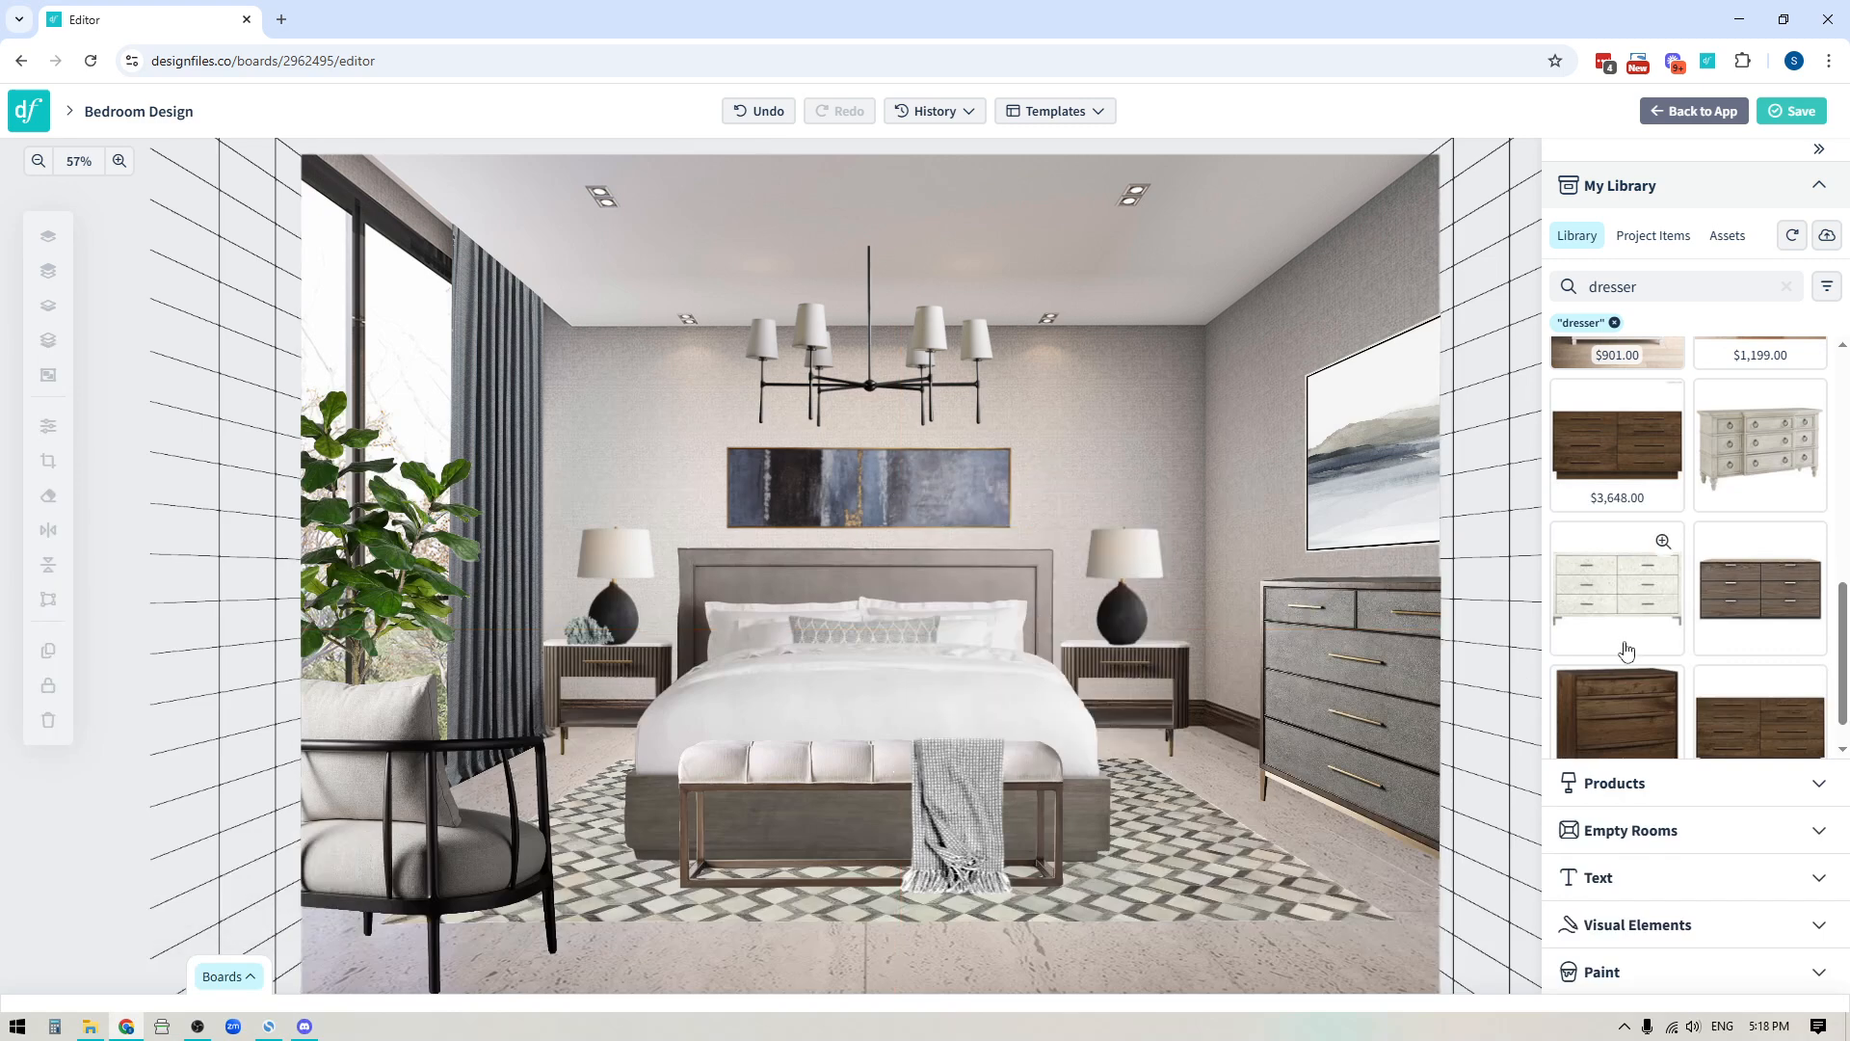
Step: Place the $3,648.00 Moduluxe dresser from the library over the bed, reposition it, and delete it from the board
{"action": "scroll", "coordinate": [1625, 651], "scroll_direction": "up", "scroll_amount": 2}
{"action": "left_click_drag", "start_coordinate": [1627, 652], "coordinate": [861, 622]}
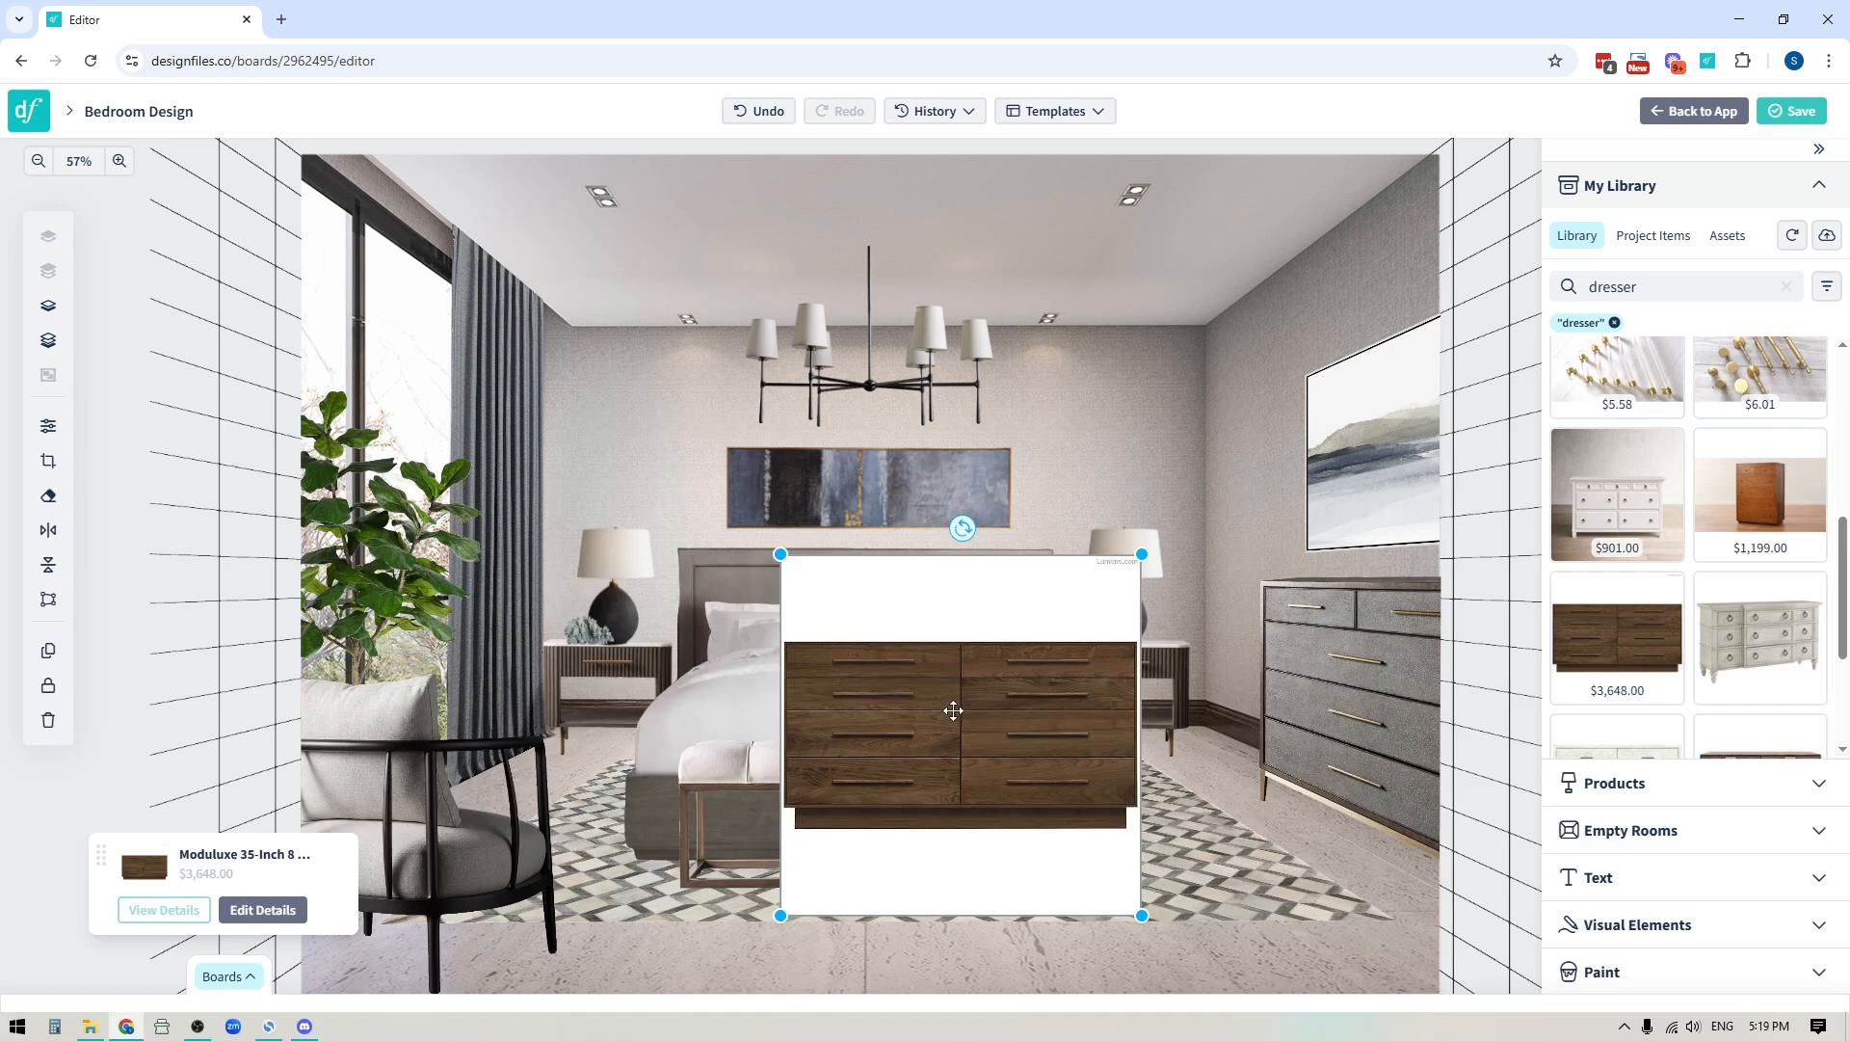
{"action": "left_click_drag", "start_coordinate": [952, 799], "coordinate": [877, 604]}
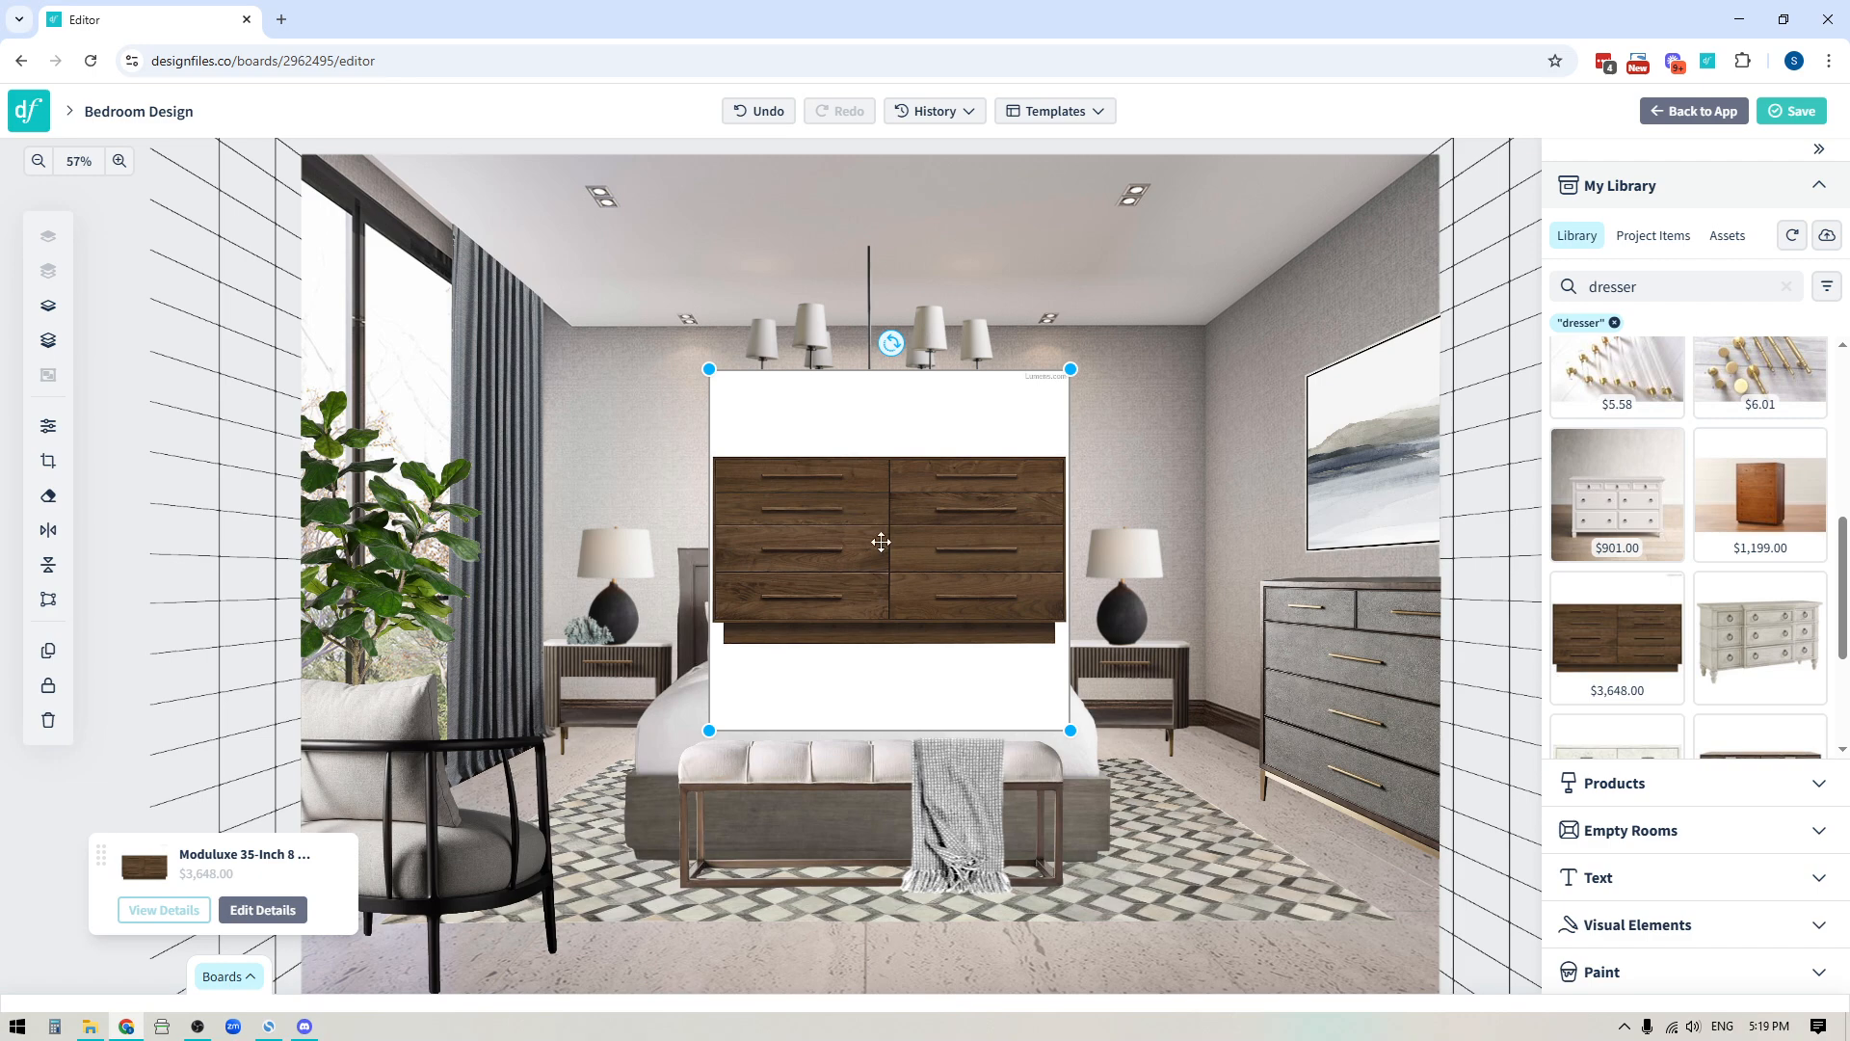
{"action": "left_click_drag", "start_coordinate": [885, 525], "coordinate": [905, 559]}
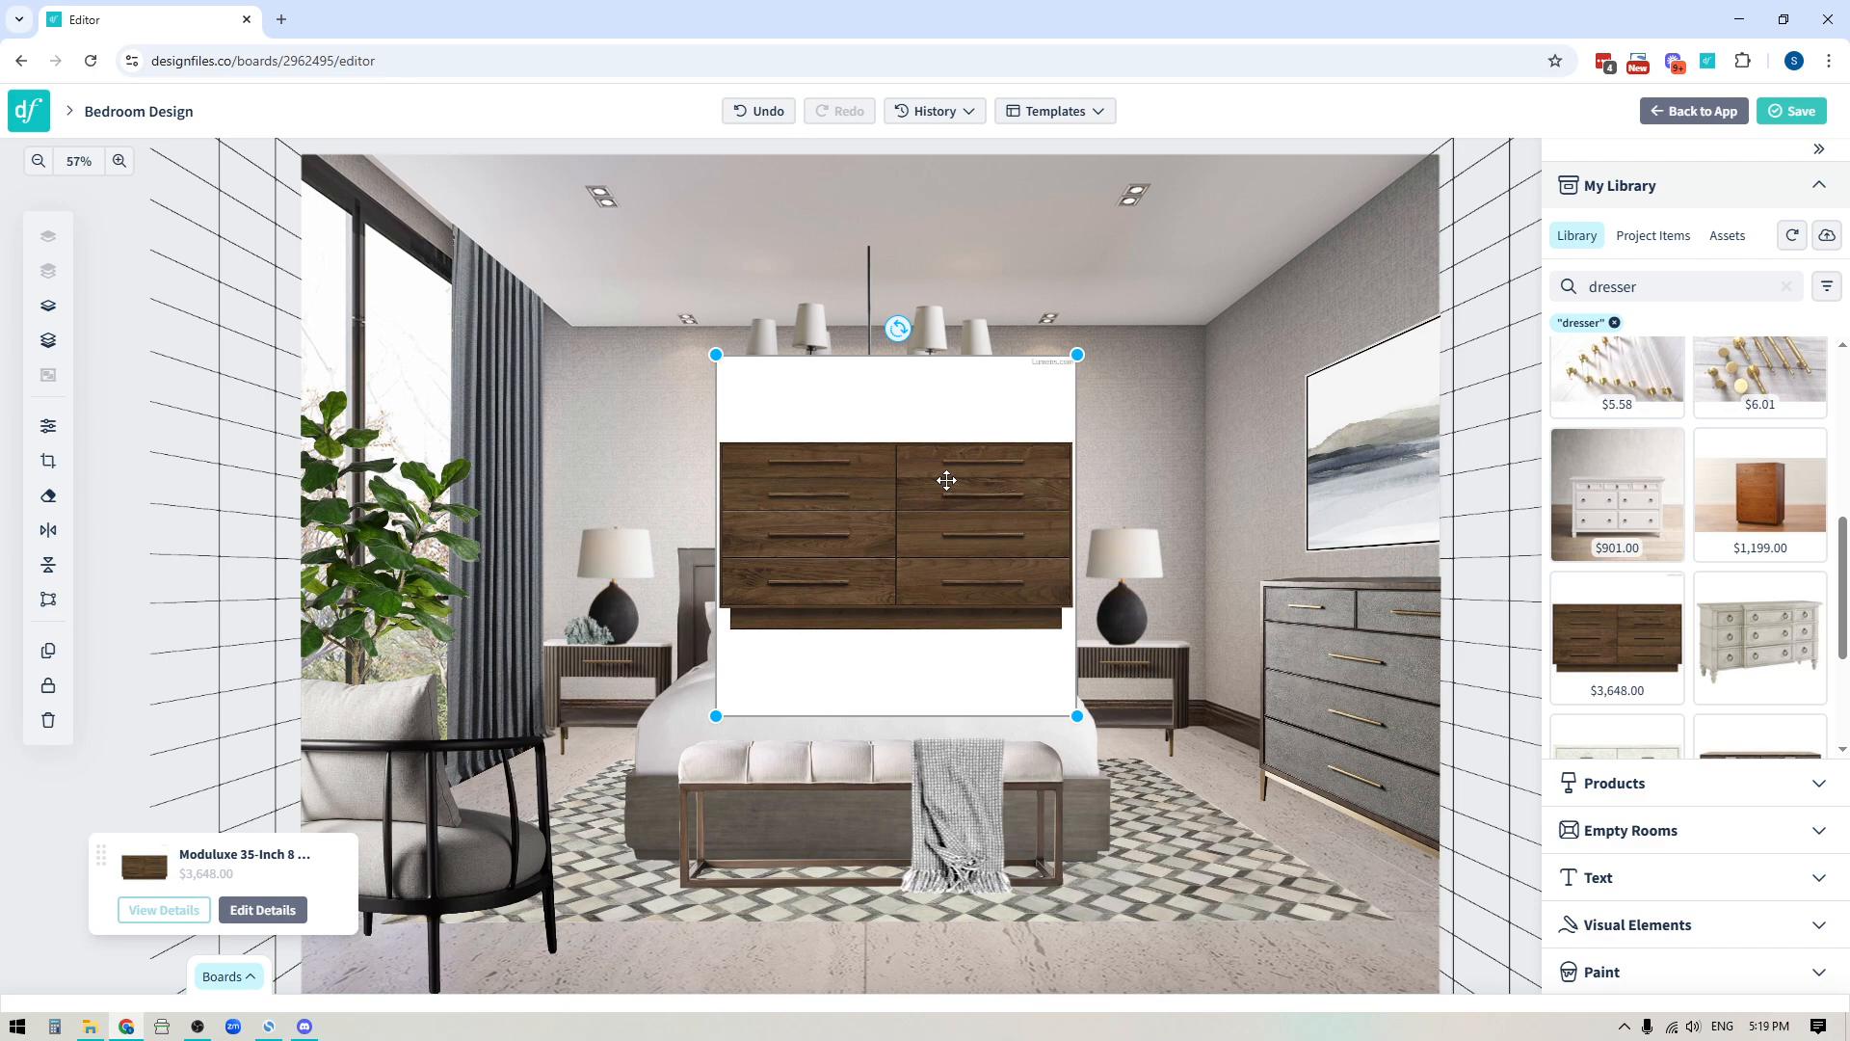
{"action": "key", "text": "Delete"}
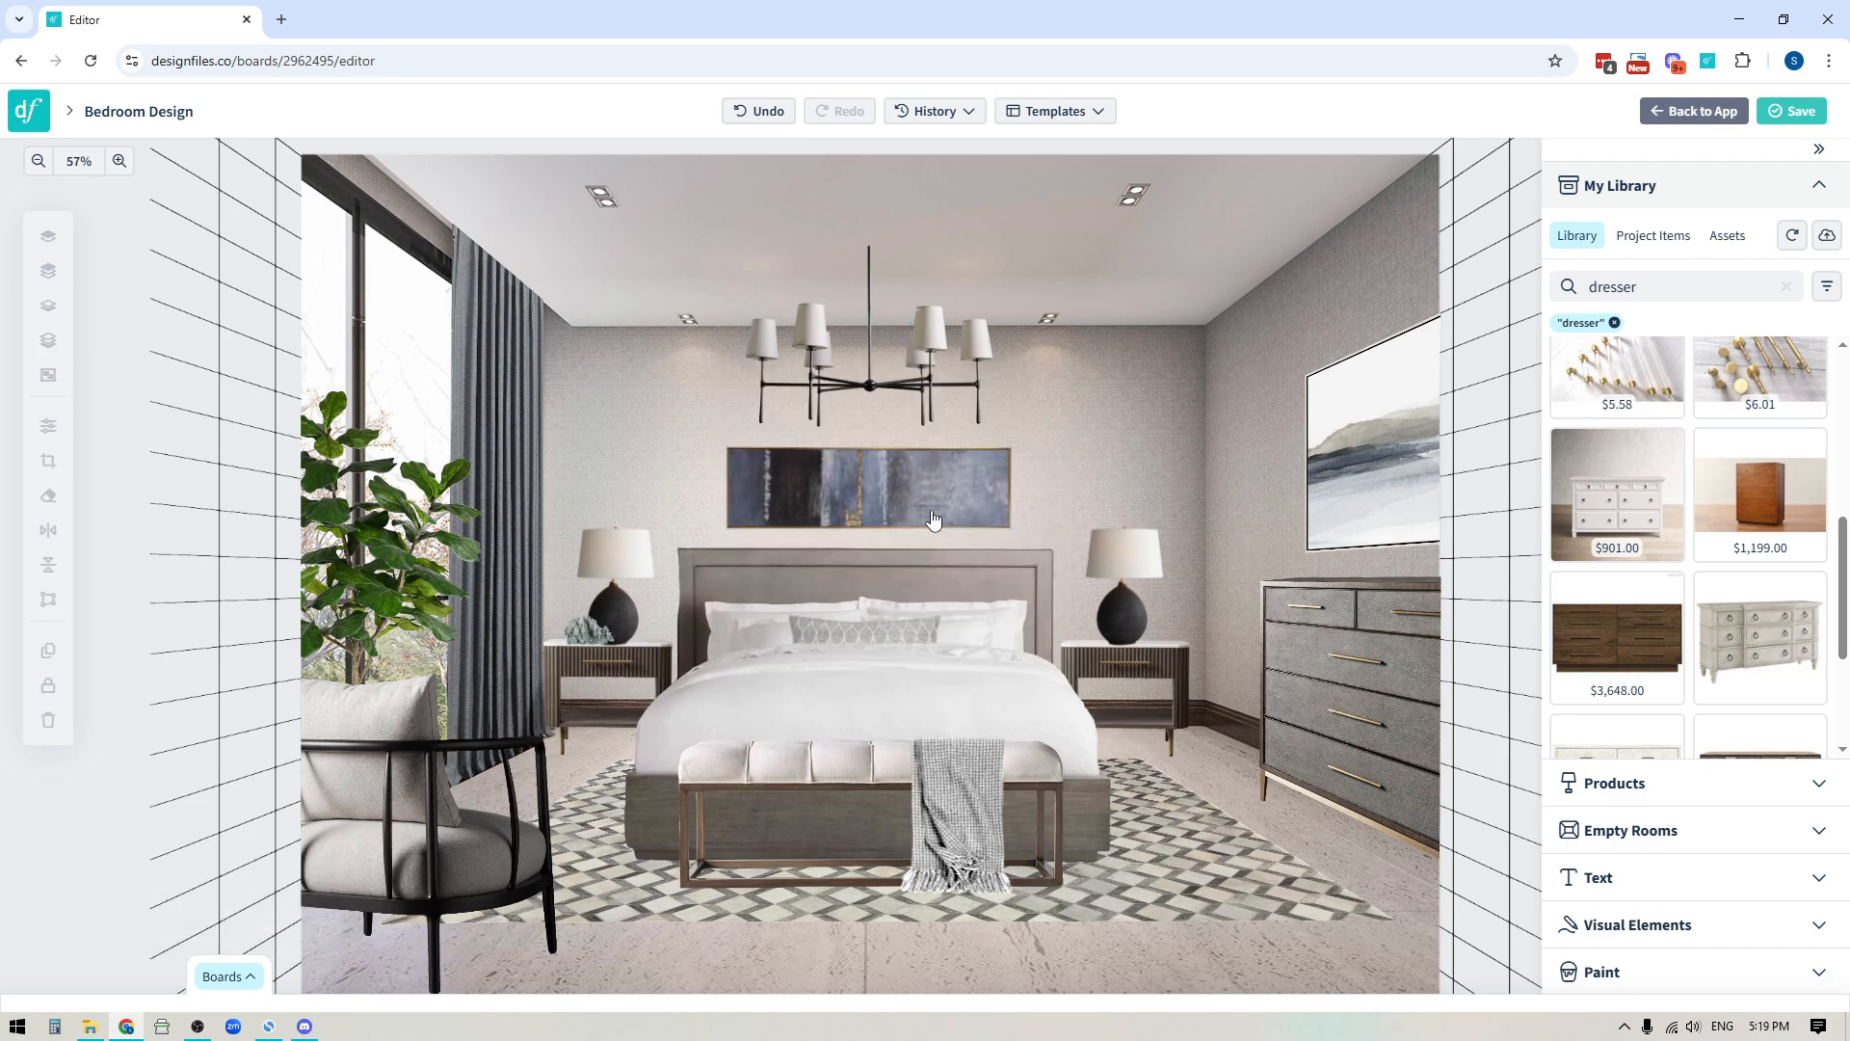
Step: Try the $4,100.00 Malone Five-Drawer dresser from the library on the board and delete it
{"action": "scroll", "coordinate": [1701, 607], "scroll_direction": "up", "scroll_amount": 5}
{"action": "left_click_drag", "start_coordinate": [1615, 405], "coordinate": [689, 676]}
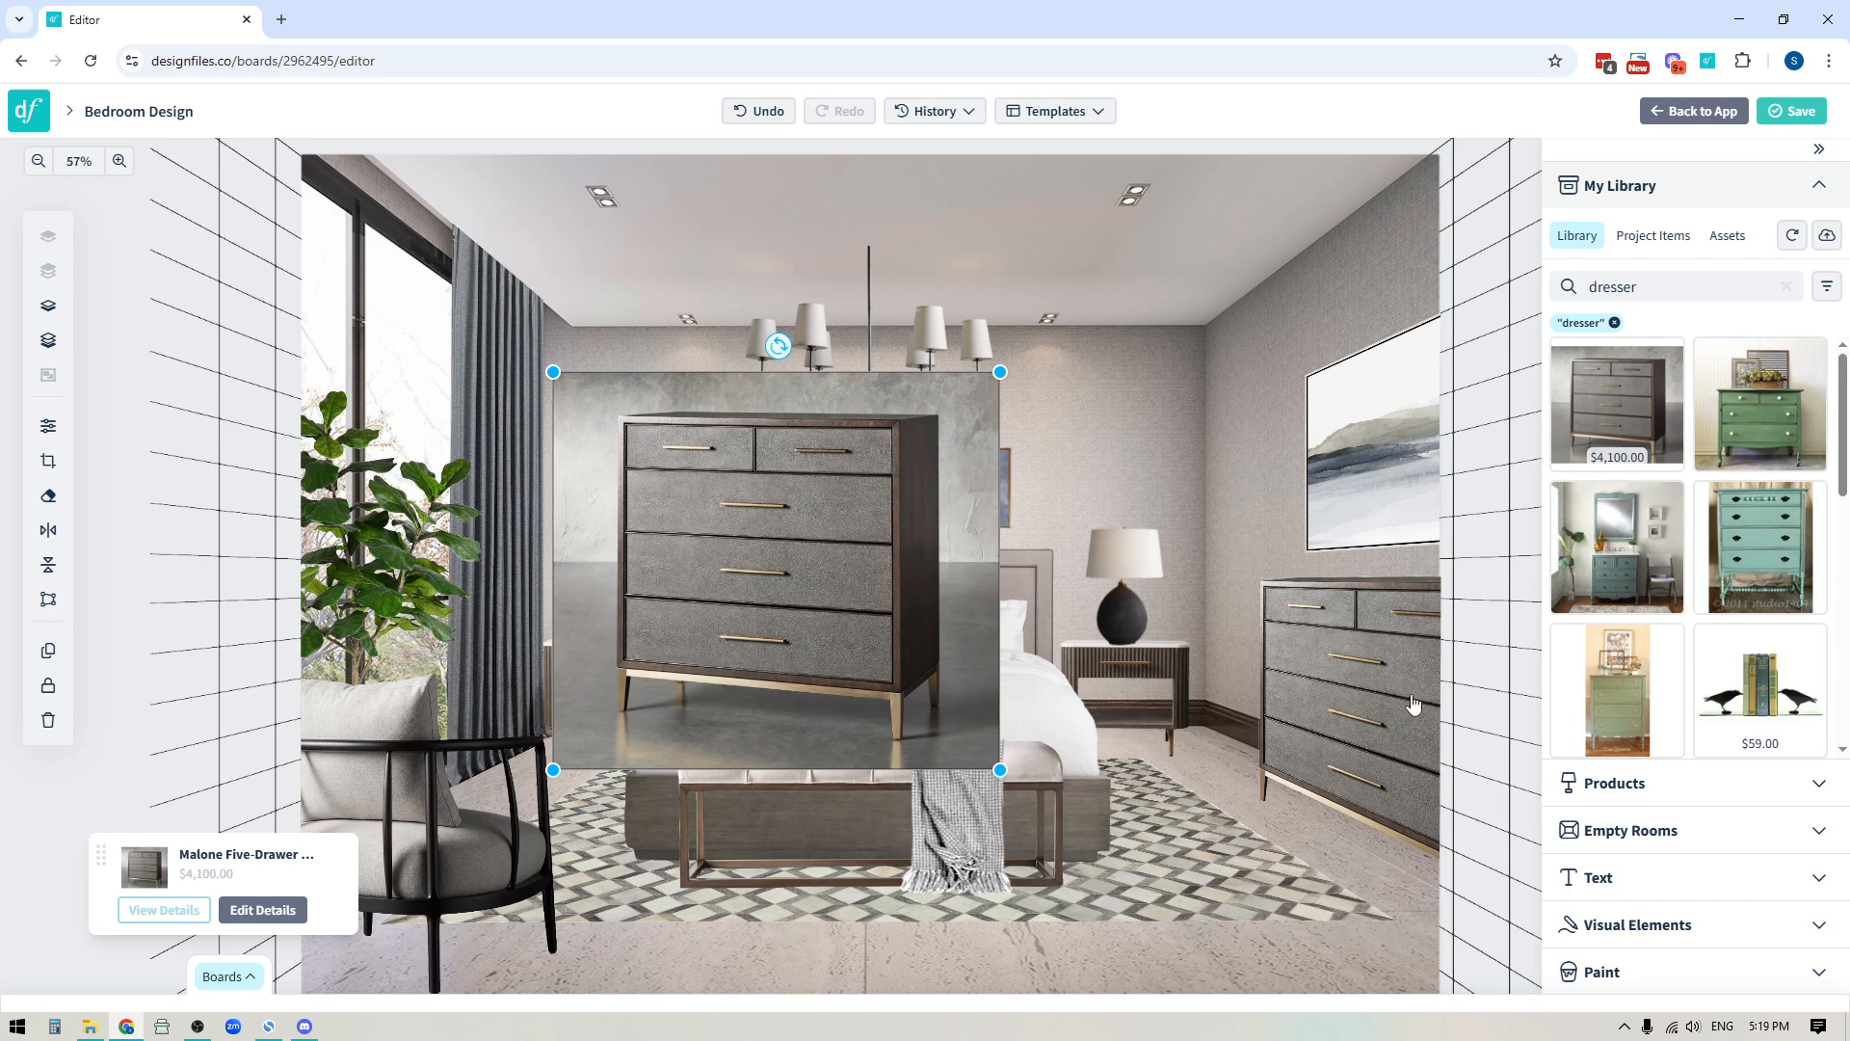
{"action": "key", "text": "Delete"}
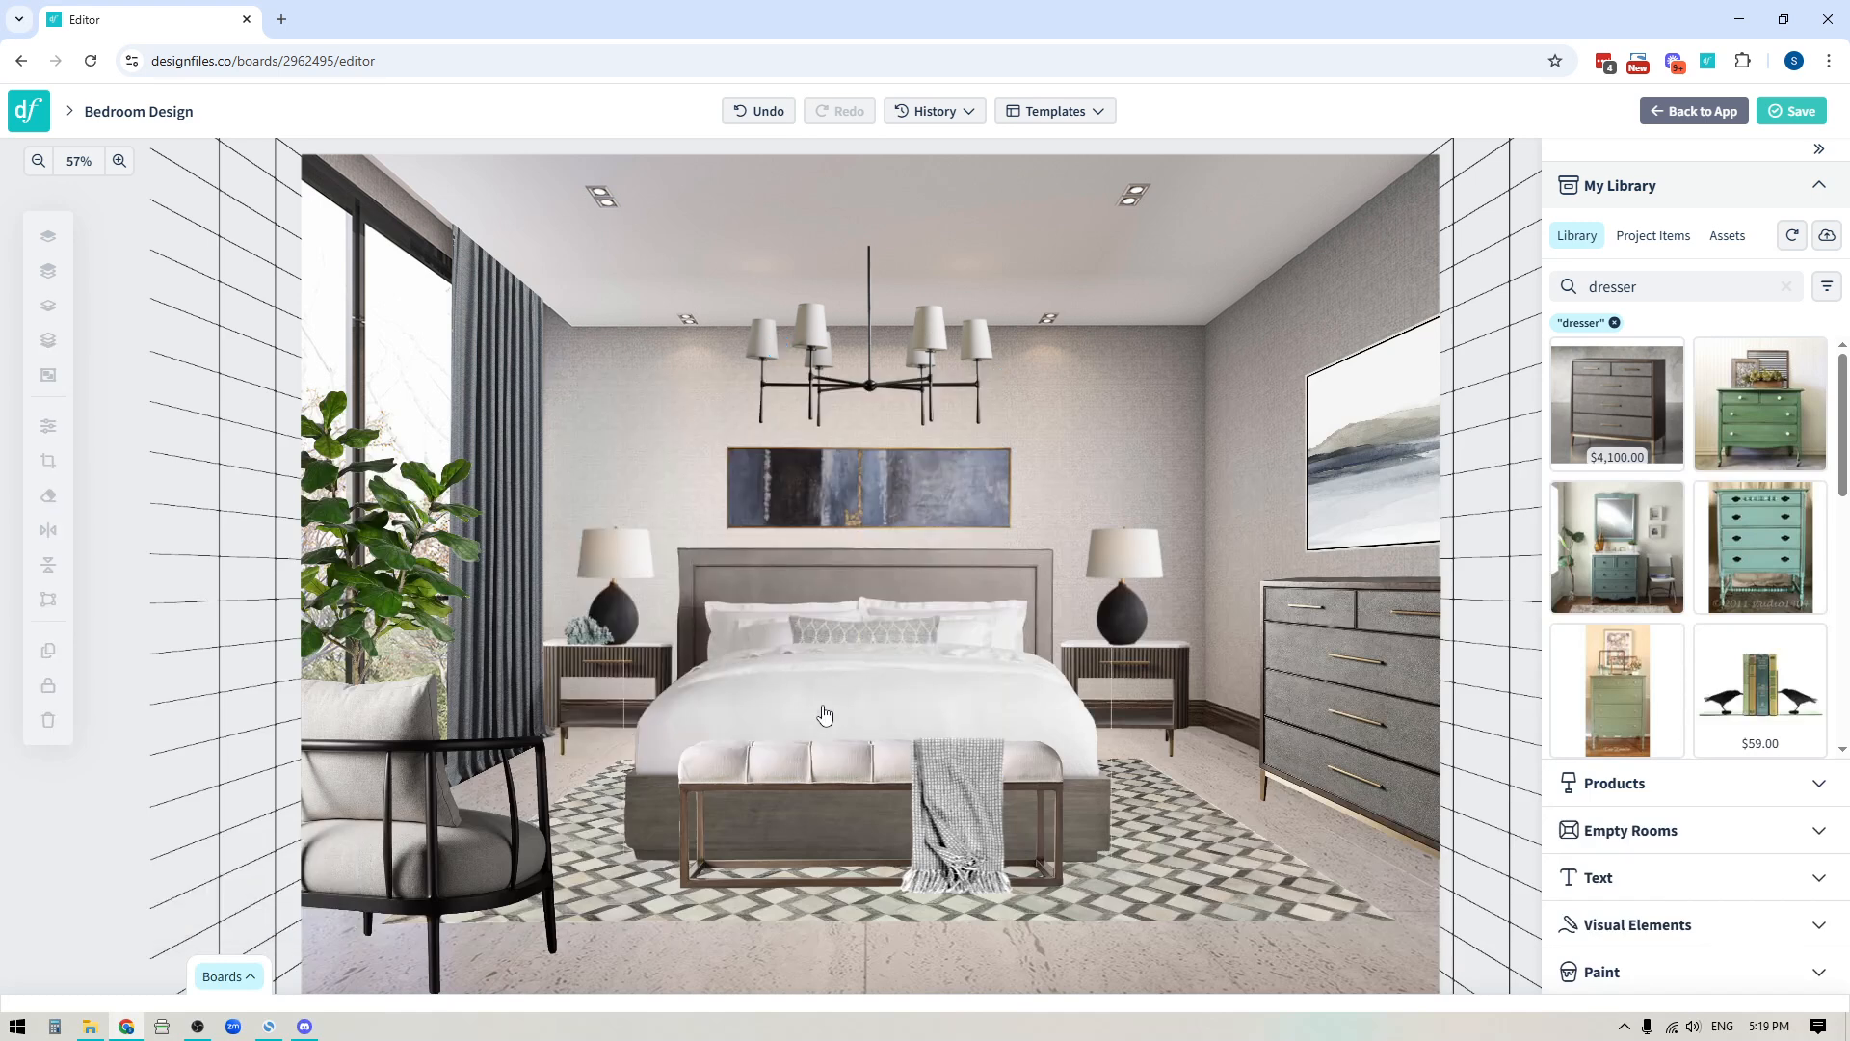
Step: Show the visual elements, bring the board's perspective grid to the front of all items, and send it to the back
{"action": "left_click", "coordinate": [1621, 925]}
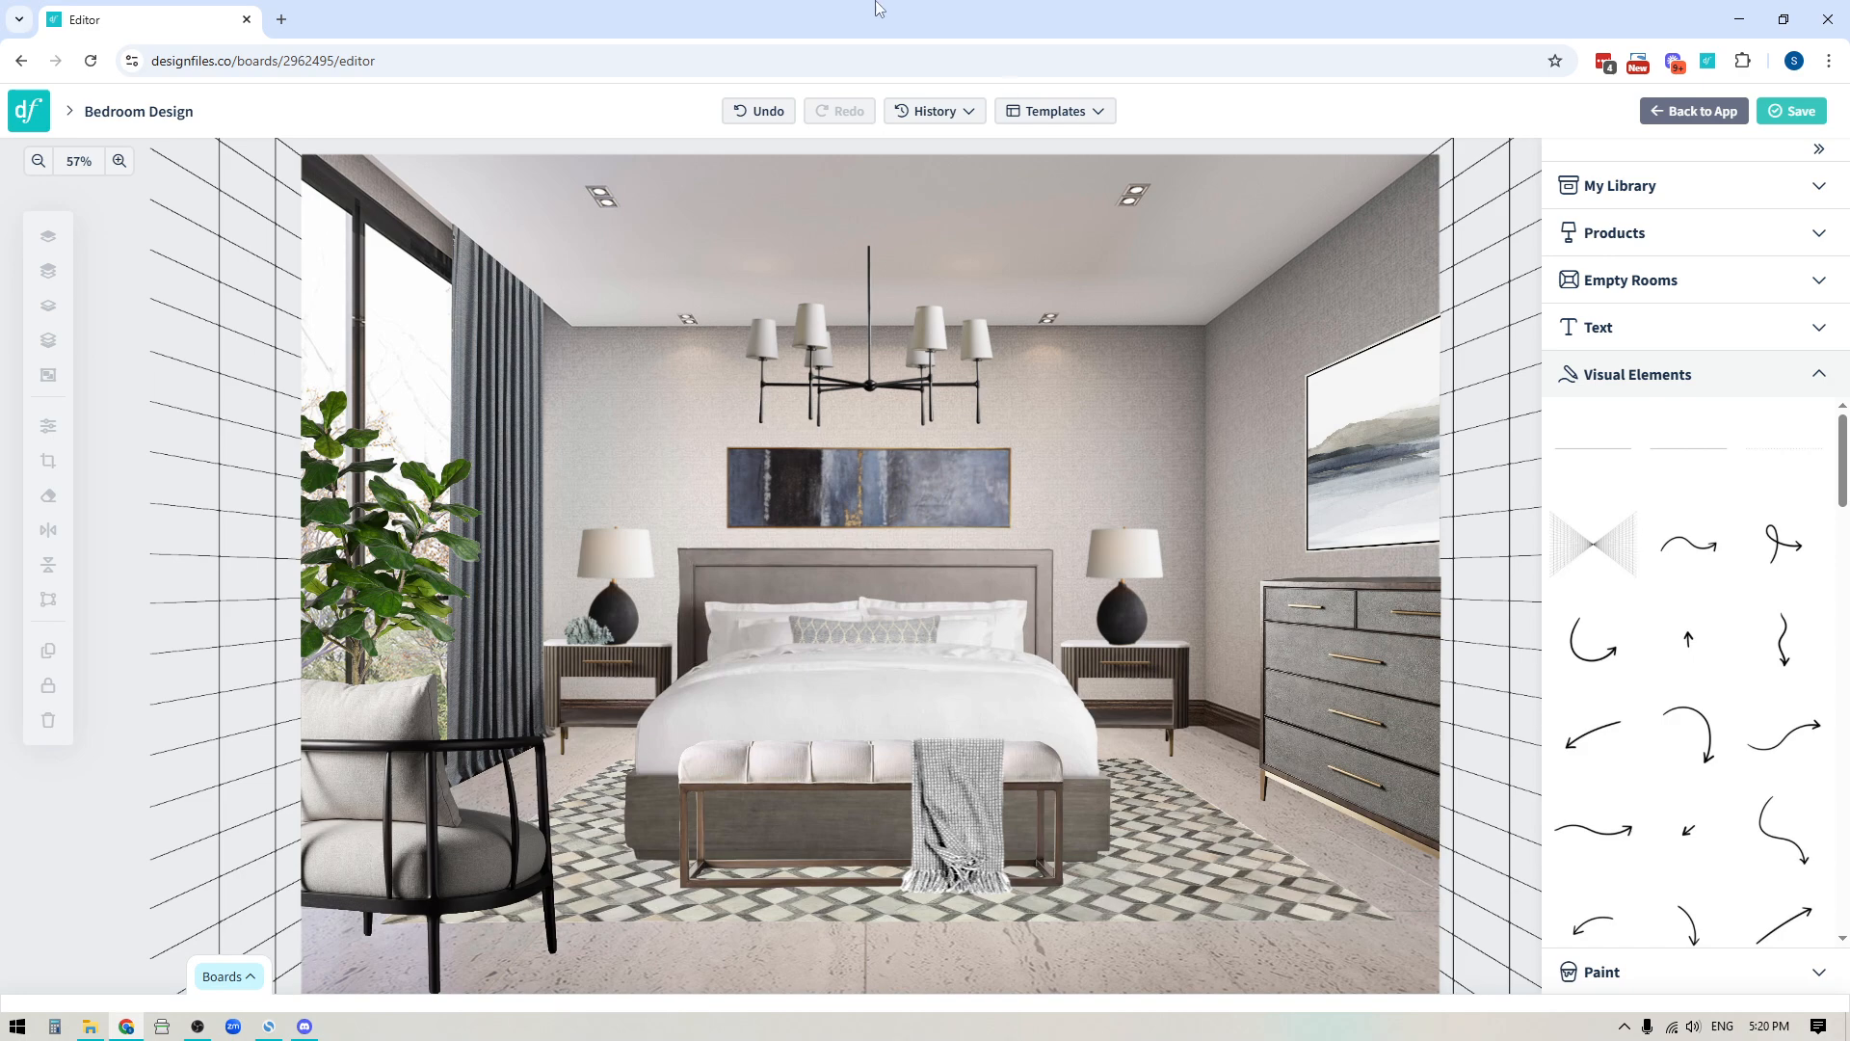
{"action": "left_click", "coordinate": [39, 162]}
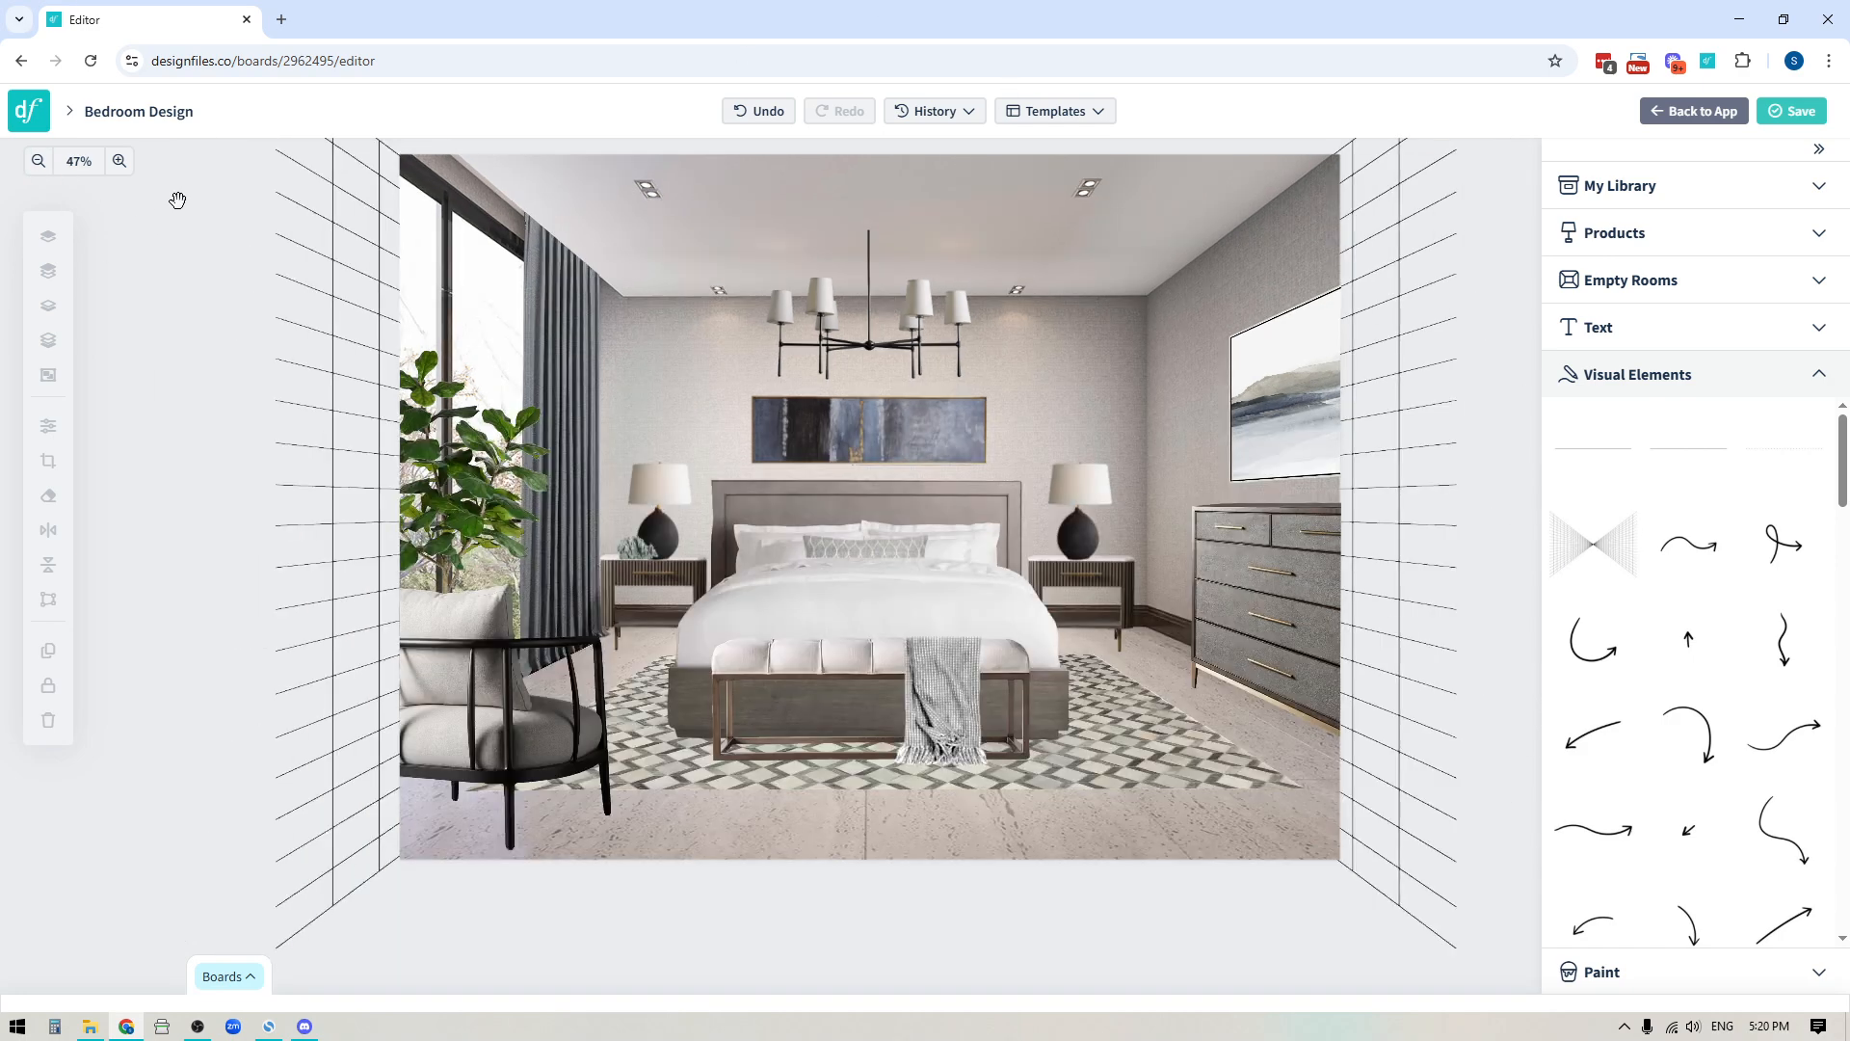
{"action": "scroll", "coordinate": [182, 322], "scroll_direction": "up", "scroll_amount": 1}
{"action": "left_click", "coordinate": [330, 559]}
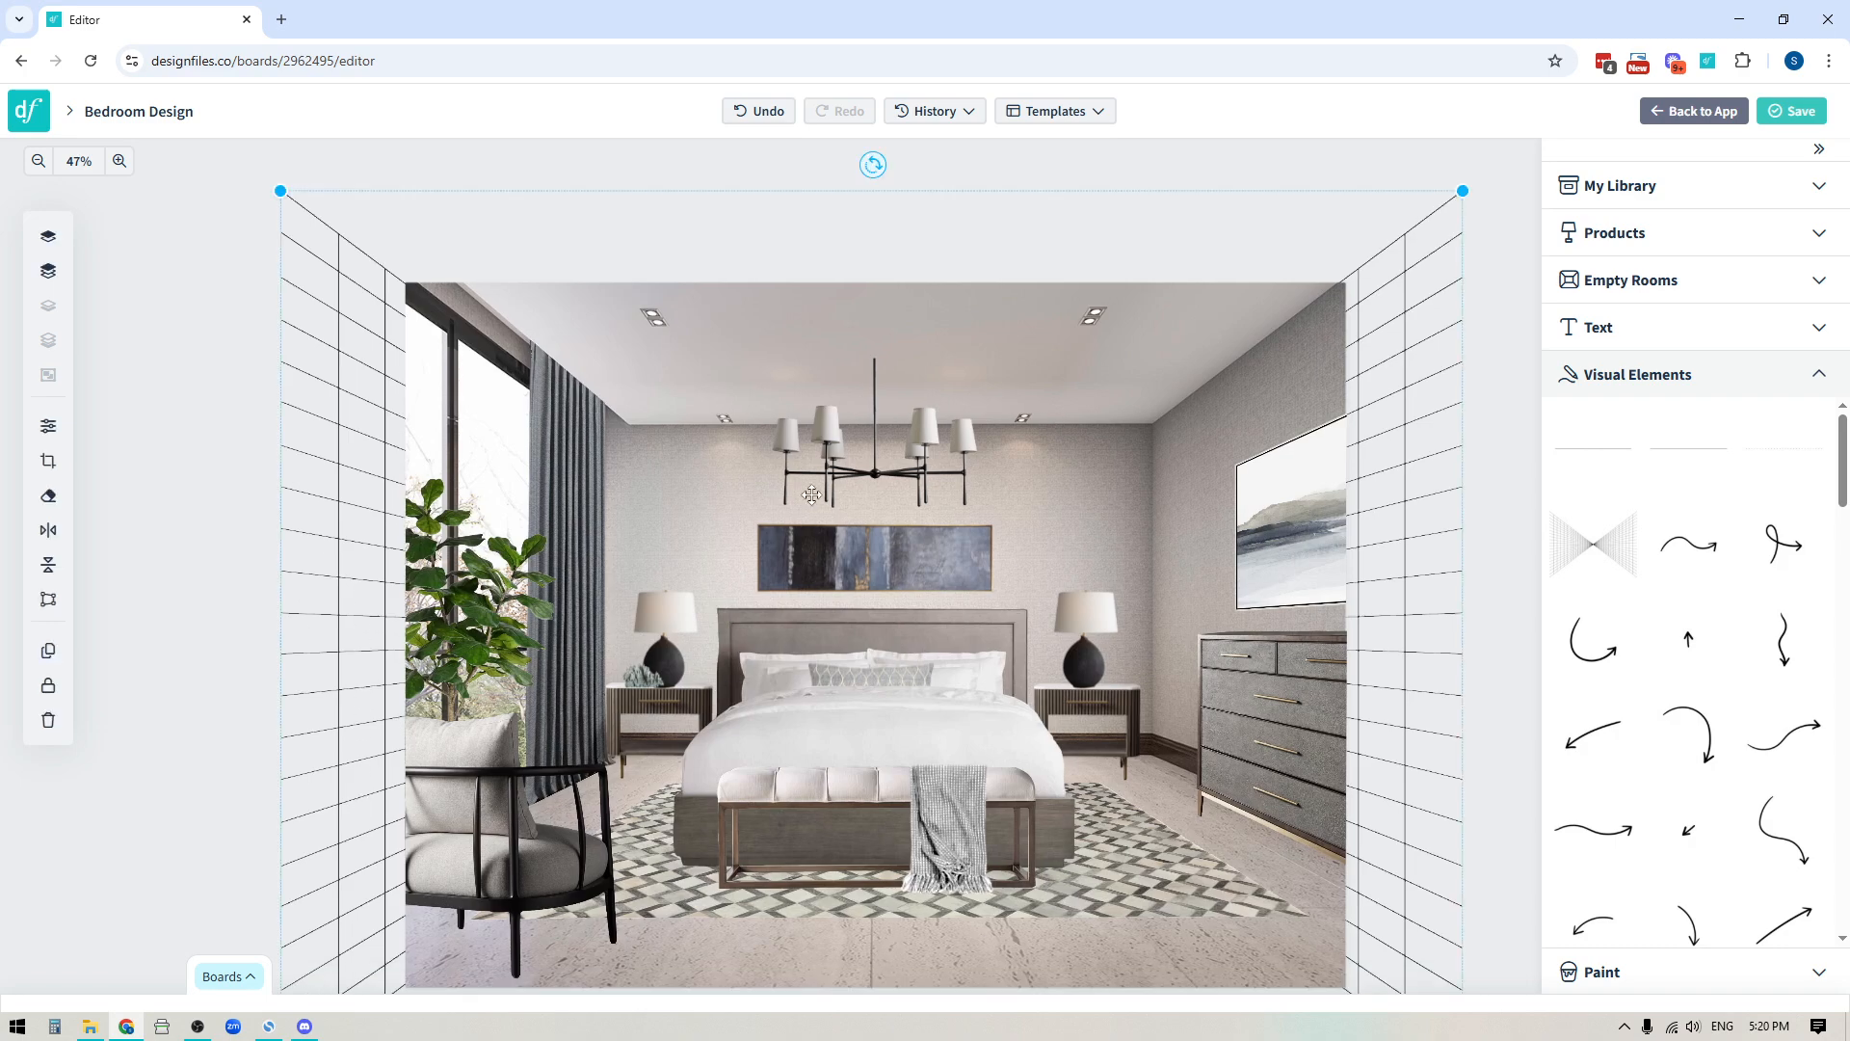
{"action": "left_click", "coordinate": [49, 274]}
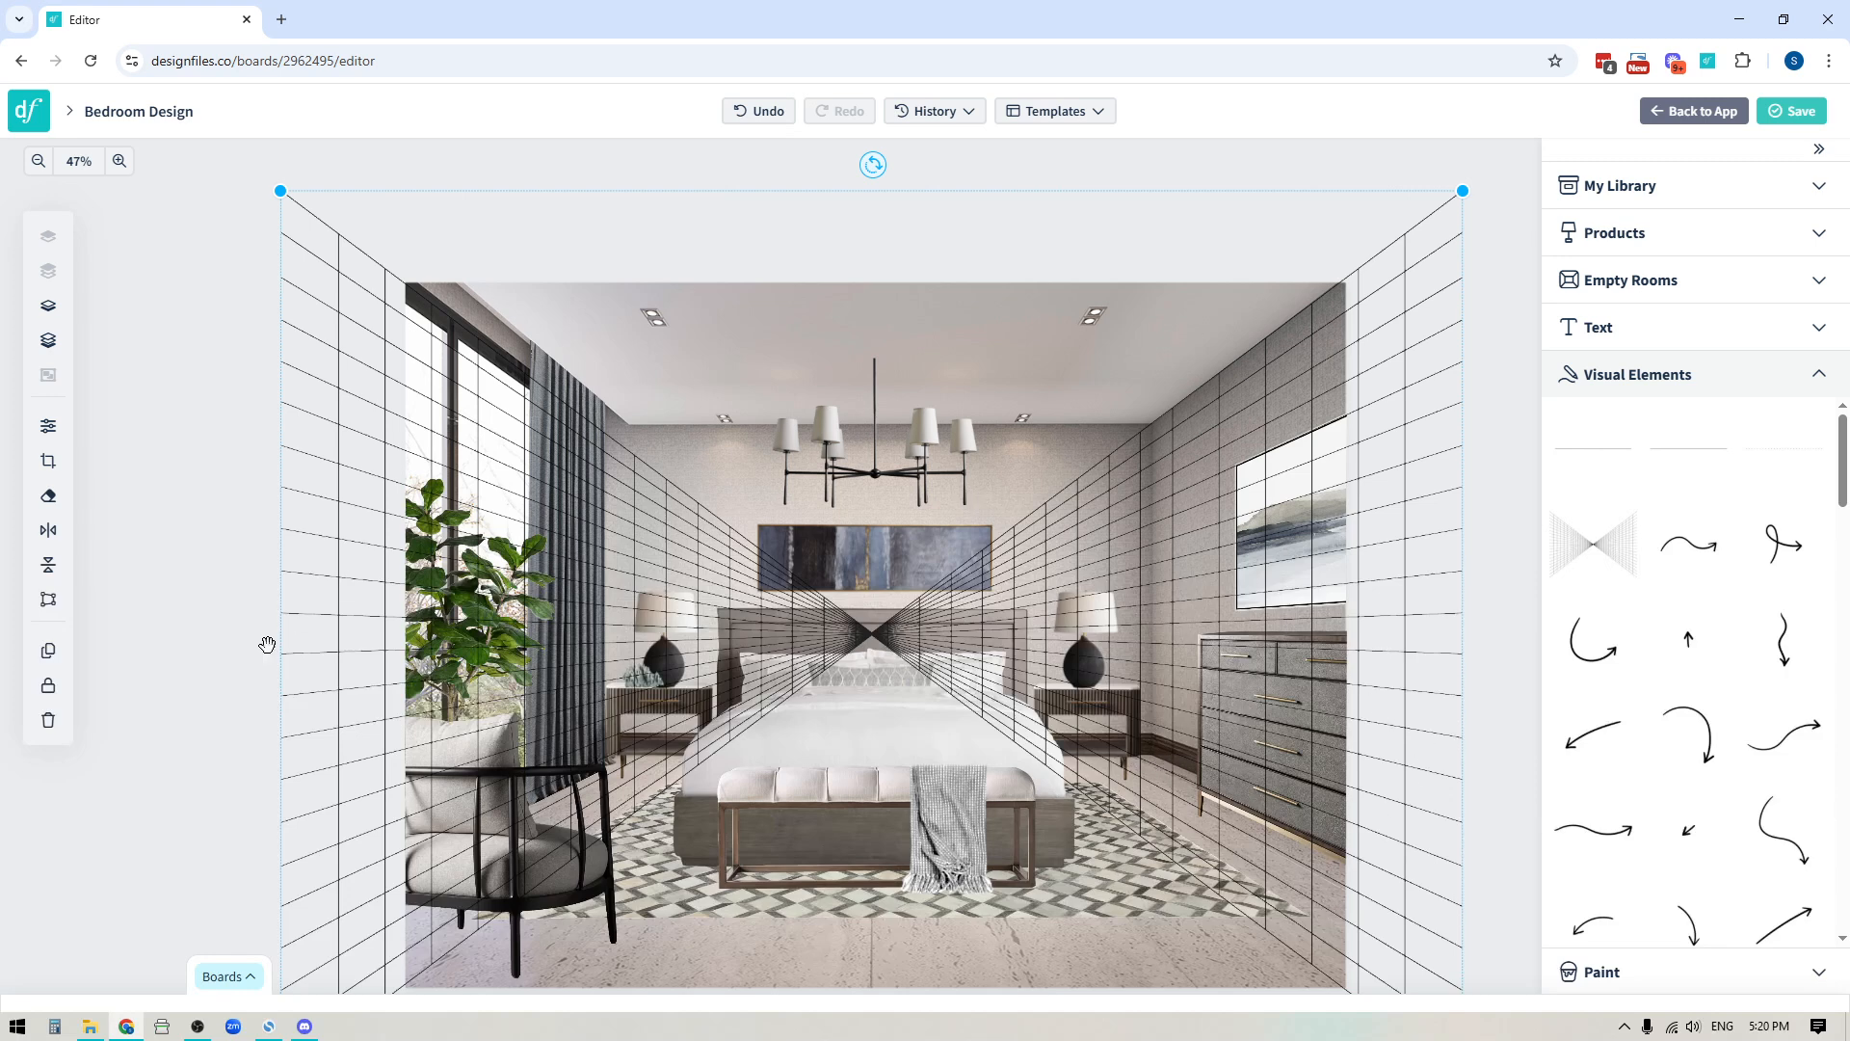
{"action": "left_click", "coordinate": [46, 342]}
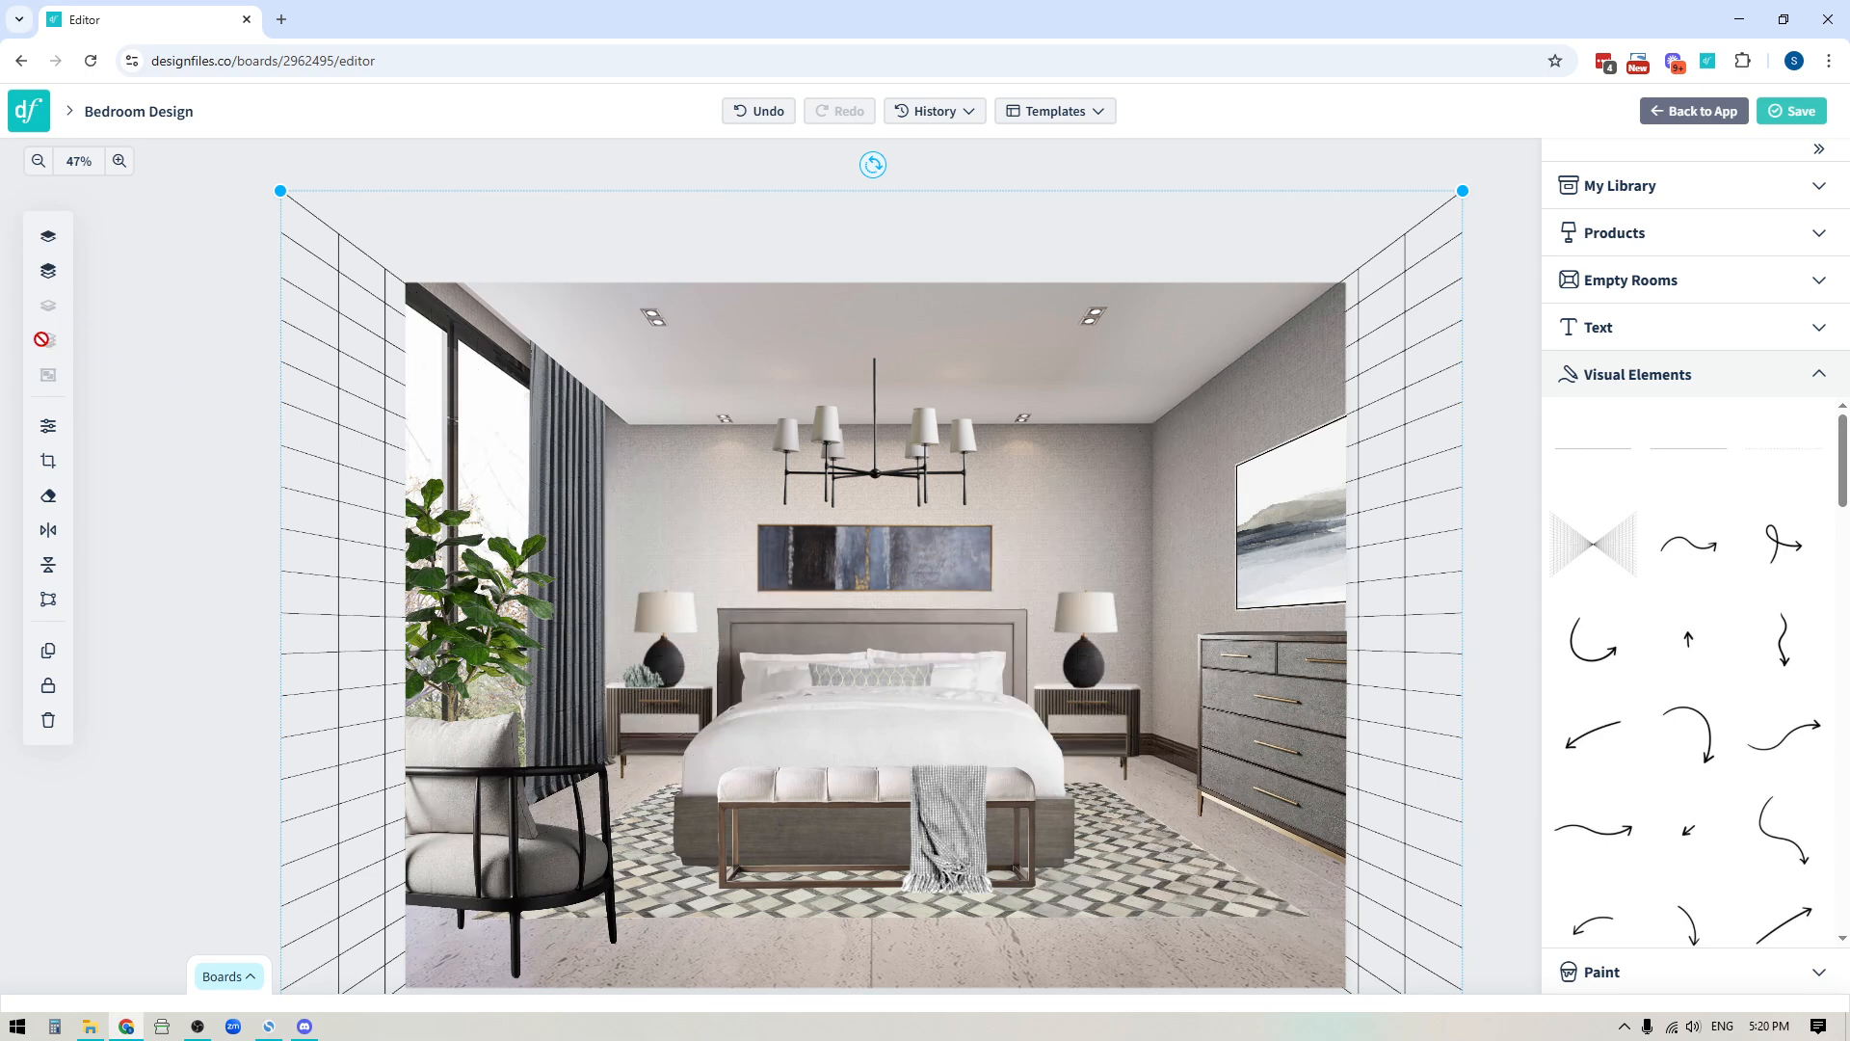
Step: Bring the perspective grid one layer forward, over the room background but behind the furniture, and lock it
{"action": "left_click", "coordinate": [49, 240]}
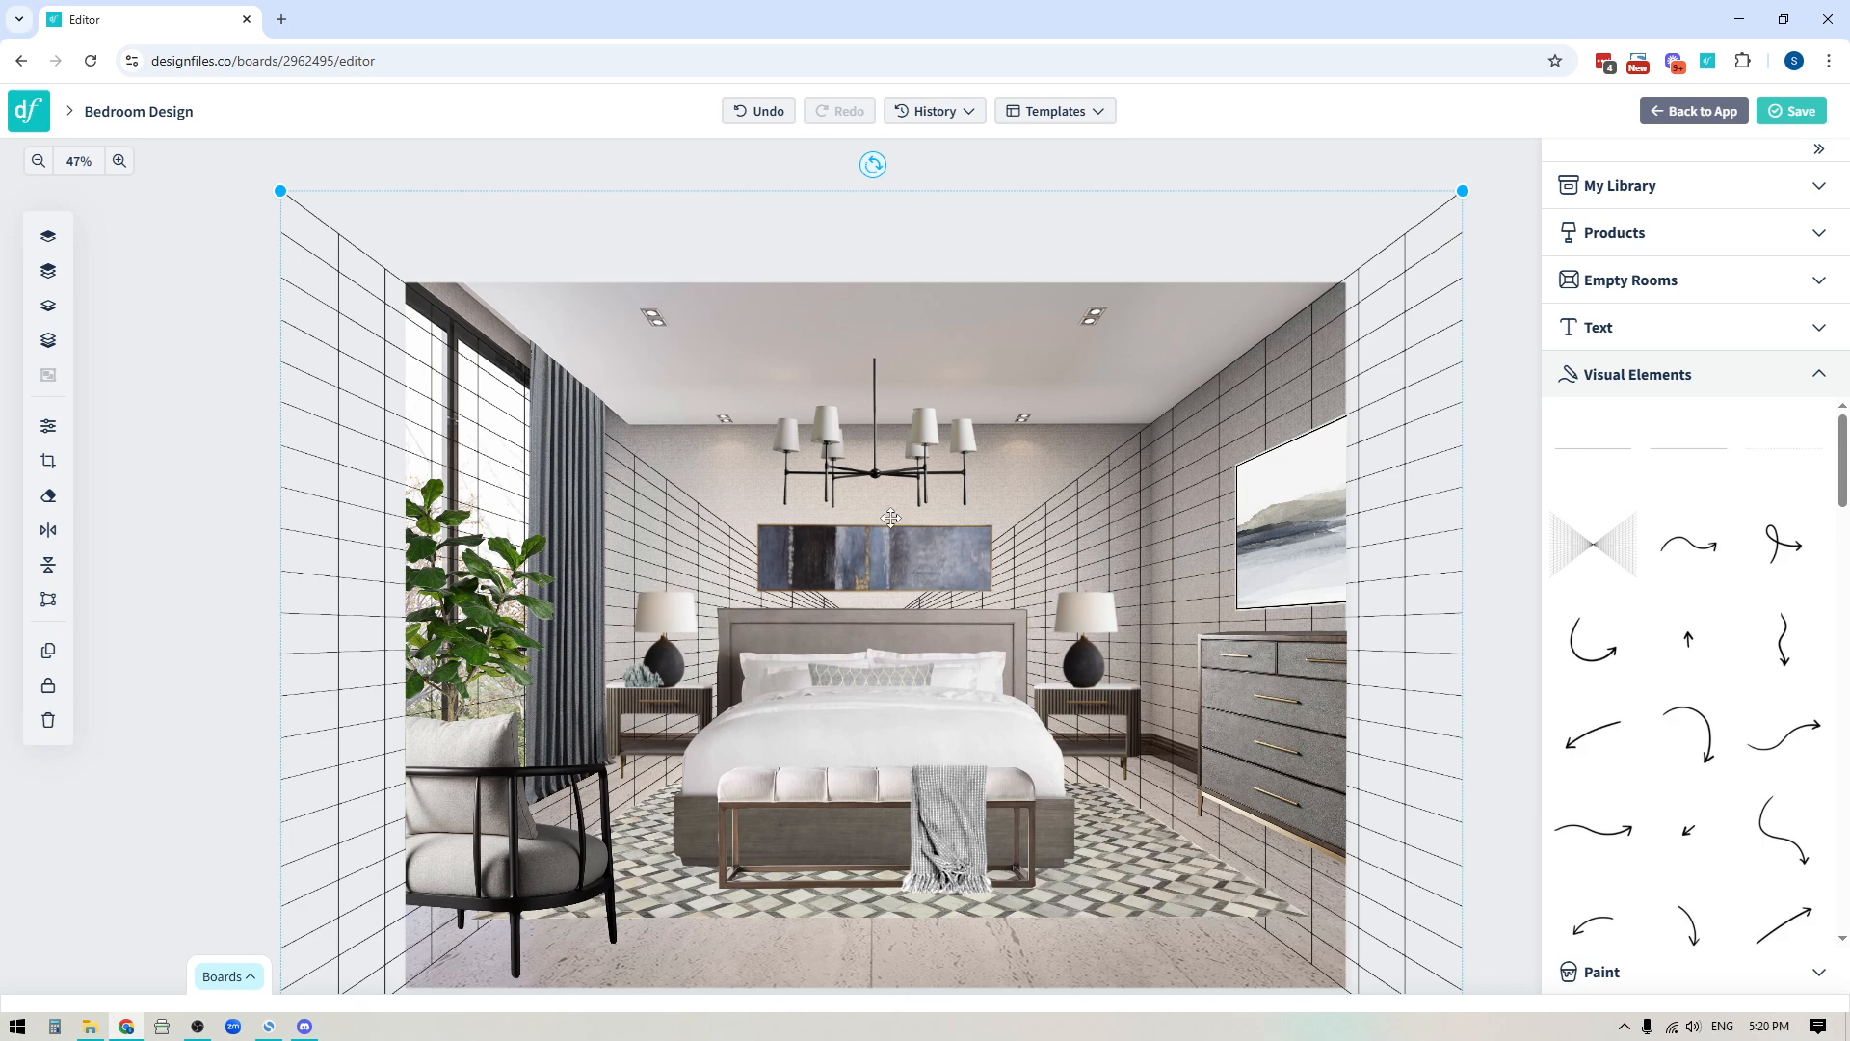
{"action": "left_click", "coordinate": [46, 688]}
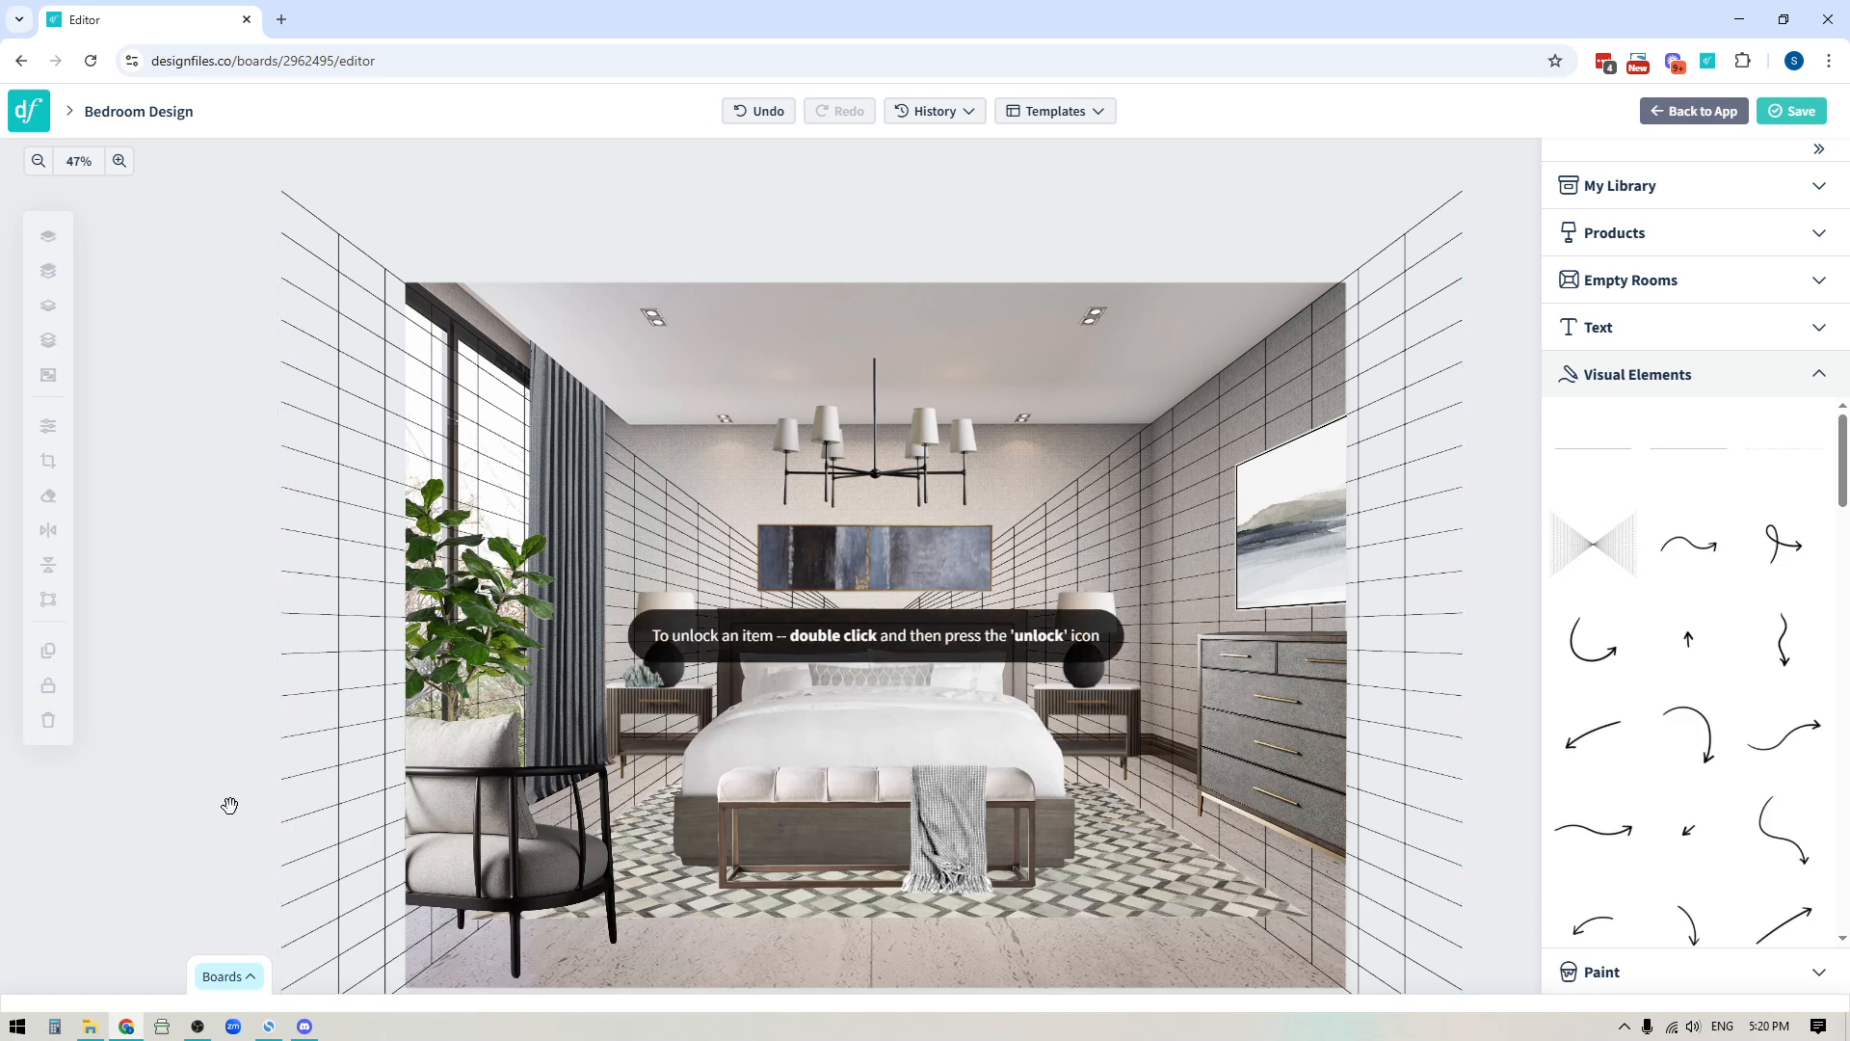
Step: Add the Malone Five-Drawer dresser from the library to the board, placing it over the bed
{"action": "scroll", "coordinate": [240, 782], "scroll_direction": "down", "scroll_amount": 2}
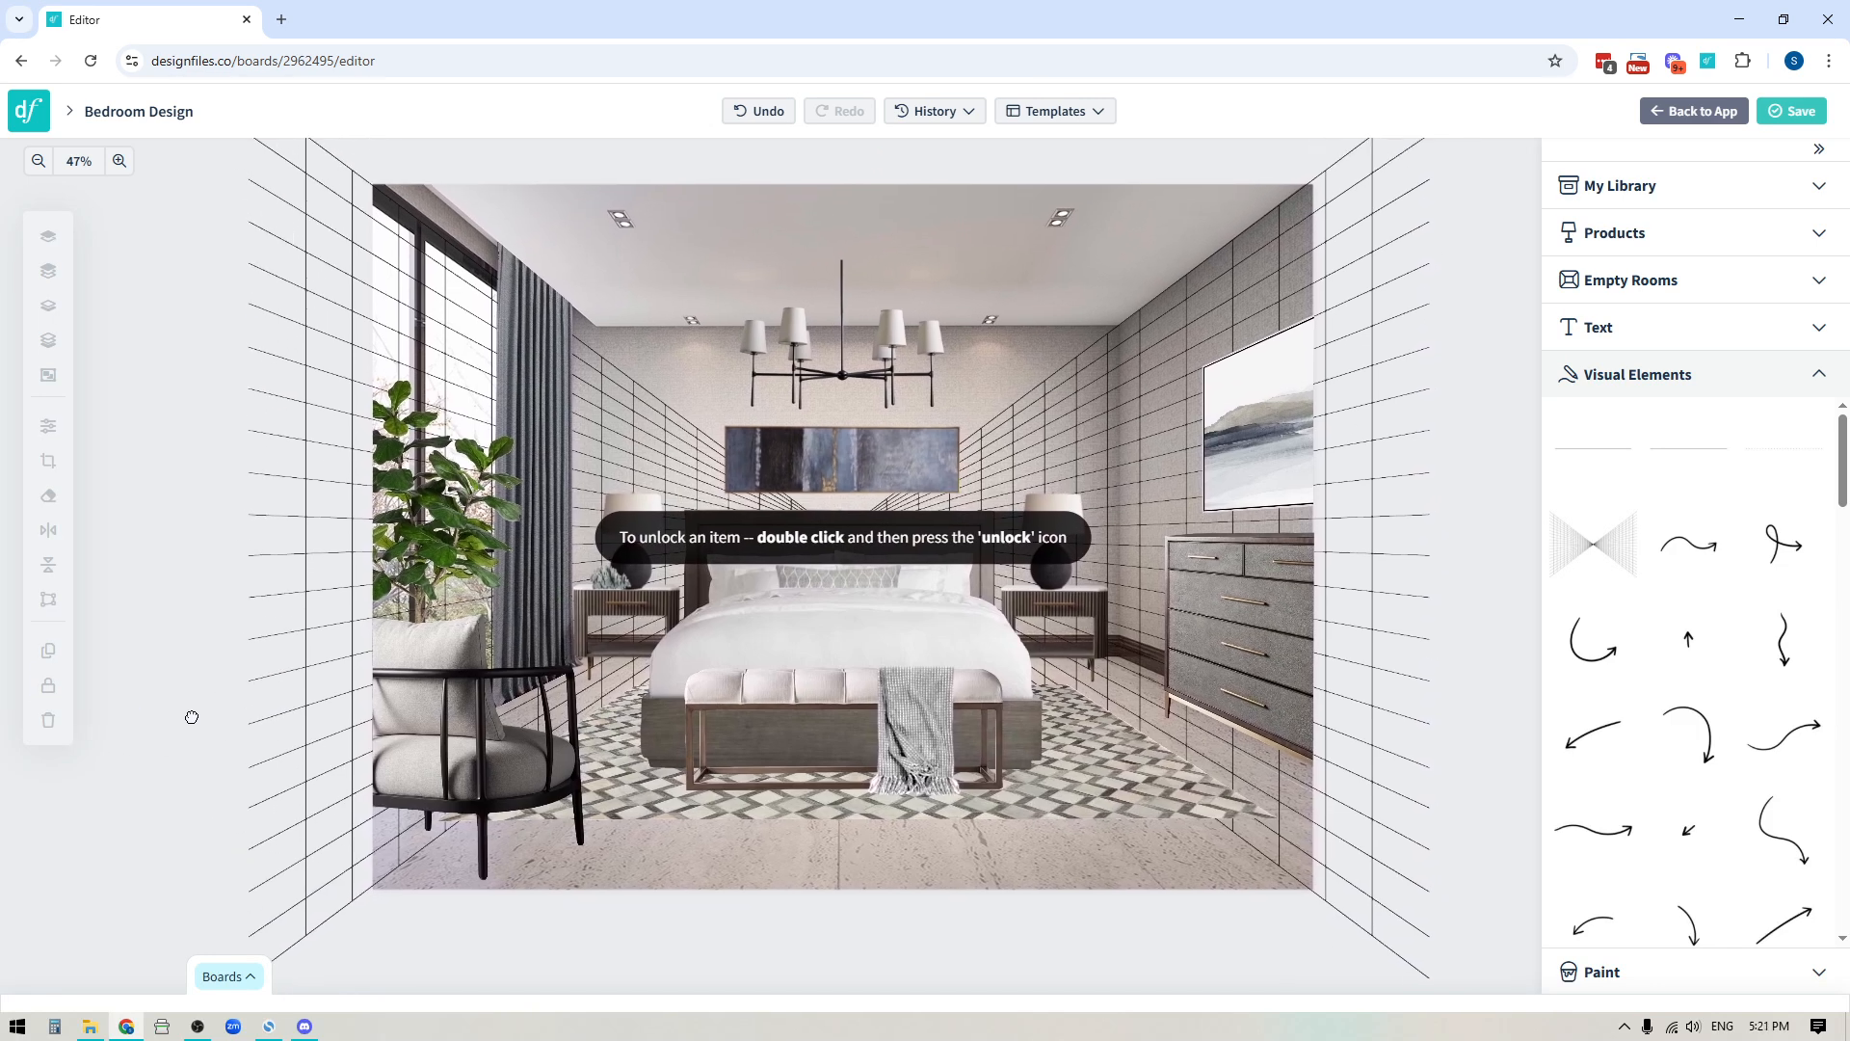
{"action": "left_click", "coordinate": [119, 162]}
{"action": "left_click", "coordinate": [120, 162]}
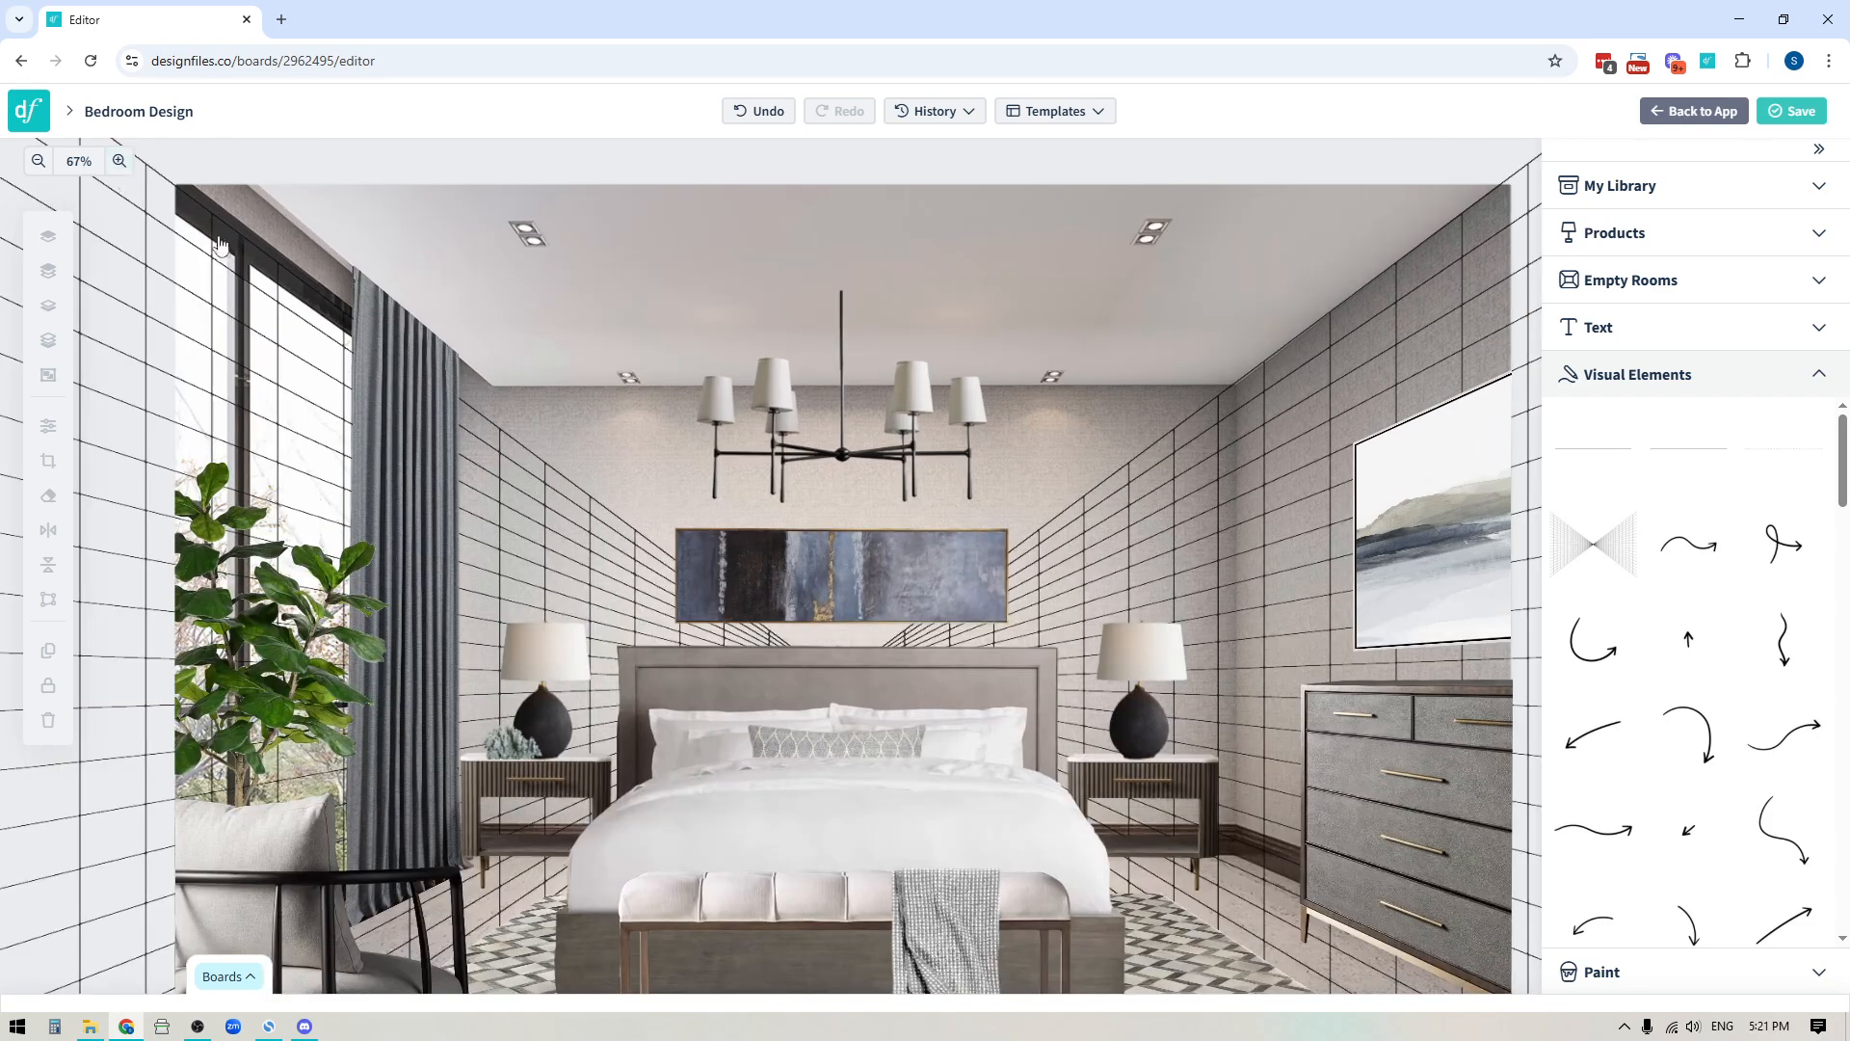
{"action": "left_click_drag", "start_coordinate": [932, 863], "coordinate": [943, 694]}
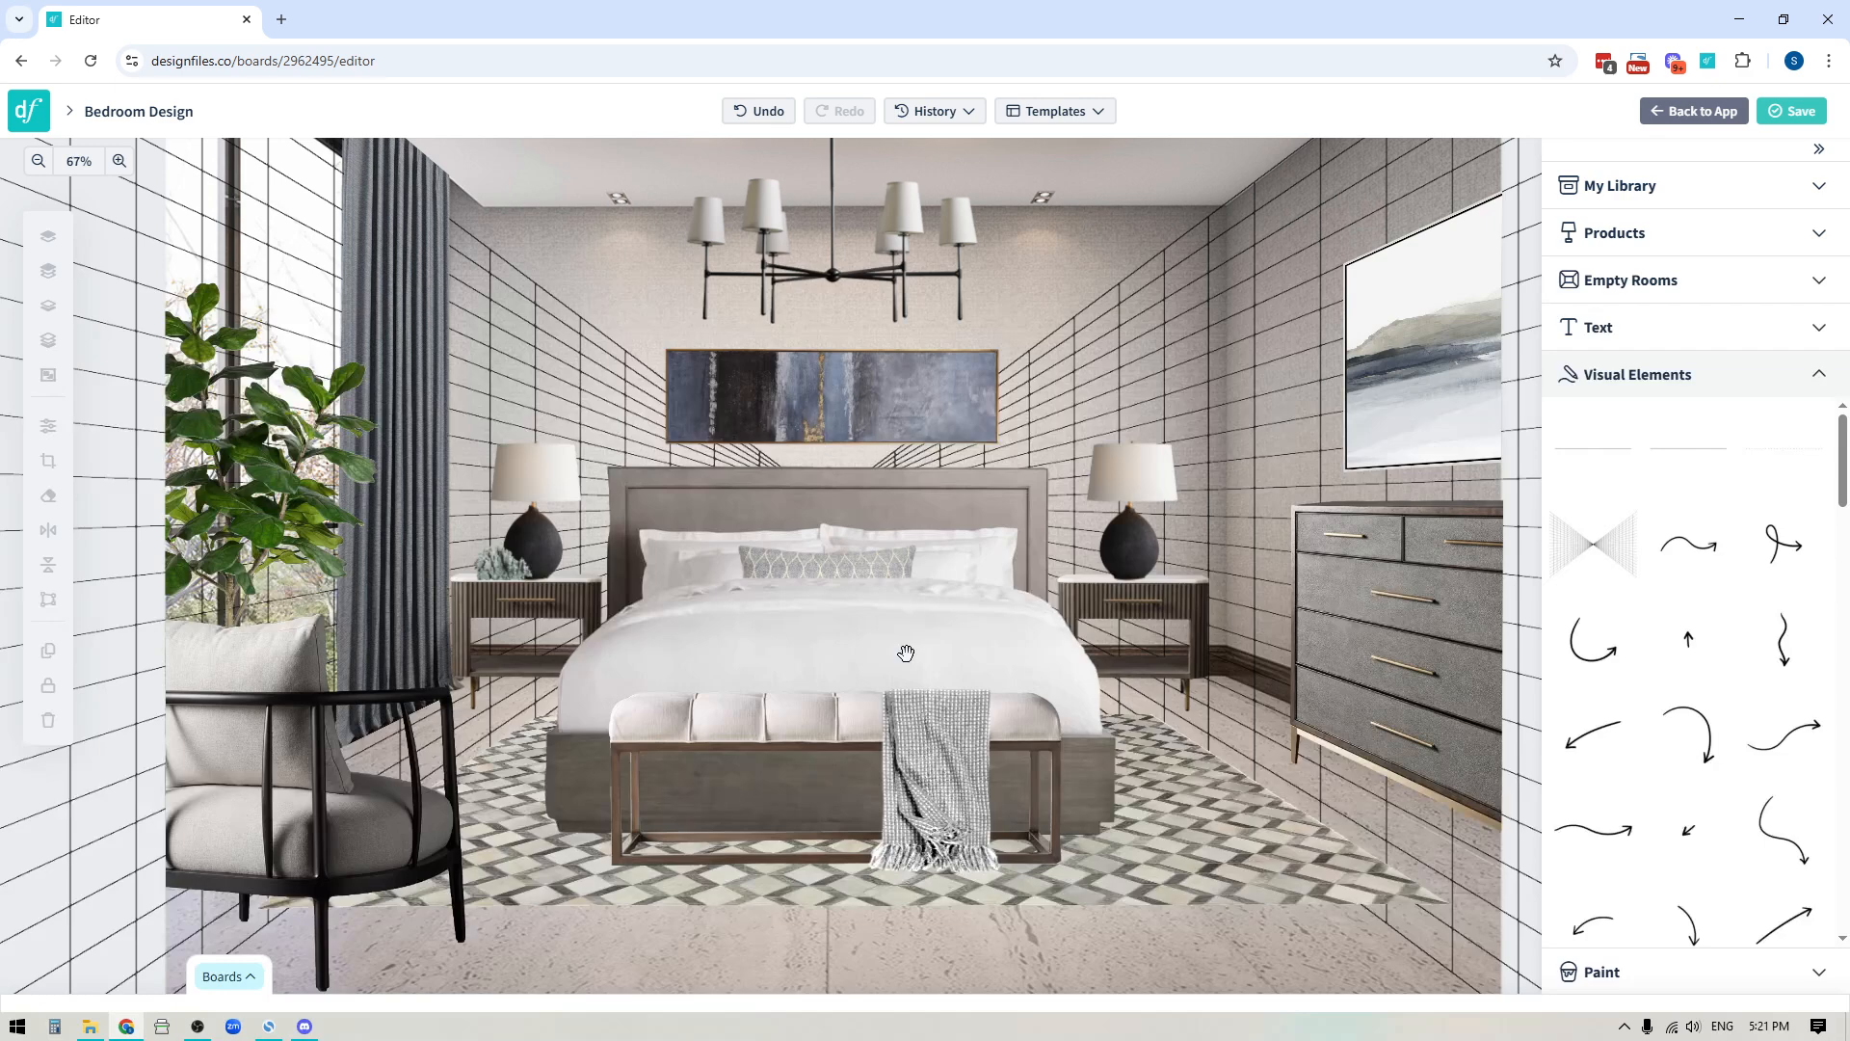
{"action": "mouse_move", "coordinate": [906, 655]}
{"action": "left_mouse_down"}
{"action": "mouse_move", "coordinate": [868, 483]}
{"action": "mouse_move", "coordinate": [587, 652]}
{"action": "mouse_move", "coordinate": [876, 582]}
{"action": "mouse_move", "coordinate": [1173, 819]}
{"action": "mouse_move", "coordinate": [710, 649]}
{"action": "mouse_move", "coordinate": [954, 690]}
{"action": "mouse_move", "coordinate": [1021, 743]}
{"action": "mouse_move", "coordinate": [856, 665]}
{"action": "left_mouse_up"}
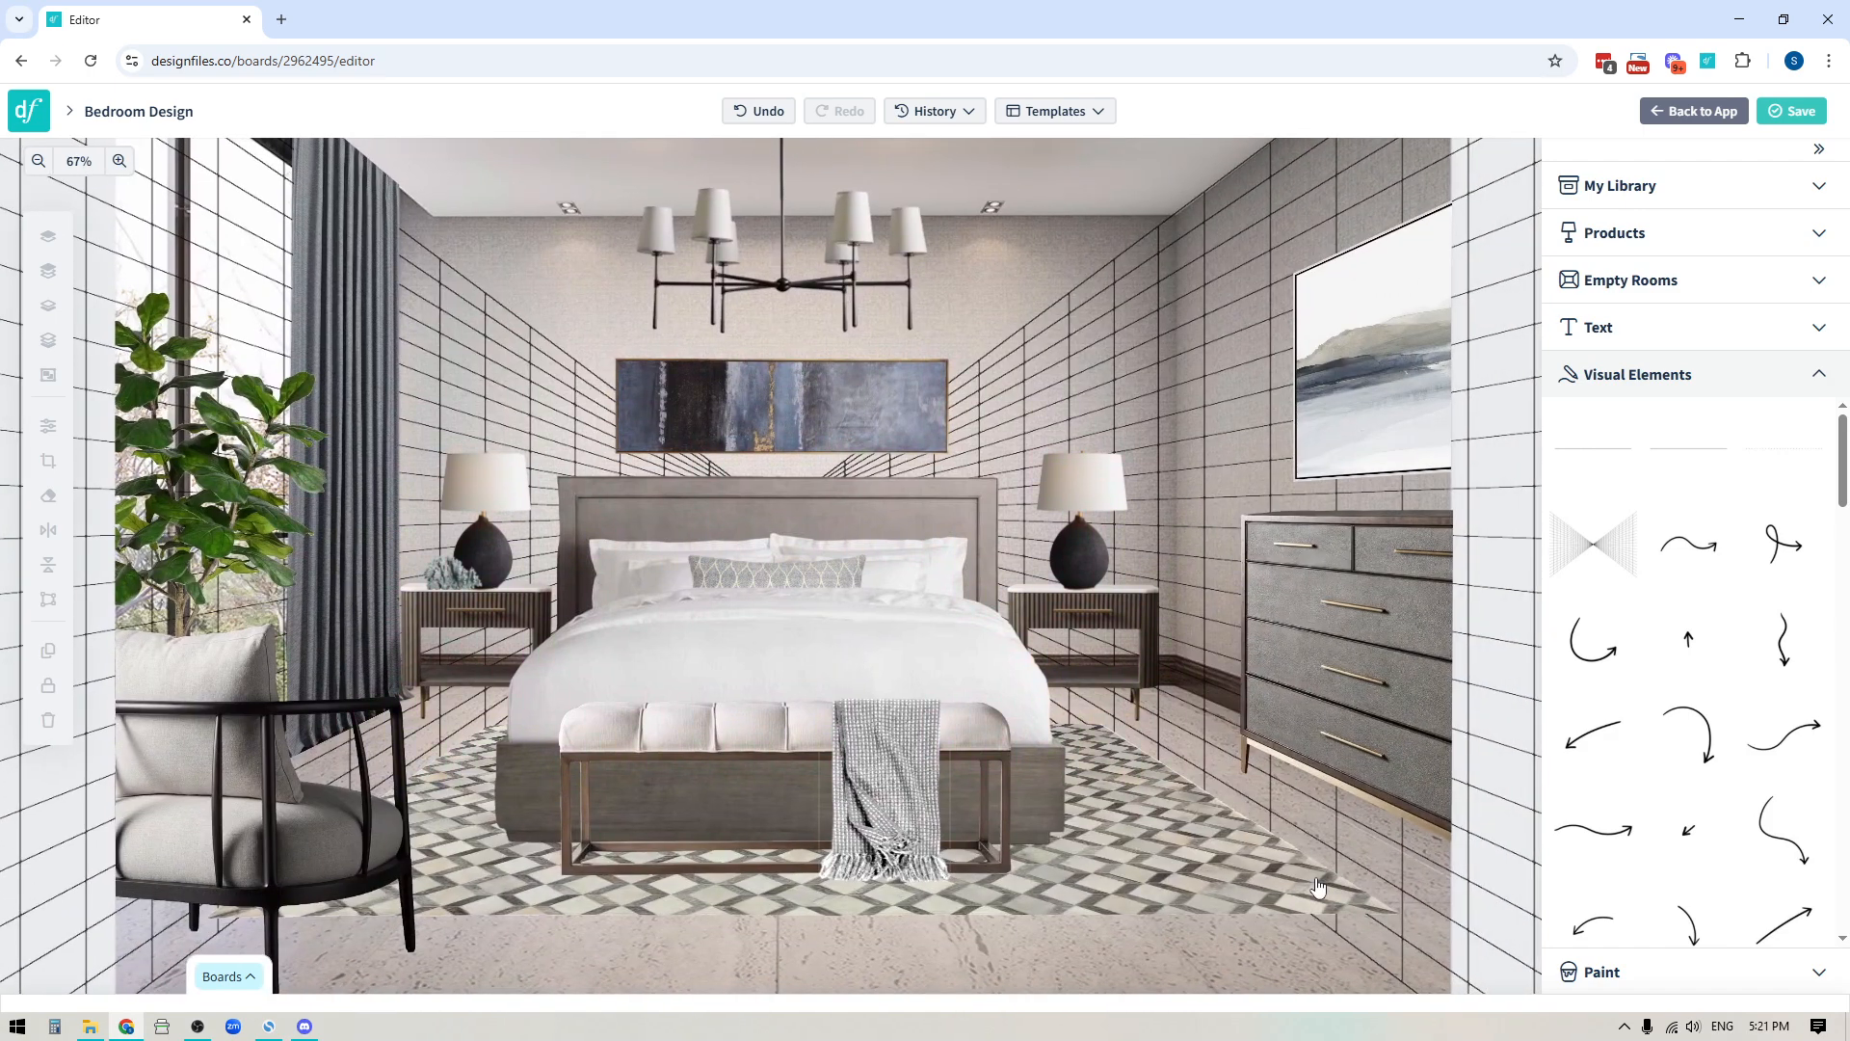
{"action": "left_click", "coordinate": [1628, 185]}
{"action": "left_click_drag", "start_coordinate": [1585, 405], "coordinate": [795, 625]}
{"action": "left_click_drag", "start_coordinate": [825, 817], "coordinate": [767, 589]}
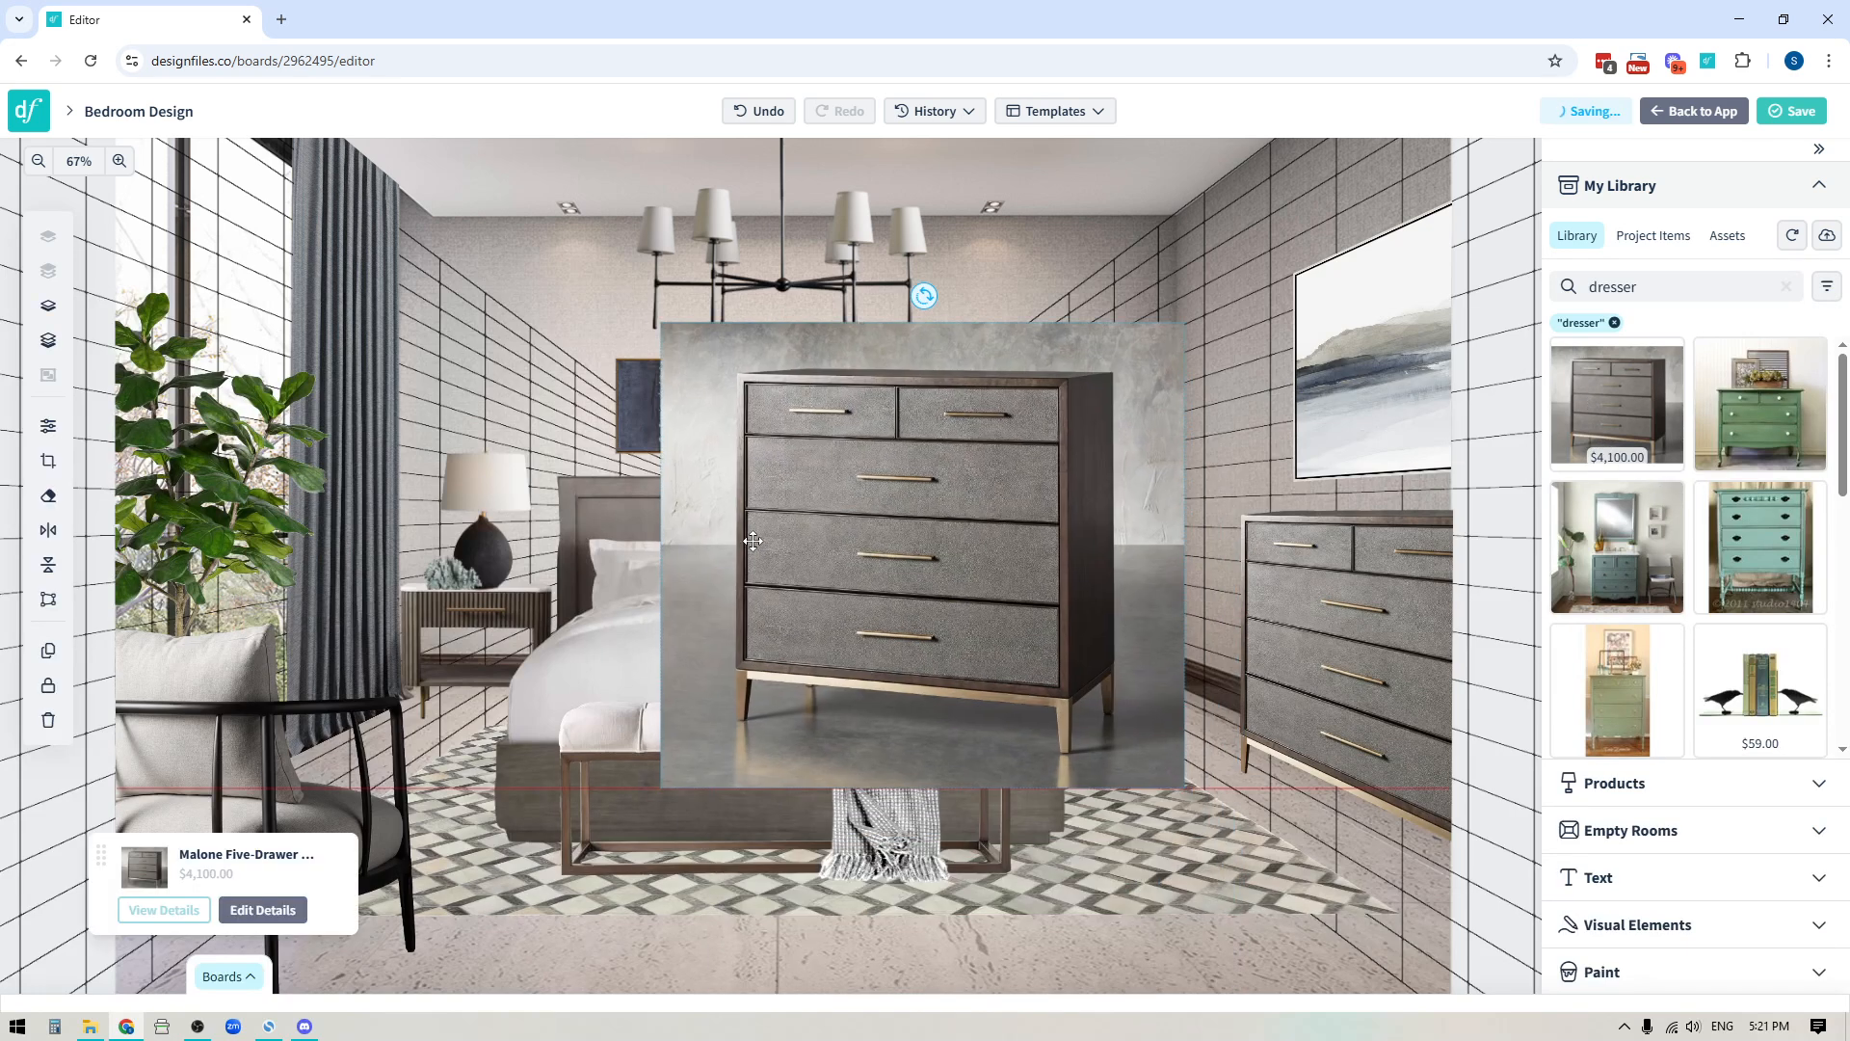
Step: Remove the Malone dresser image's background with the Magic Remover and save the image
{"action": "left_click", "coordinate": [48, 497]}
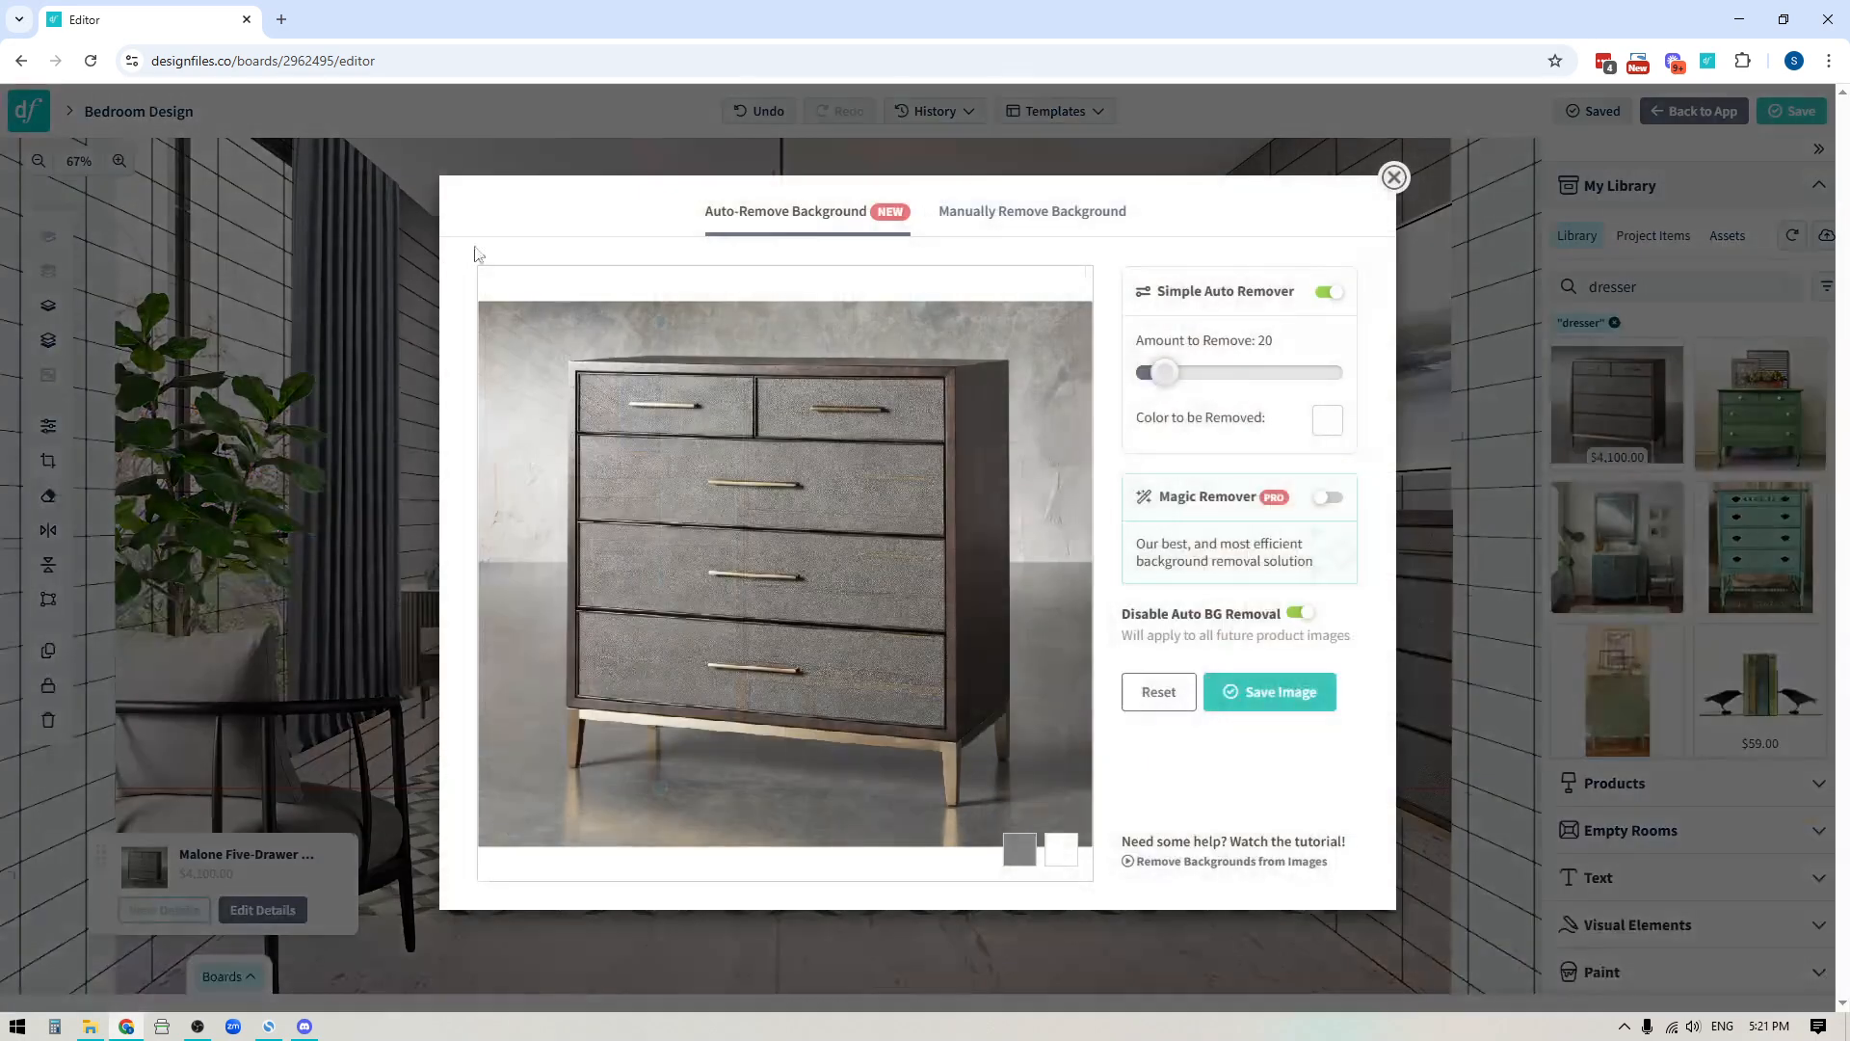
{"action": "left_click", "coordinate": [1328, 497]}
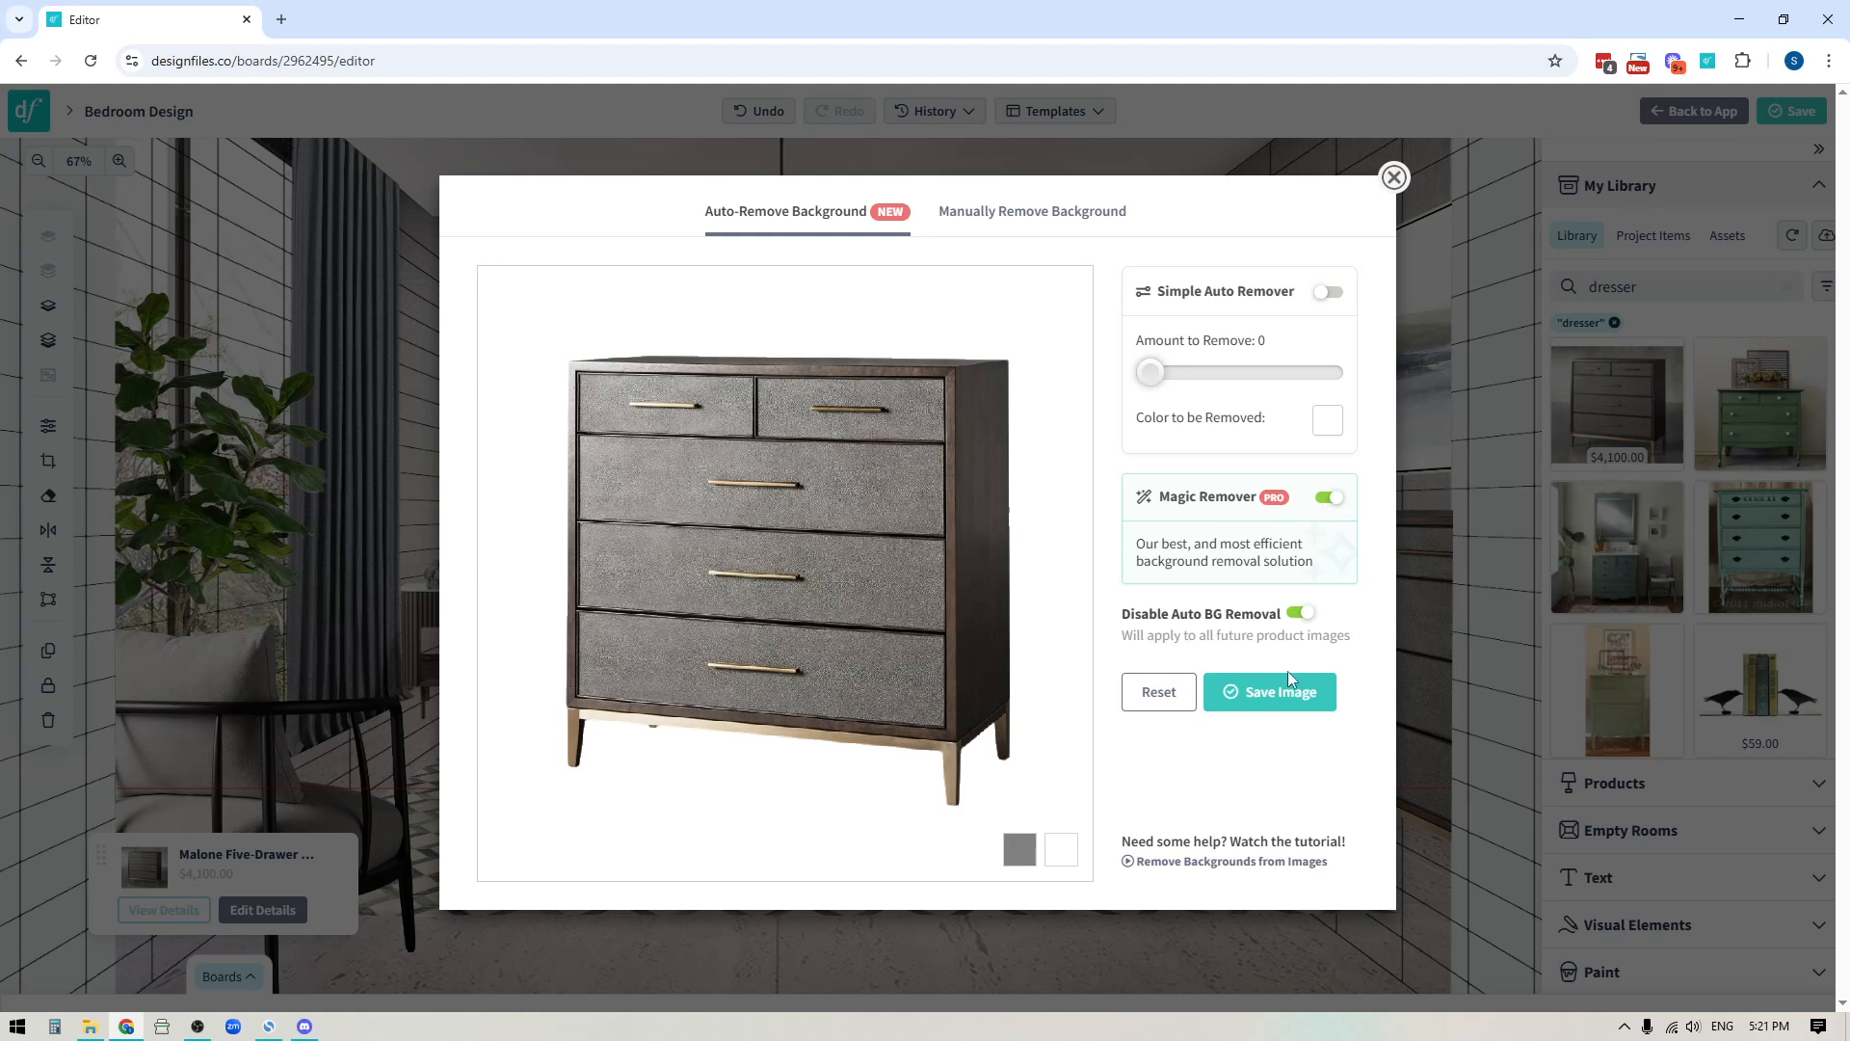
{"action": "left_click", "coordinate": [1280, 694]}
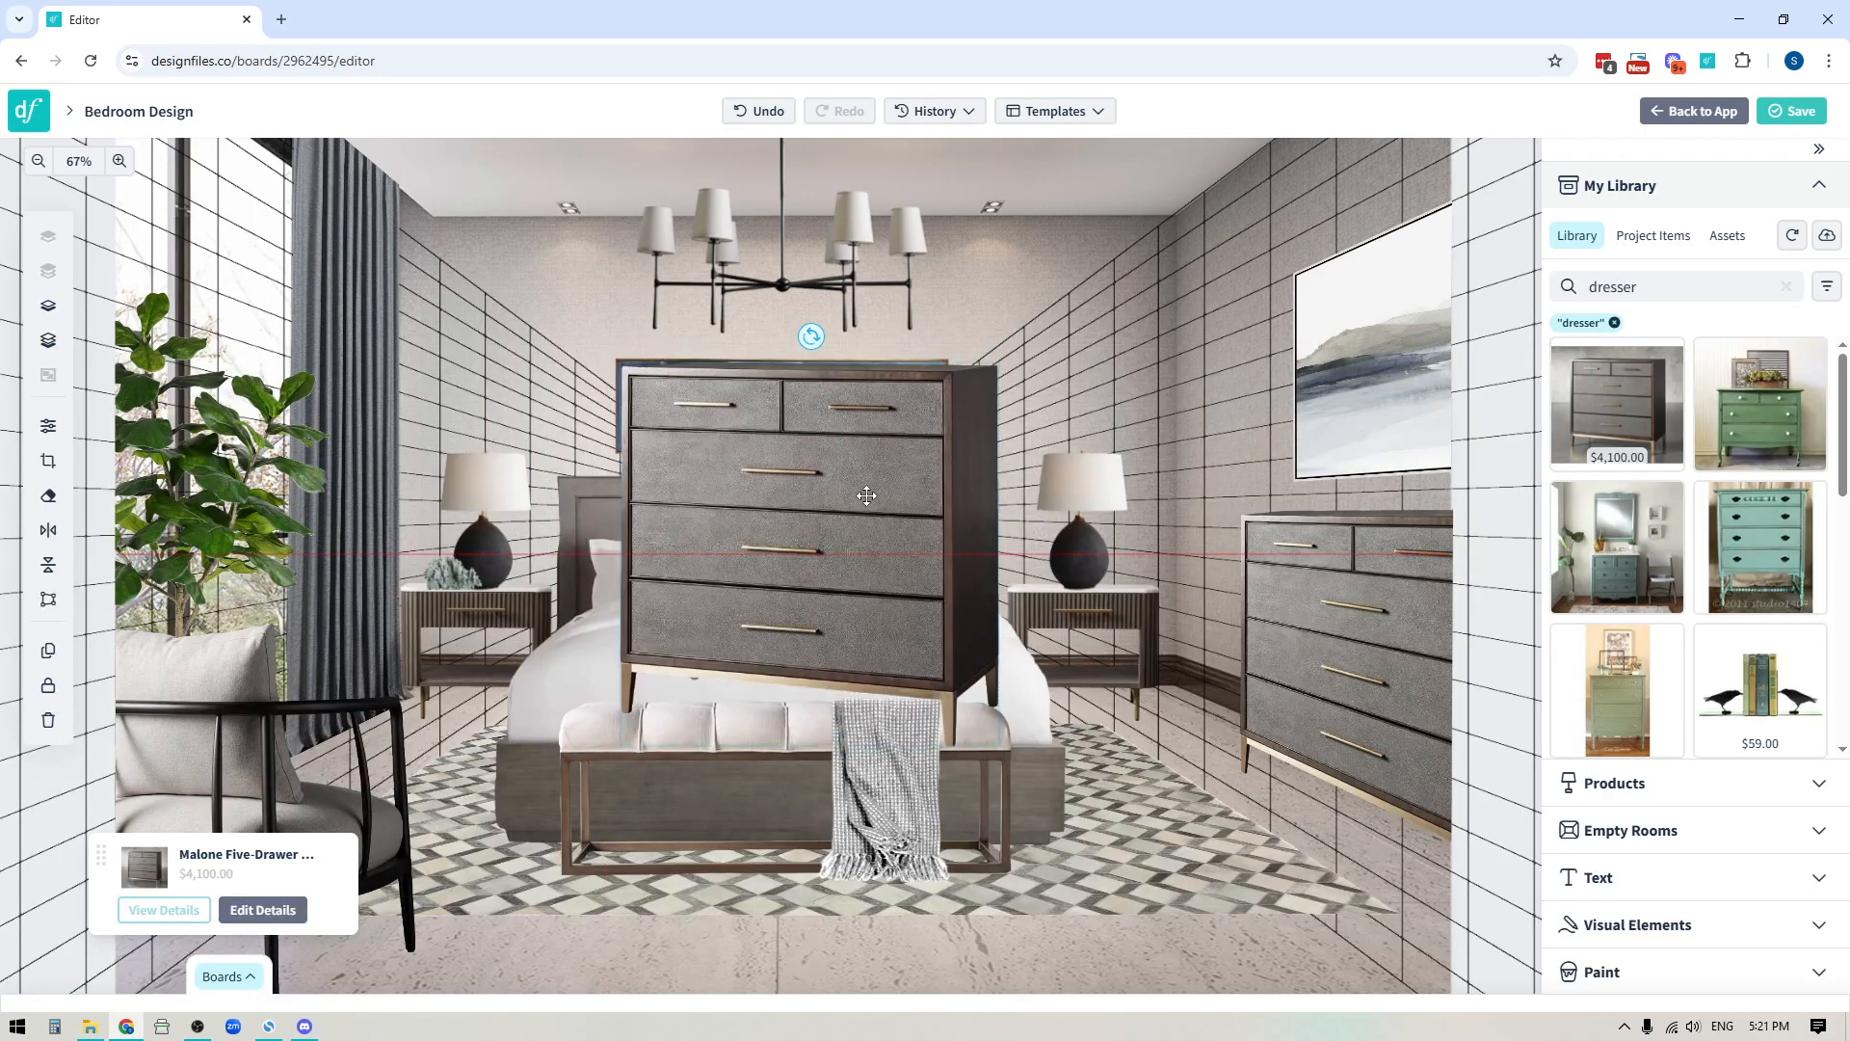
Step: Delete the existing dresser along the right wall and move the Malone dresser into its place
{"action": "left_click", "coordinate": [1369, 622]}
{"action": "key", "text": "Delete"}
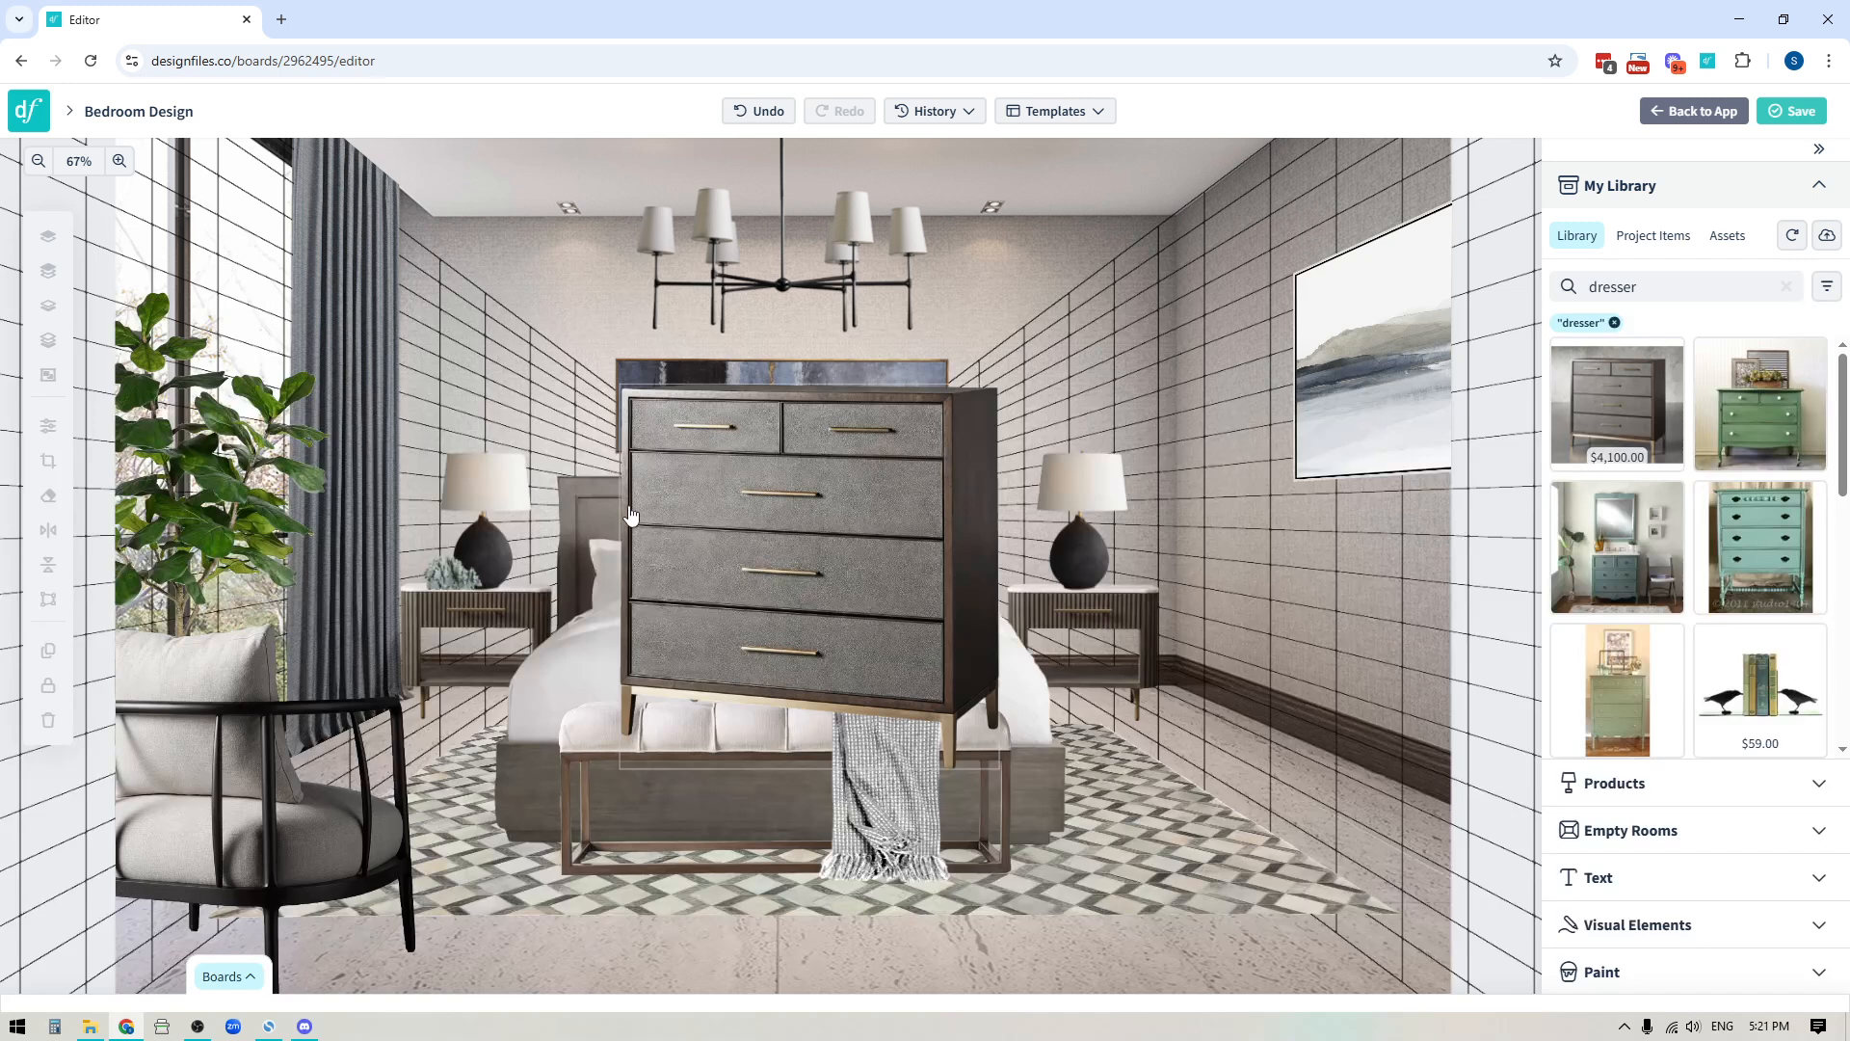
{"action": "left_click", "coordinate": [717, 552]}
{"action": "left_click_drag", "start_coordinate": [775, 473], "coordinate": [1249, 595]}
{"action": "left_click_drag", "start_coordinate": [959, 711], "coordinate": [651, 671]}
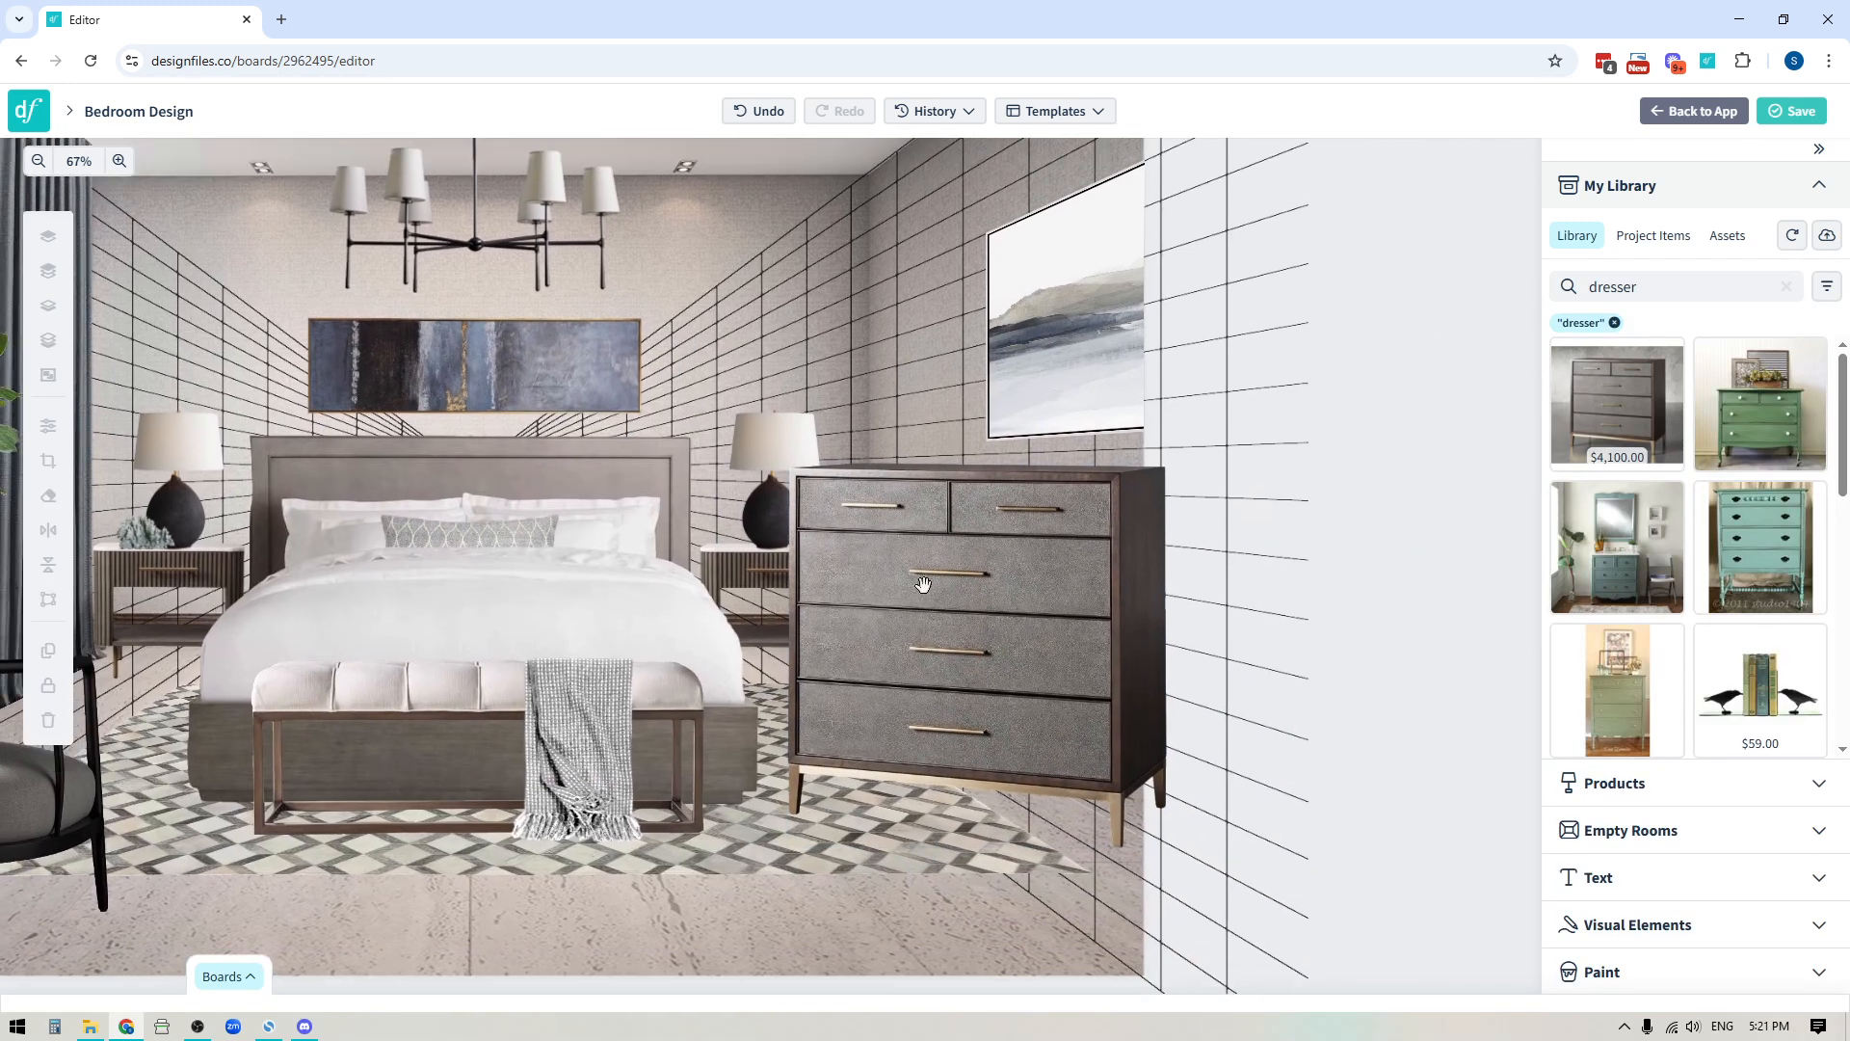
Step: Scale down the Malone dresser, position it by the right wall below the artwork, and save the board
{"action": "left_click", "coordinate": [916, 544]}
{"action": "left_click_drag", "start_coordinate": [783, 460], "coordinate": [840, 517]}
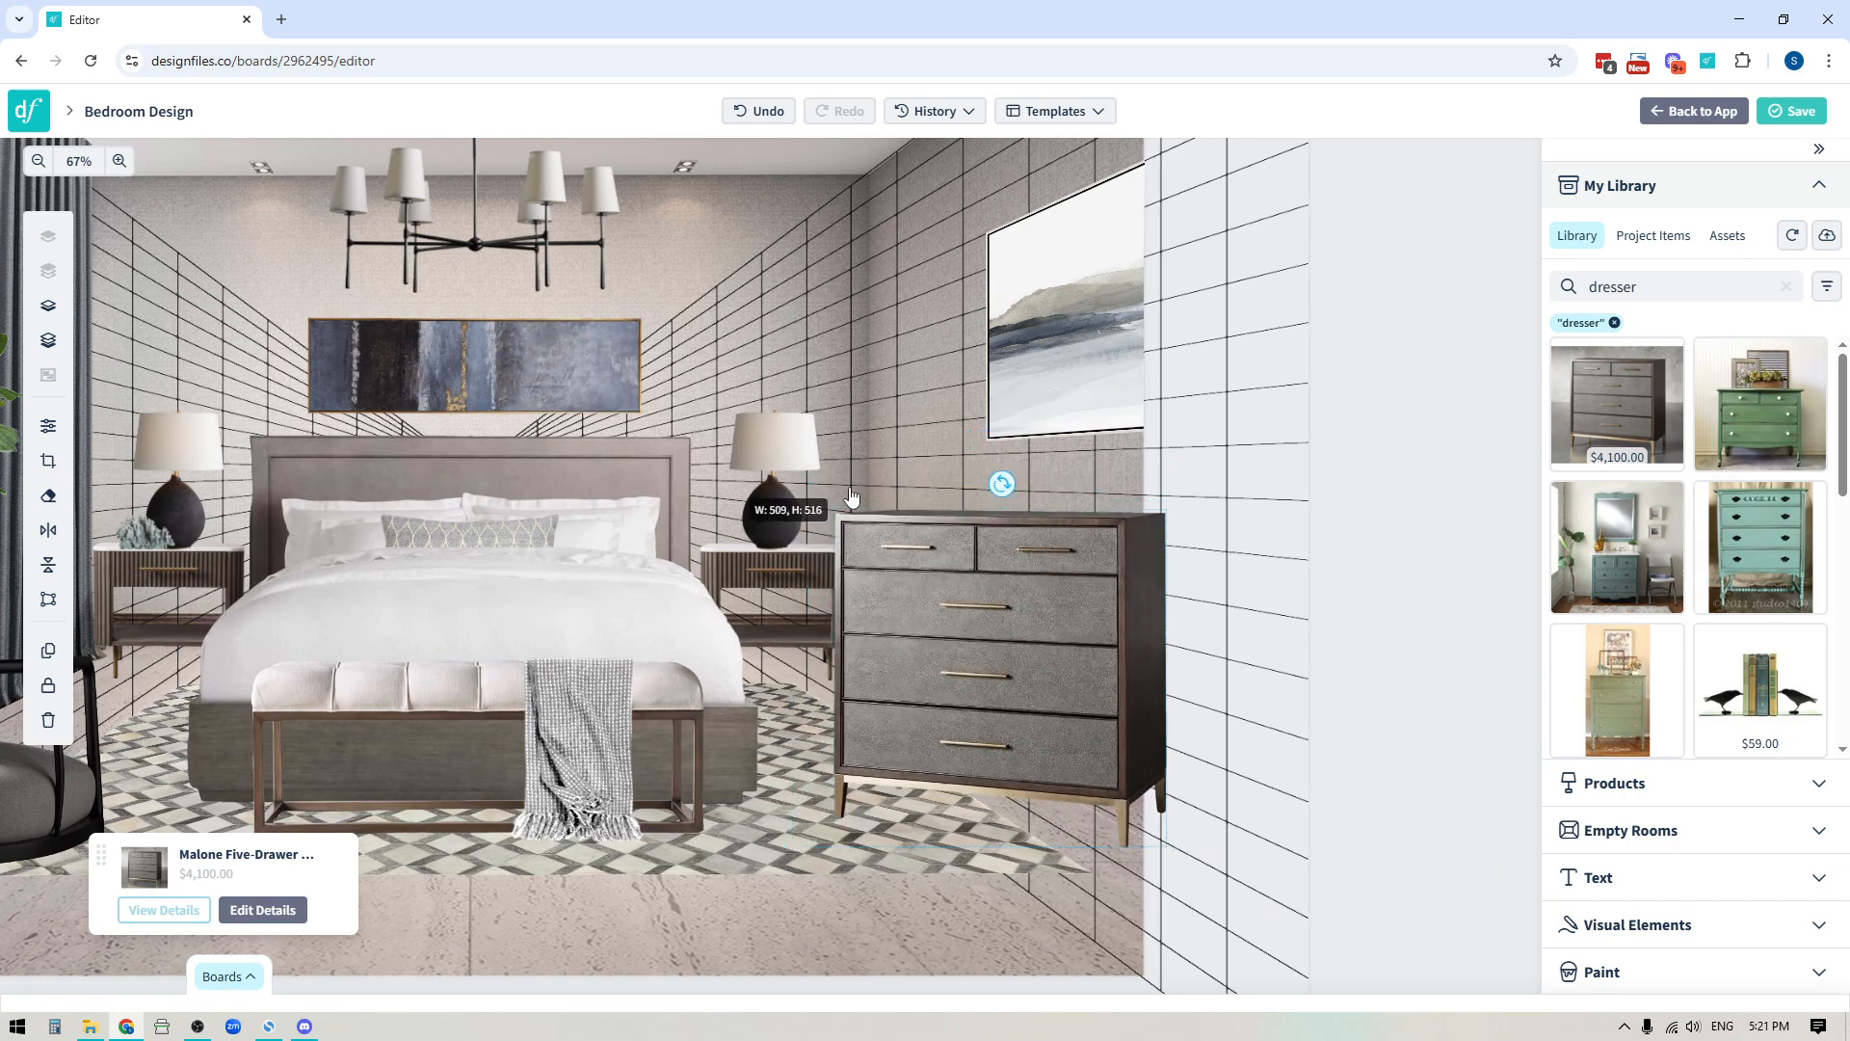
{"action": "left_click_drag", "start_coordinate": [967, 616], "coordinate": [1089, 570]}
{"action": "left_click_drag", "start_coordinate": [949, 796], "coordinate": [979, 772]}
{"action": "mouse_move", "coordinate": [1113, 604]}
{"action": "left_mouse_down"}
{"action": "mouse_move", "coordinate": [1075, 593]}
{"action": "mouse_move", "coordinate": [1088, 601]}
{"action": "left_mouse_up"}
{"action": "left_click_drag", "start_coordinate": [1243, 453], "coordinate": [1236, 460]}
{"action": "left_click_drag", "start_coordinate": [1087, 568], "coordinate": [1084, 575]}
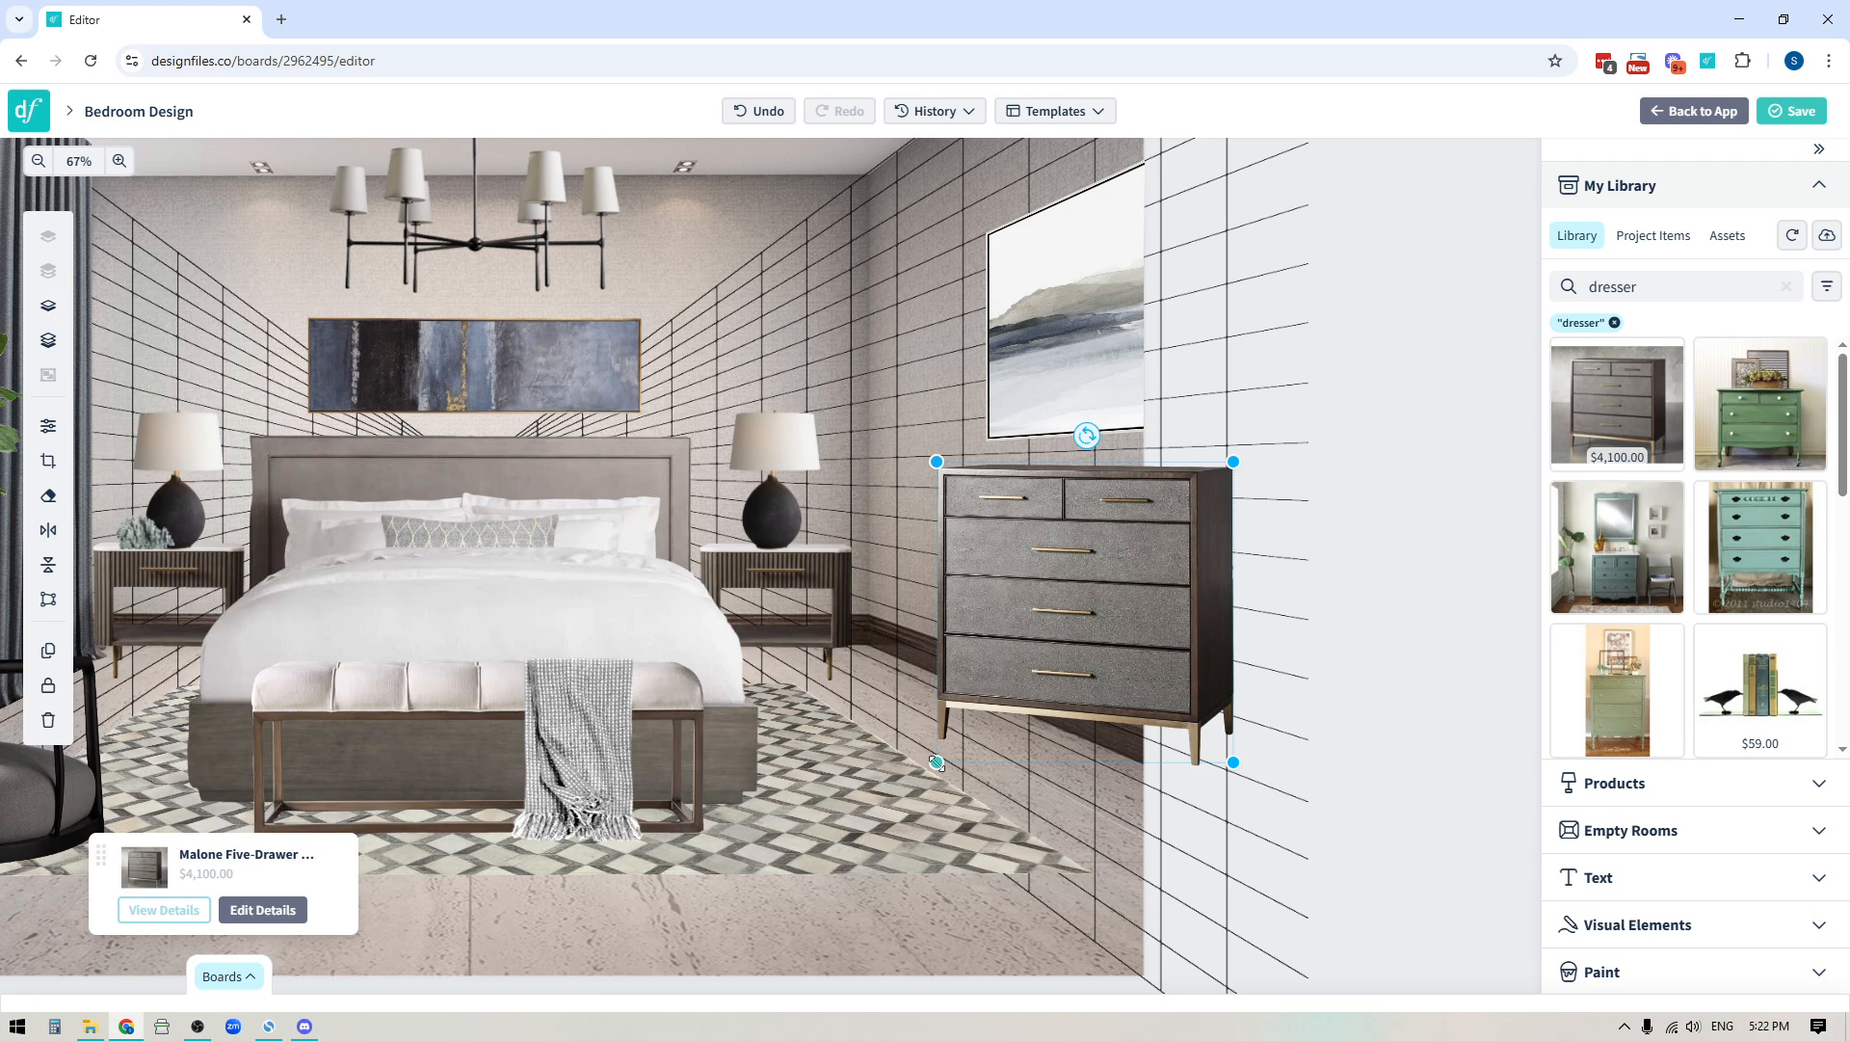
{"action": "left_click_drag", "start_coordinate": [937, 762], "coordinate": [945, 763]}
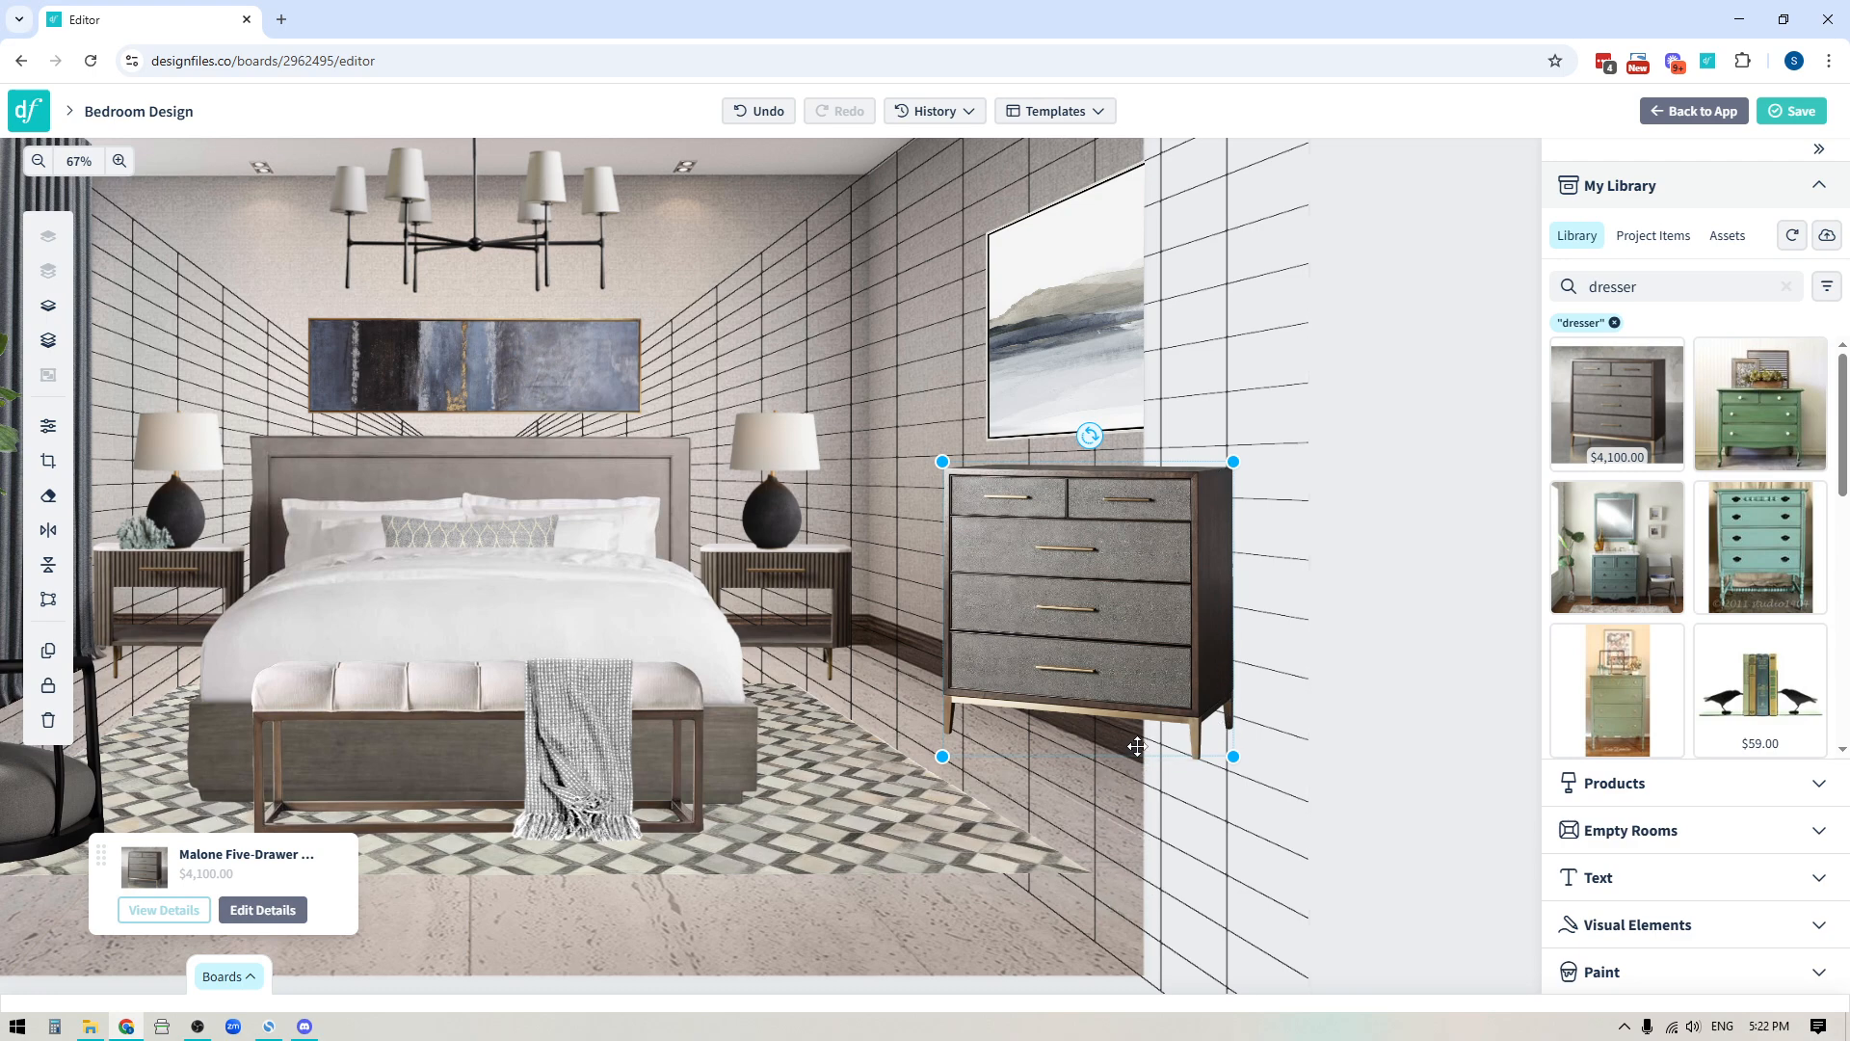
{"action": "left_click", "coordinate": [1796, 109]}
Step: Crop the Malone dresser so its right side ends flush with the right edge of the room image
{"action": "left_click_drag", "start_coordinate": [580, 855], "coordinate": [659, 828]}
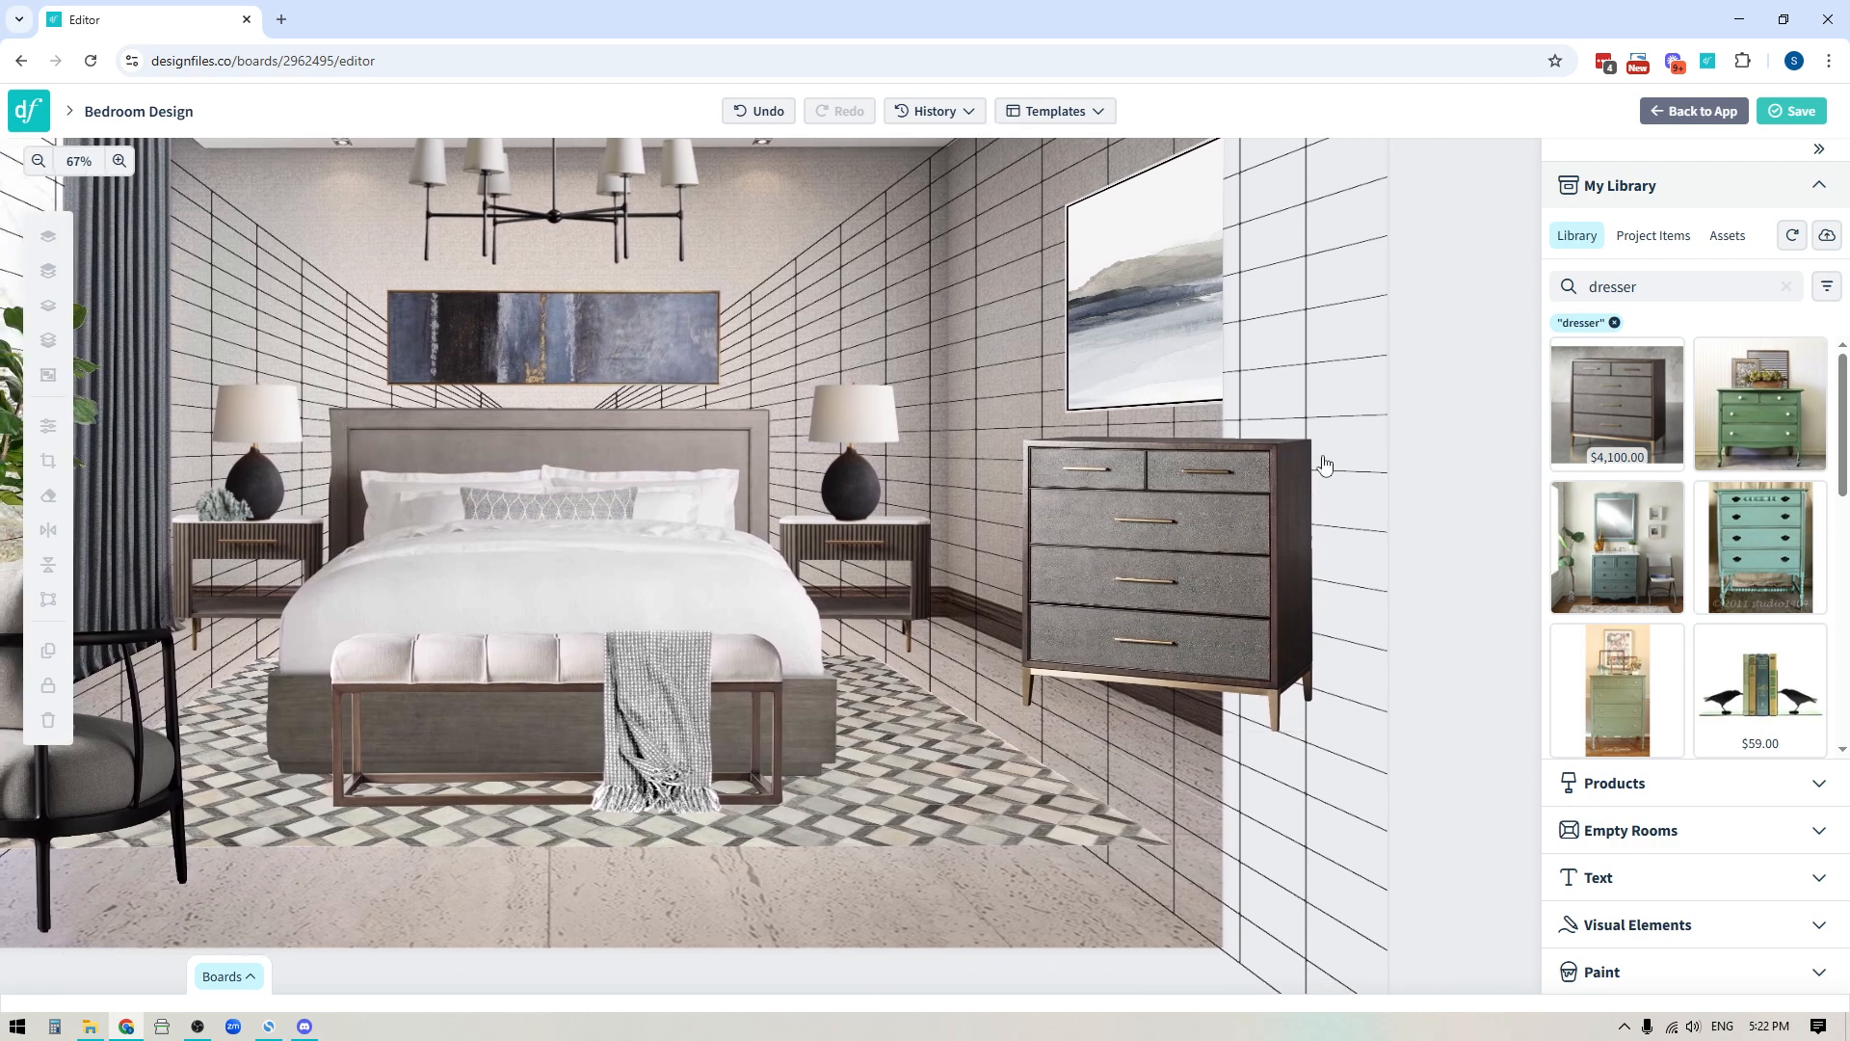
{"action": "left_click", "coordinate": [1176, 532]}
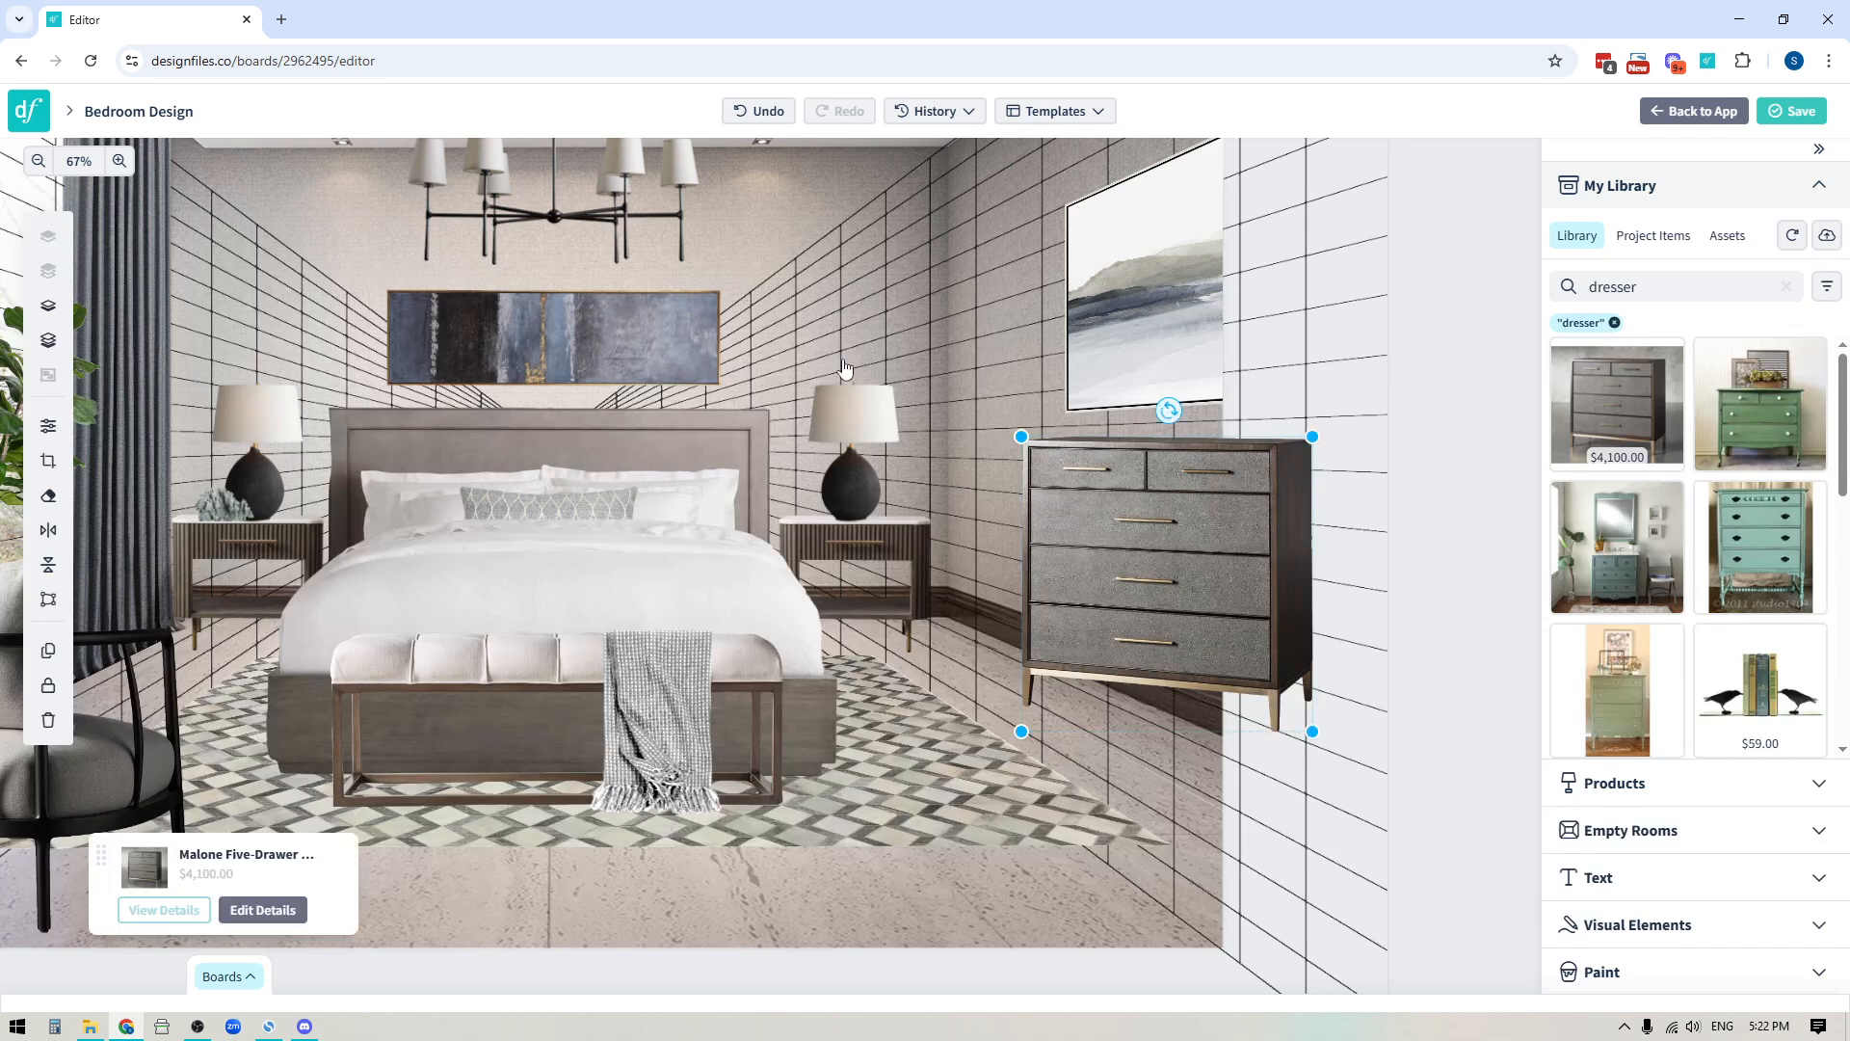
{"action": "left_click", "coordinate": [48, 461]}
{"action": "left_click_drag", "start_coordinate": [1311, 445], "coordinate": [1222, 441]}
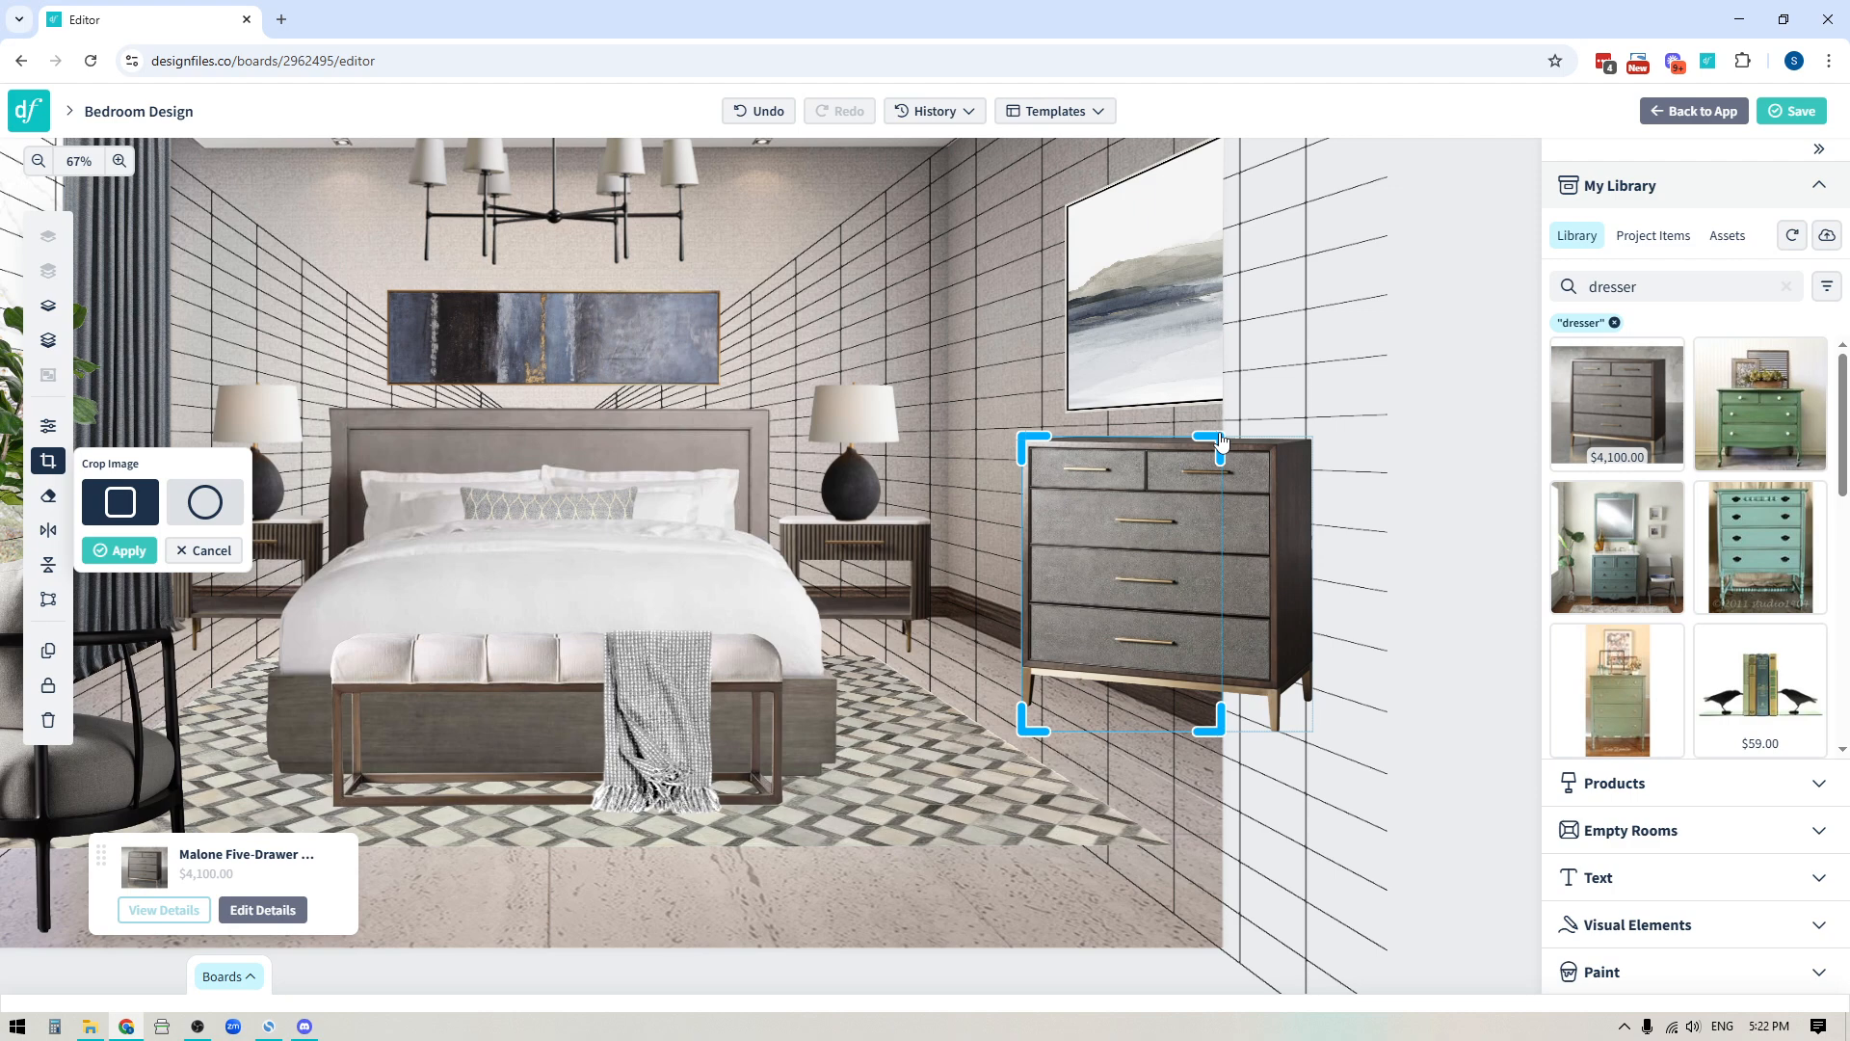
{"action": "left_click", "coordinate": [121, 550]}
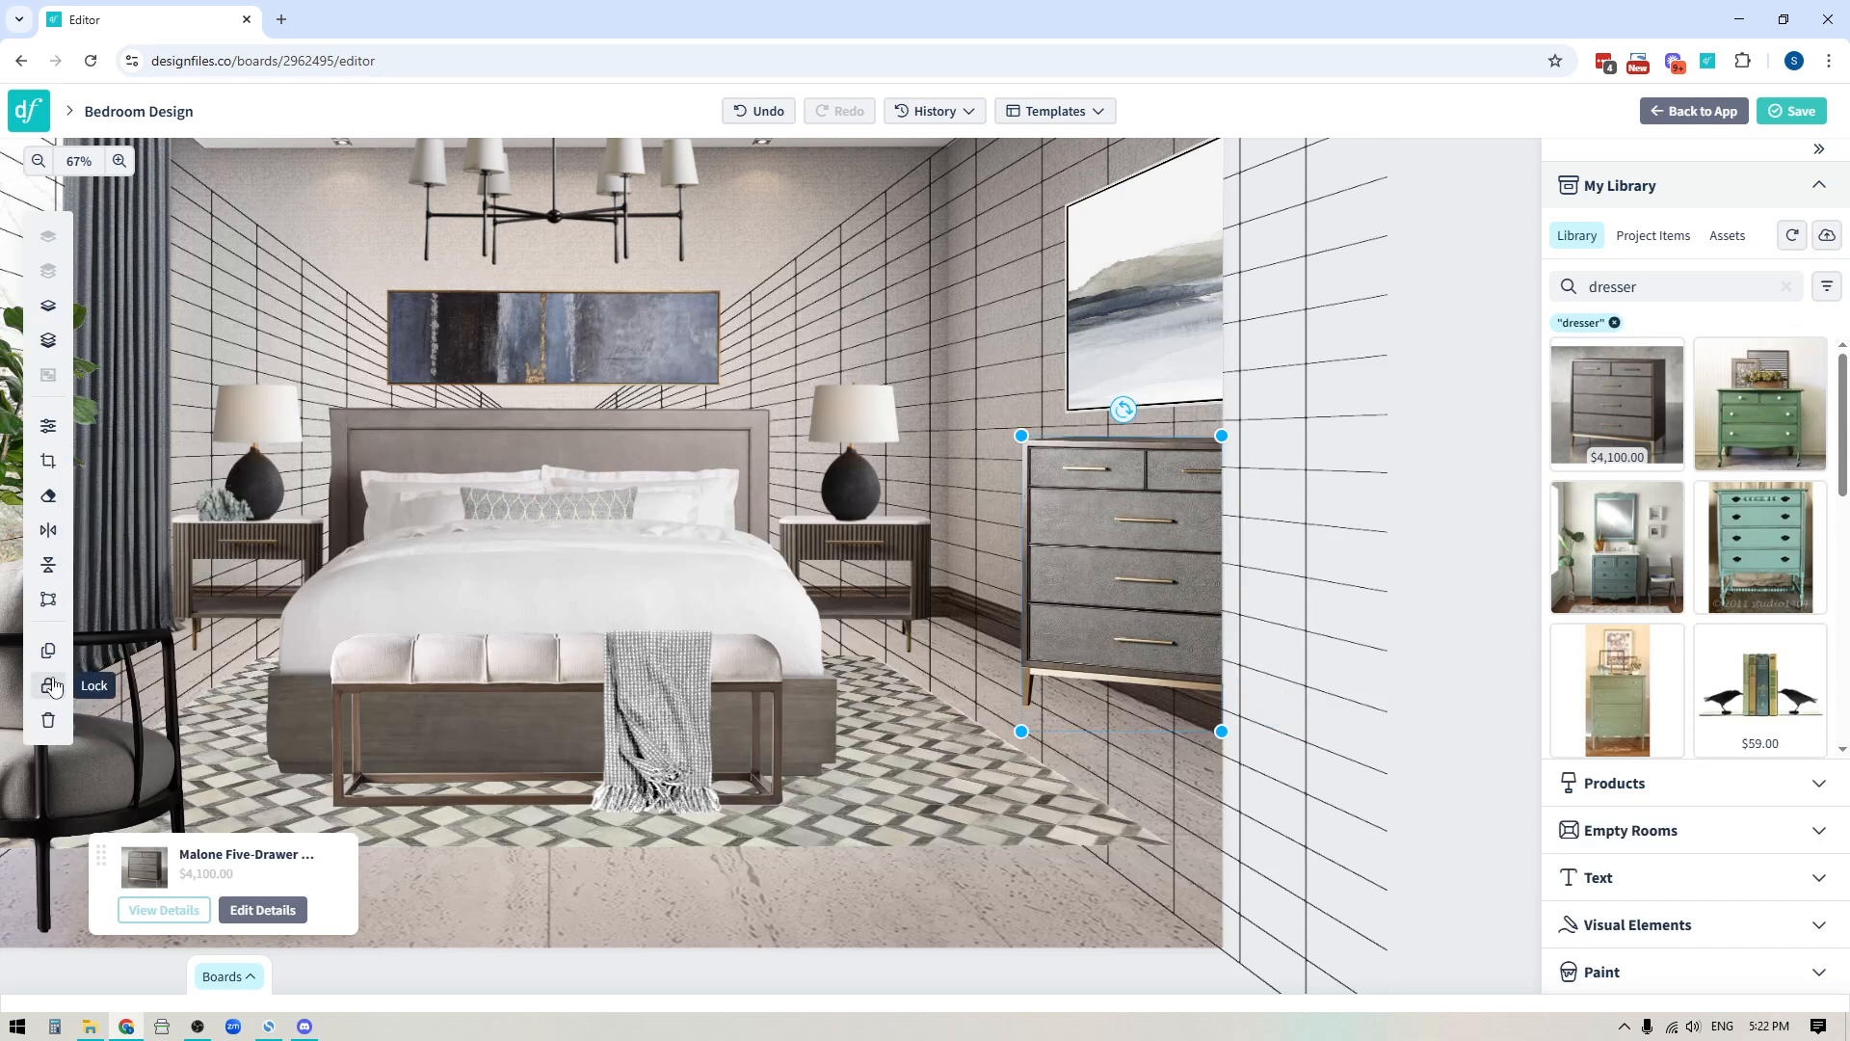
Step: Distort the dresser's right-hand corners, pulling the lower one well down and the upper one slightly up, to follow the perspective grid
{"action": "left_click", "coordinate": [46, 604]}
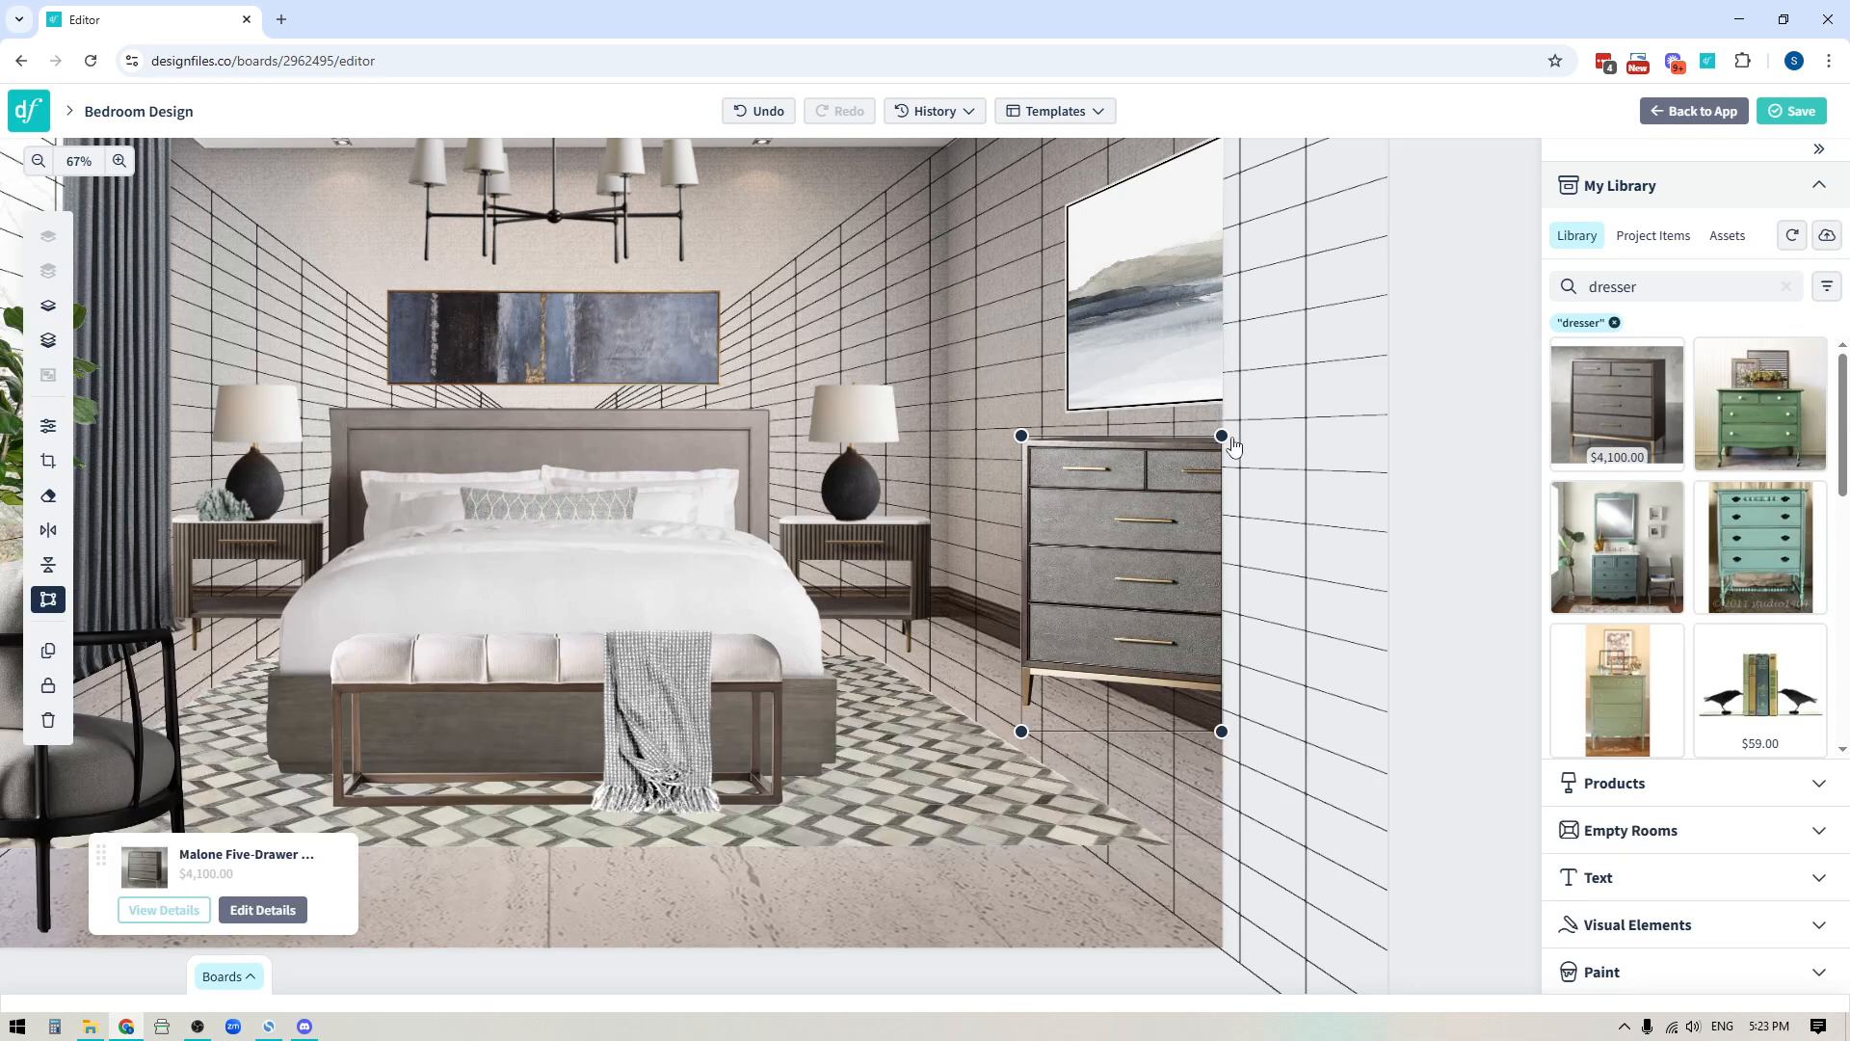
{"action": "left_click_drag", "start_coordinate": [1222, 731], "coordinate": [1223, 822]}
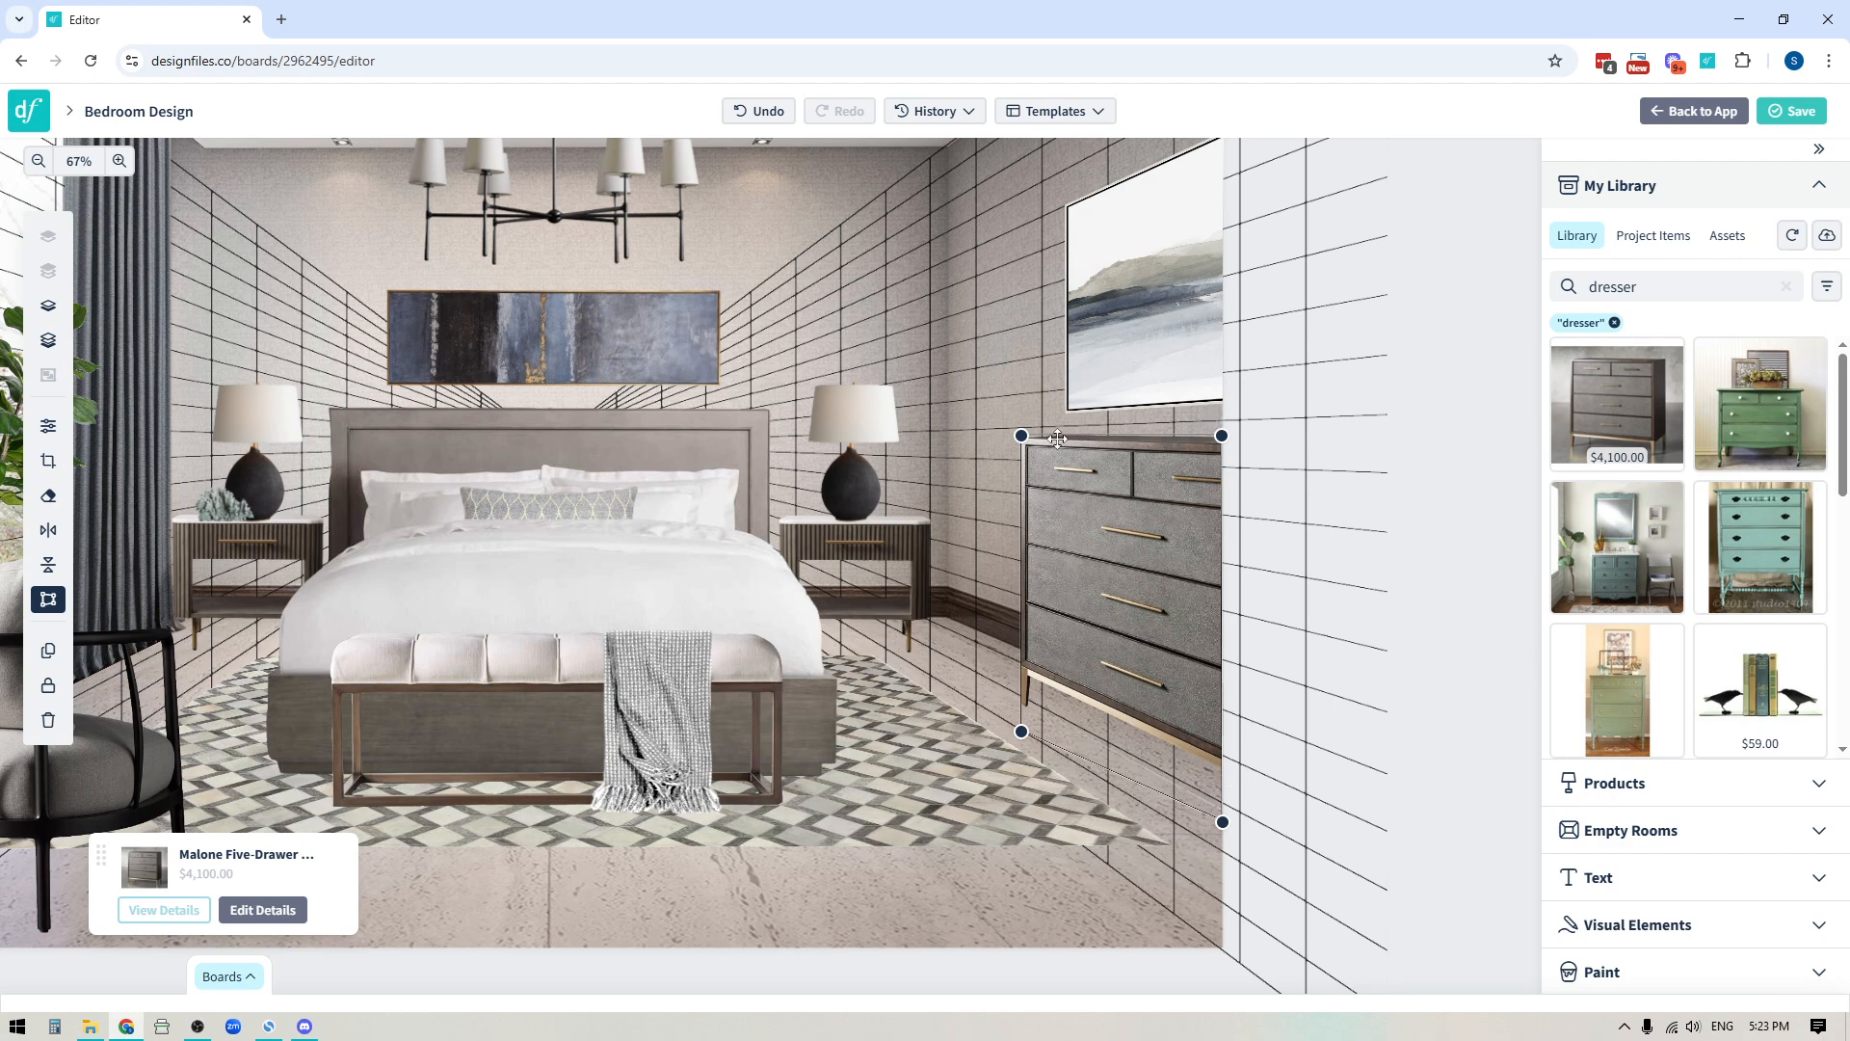
{"action": "left_click_drag", "start_coordinate": [1221, 435], "coordinate": [1224, 432]}
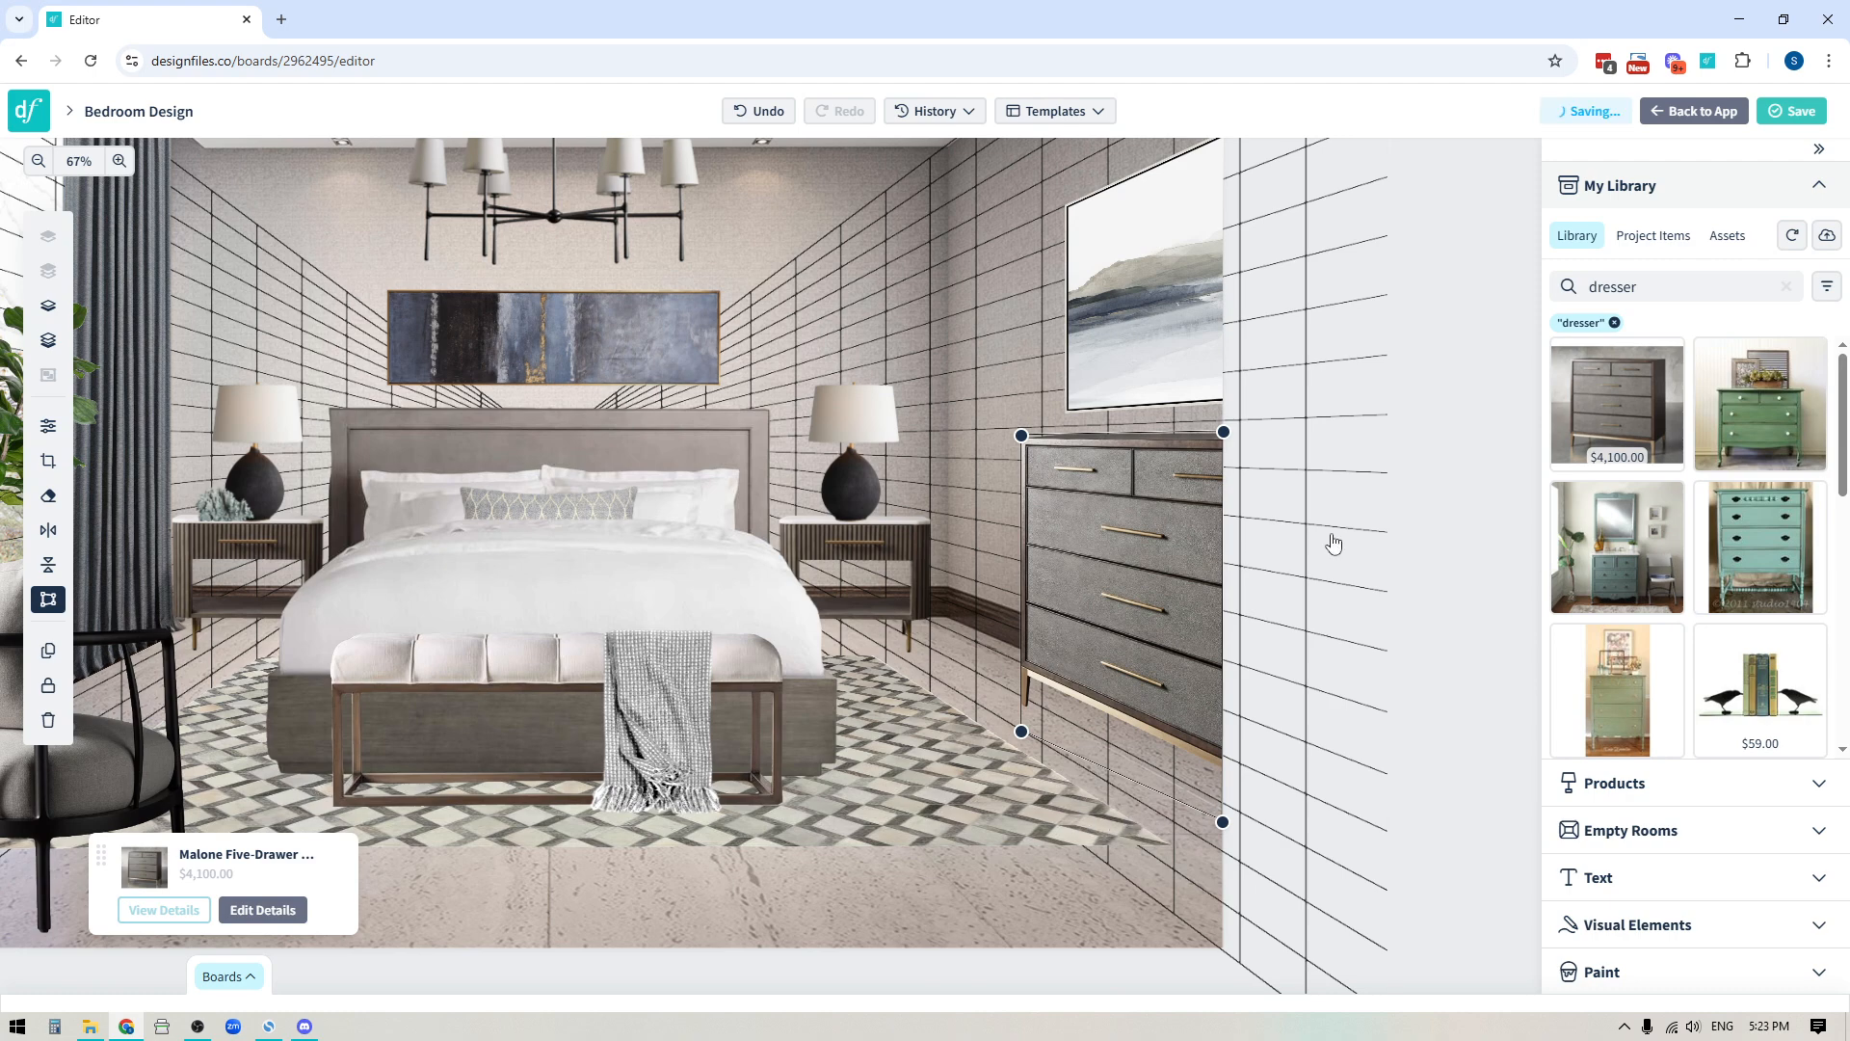
{"action": "left_click", "coordinate": [1436, 578]}
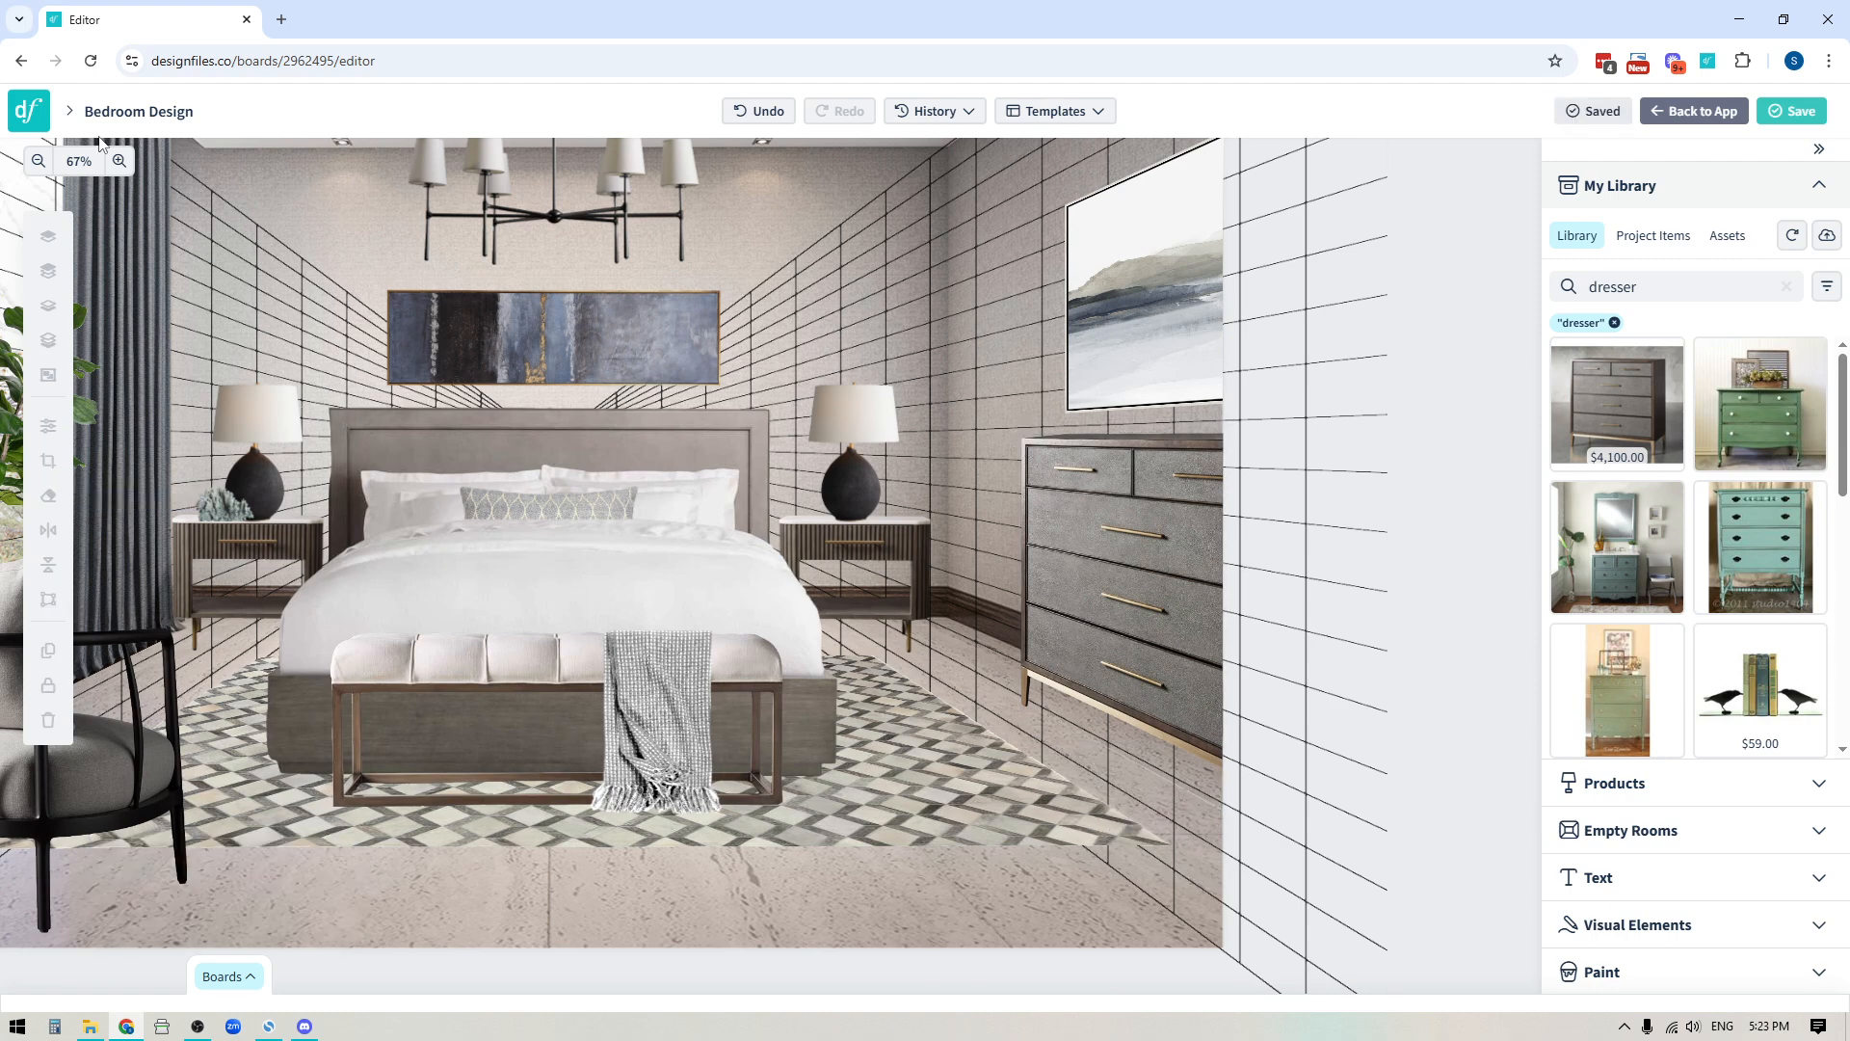
Step: Unlock the perspective grid and send it behind the room image to show the bedroom without grid lines
{"action": "left_click", "coordinate": [38, 161]}
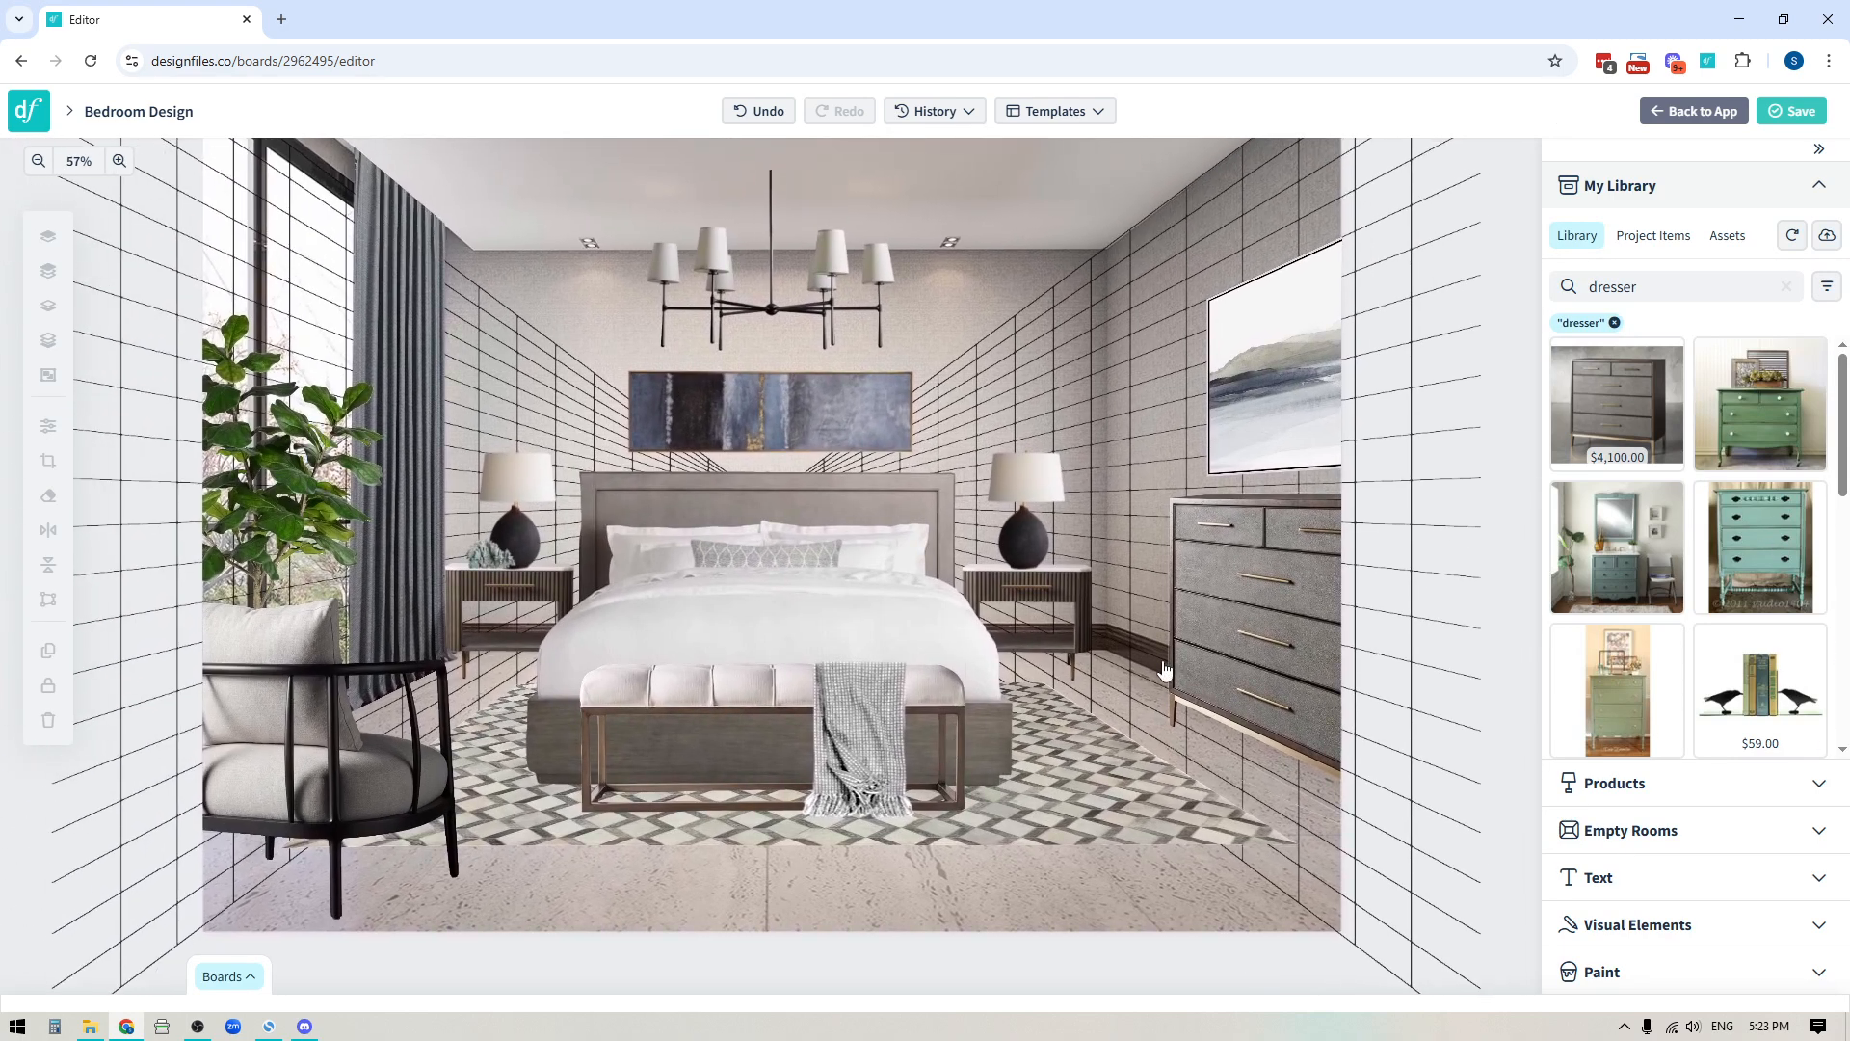
{"action": "left_click", "coordinate": [117, 576]}
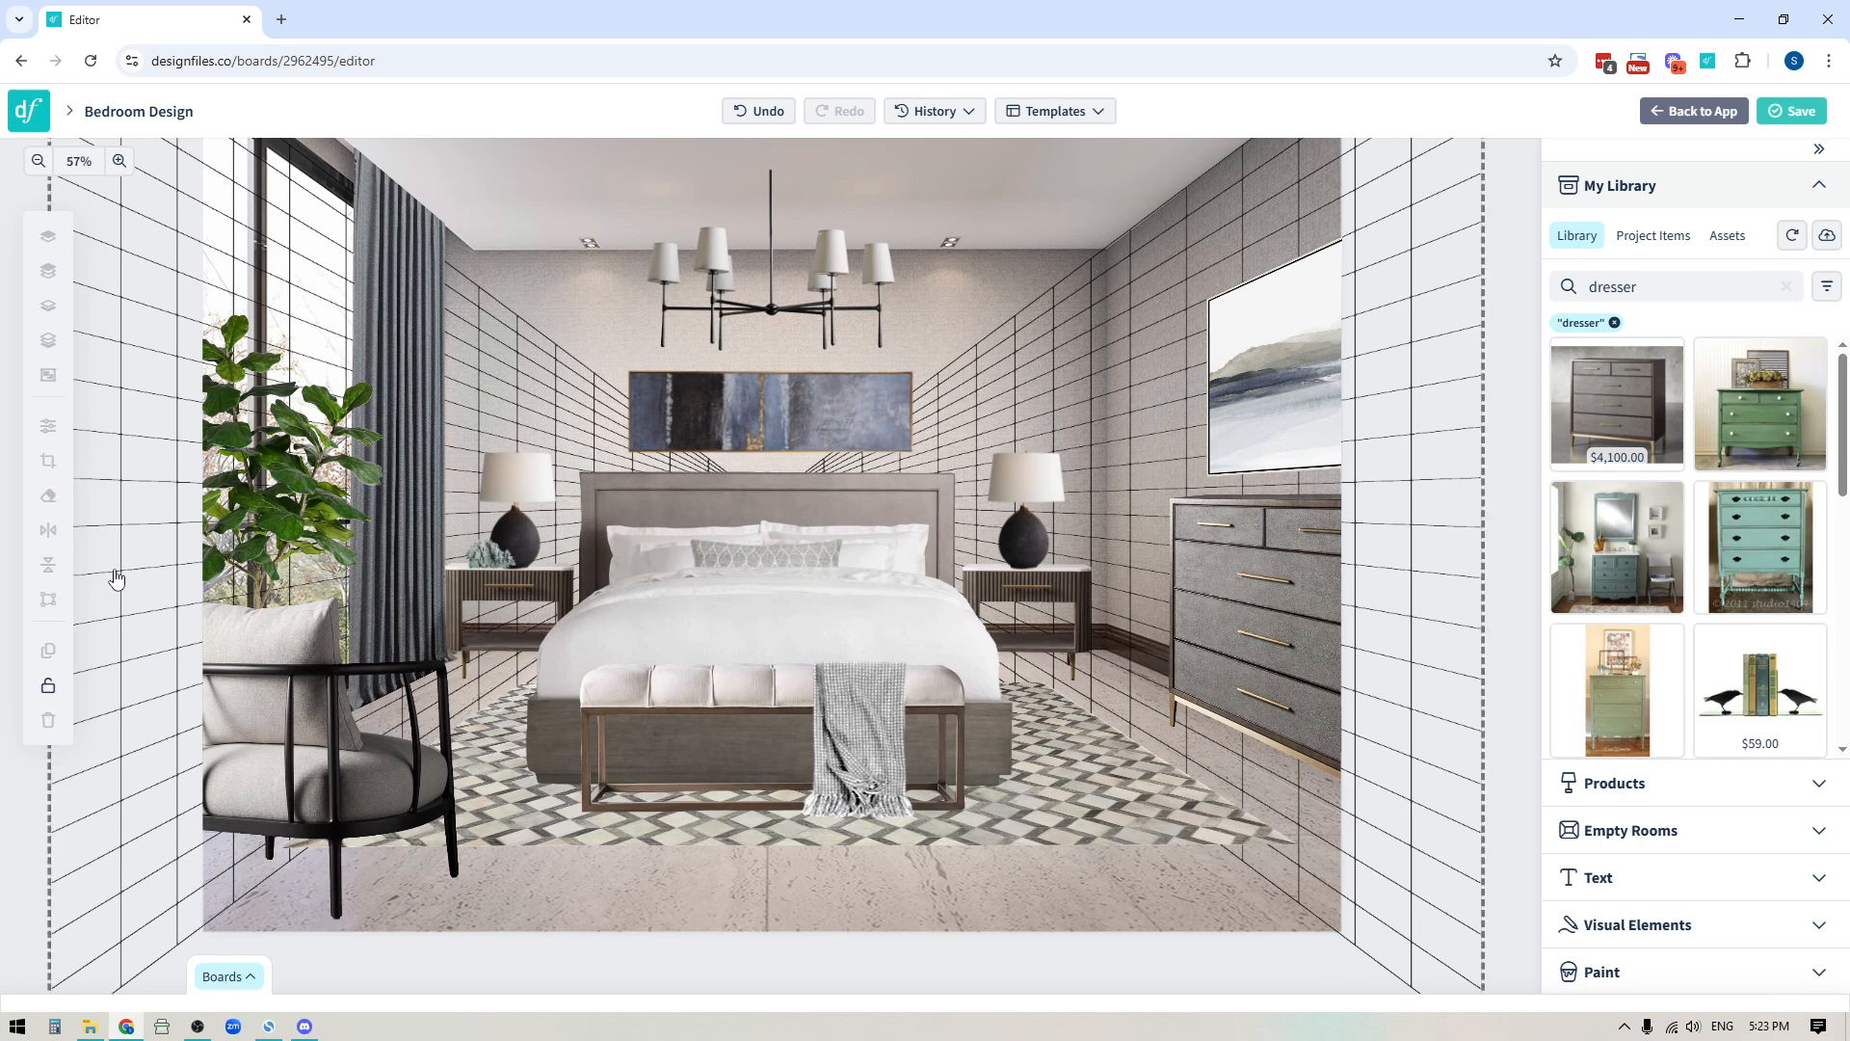
{"action": "left_click", "coordinate": [38, 164]}
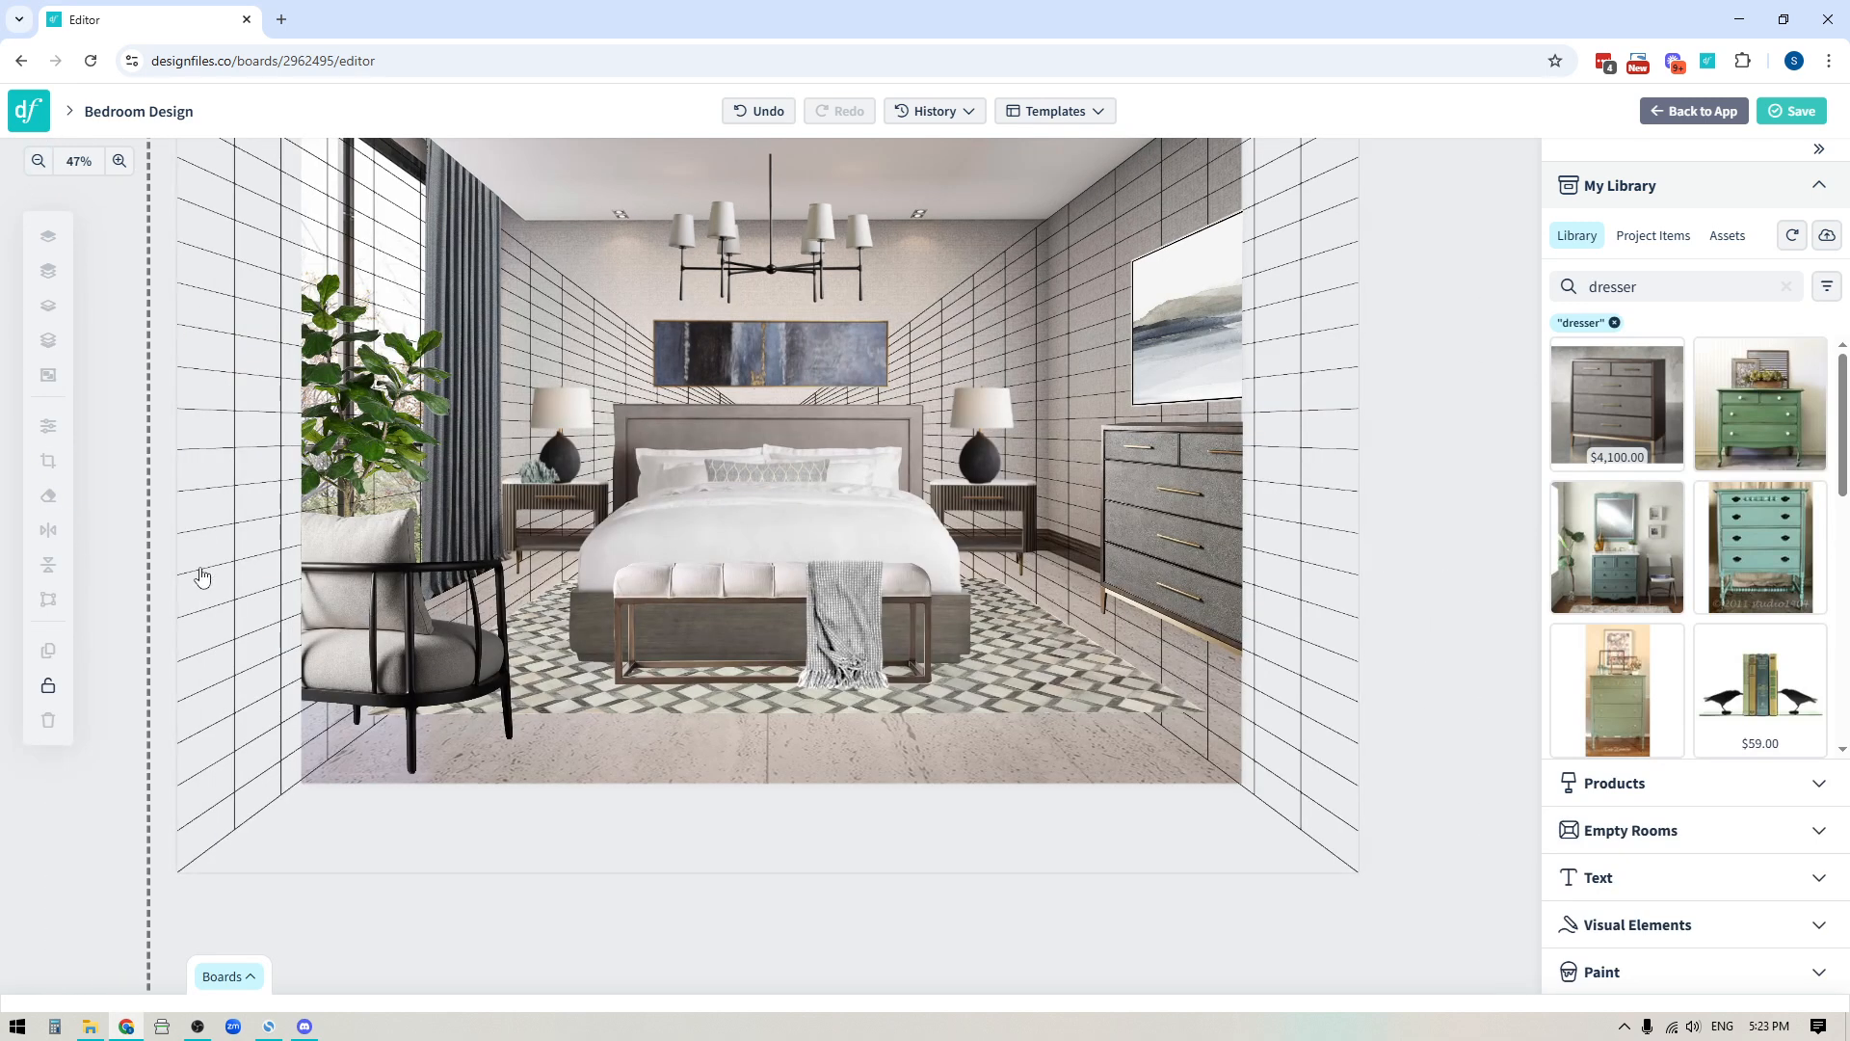
{"action": "left_click", "coordinate": [49, 686]}
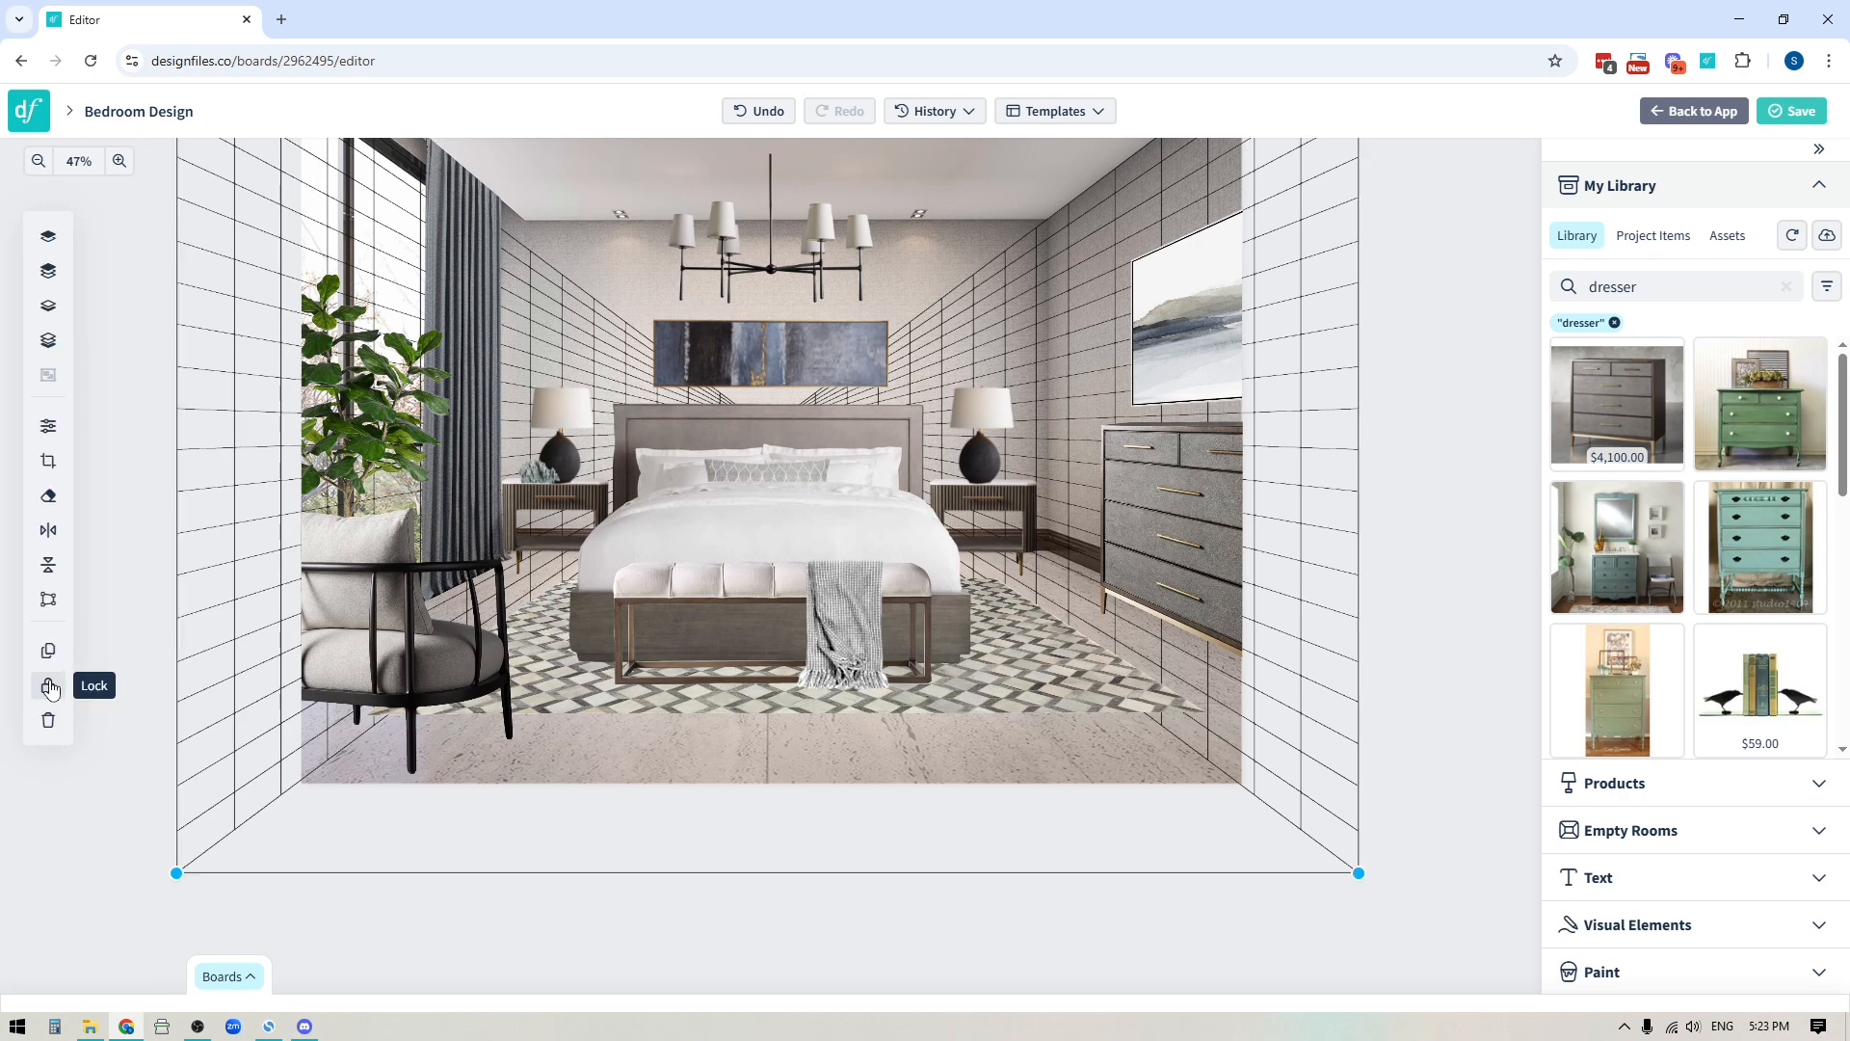
{"action": "left_click", "coordinate": [49, 342]}
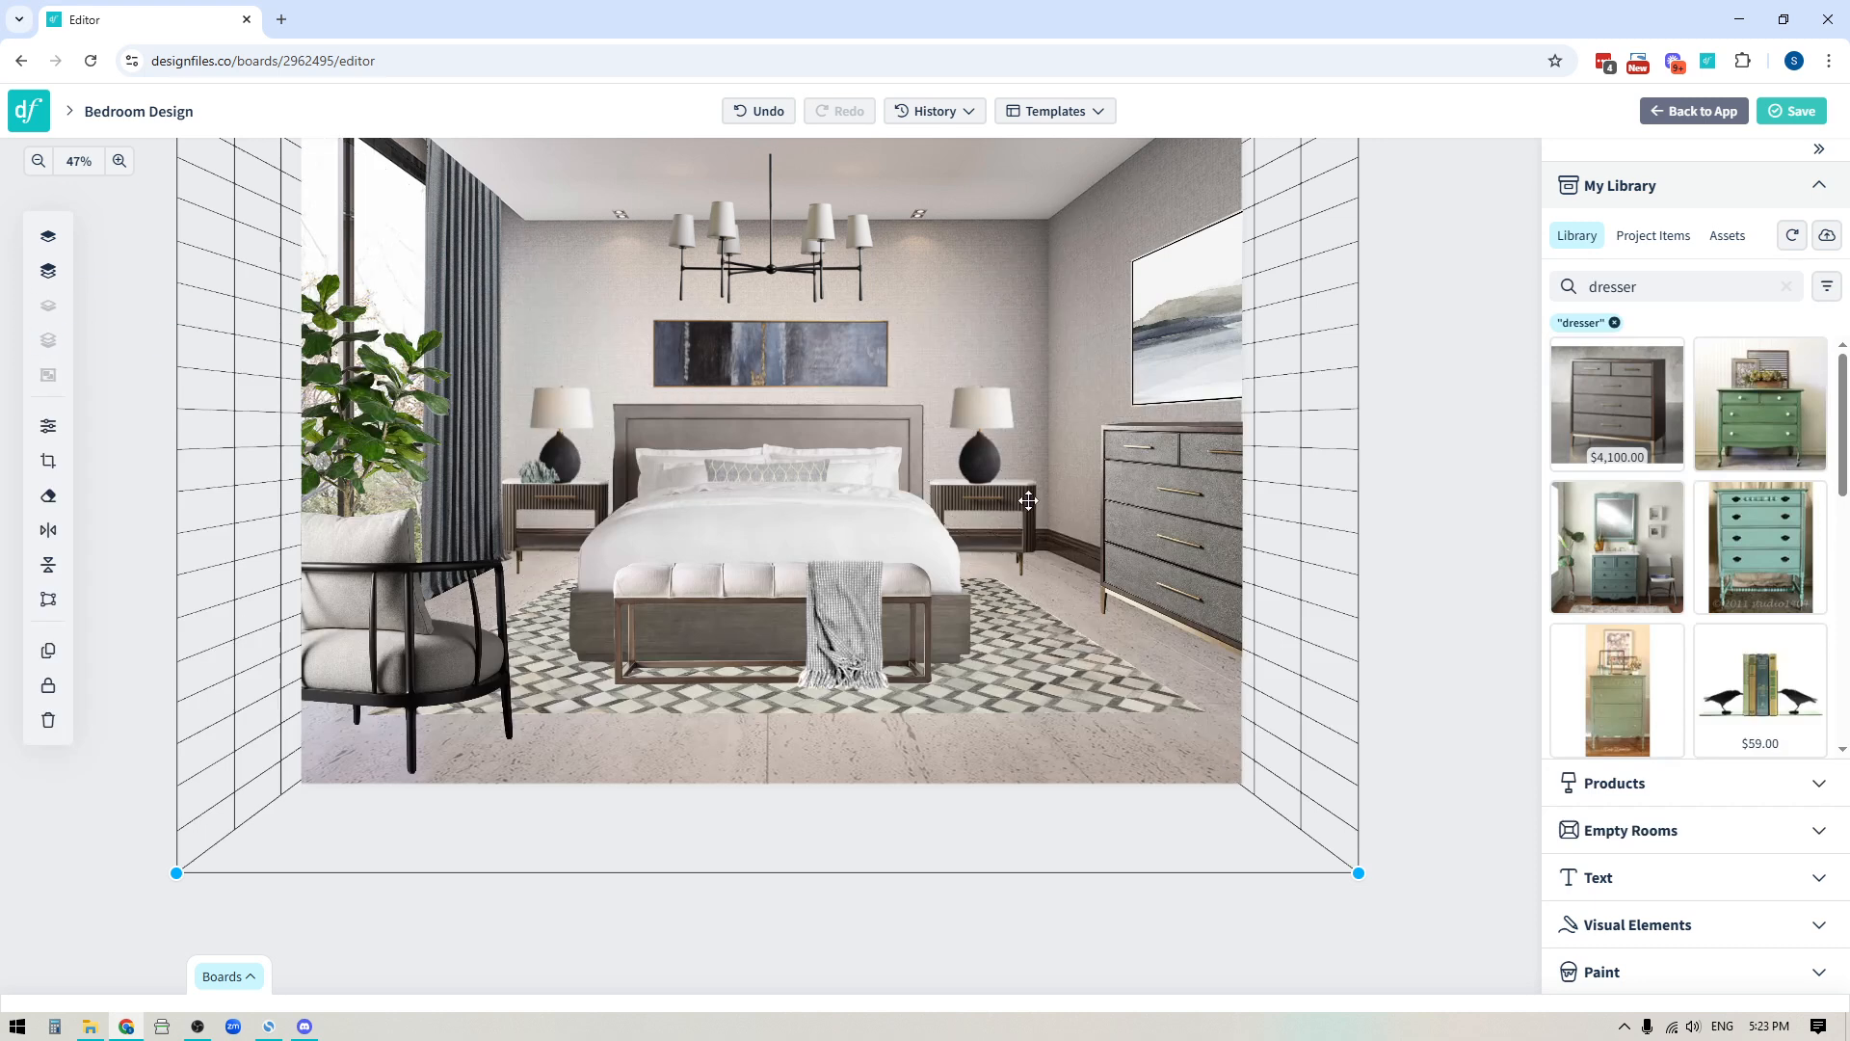
{"action": "left_click", "coordinate": [1400, 464]}
{"action": "scroll", "coordinate": [1471, 463], "scroll_direction": "up", "scroll_amount": 2}
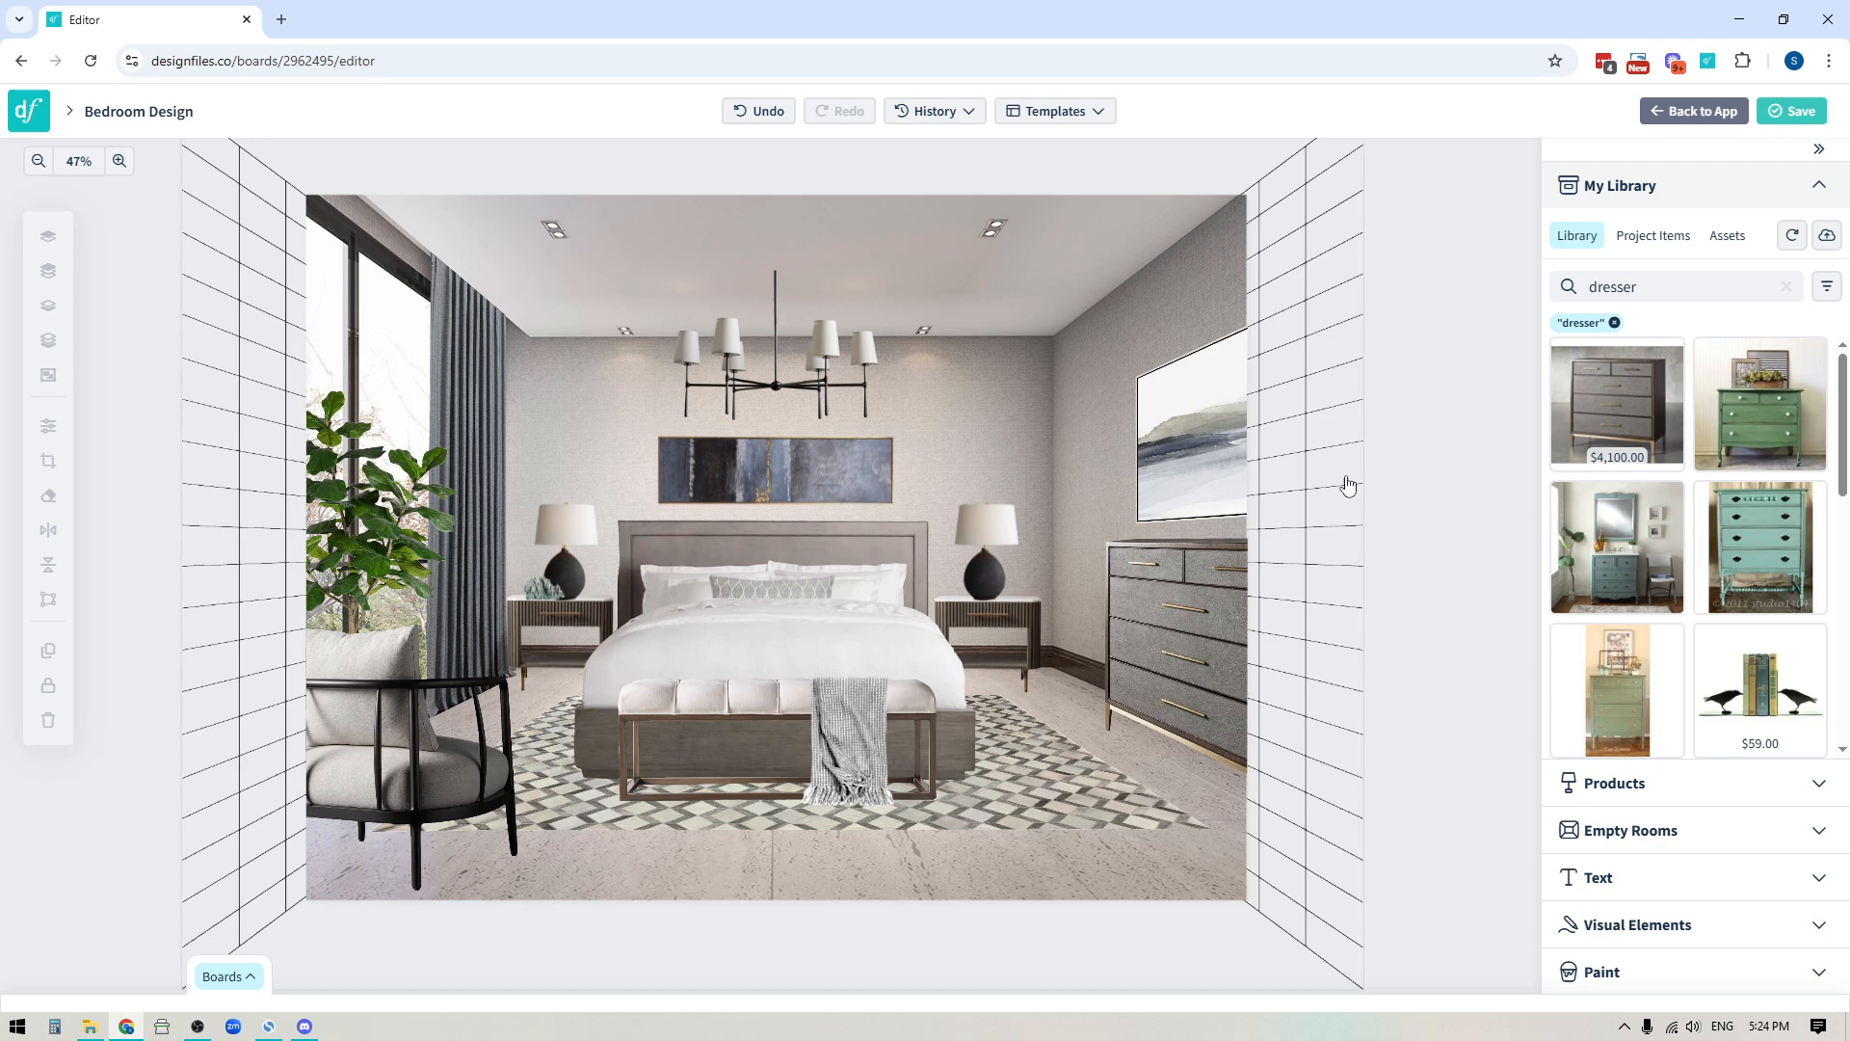
Step: Bring the perspective grid forward over the room image but behind the furniture, and open the Visual Elements collection
{"action": "left_click", "coordinate": [1282, 694]}
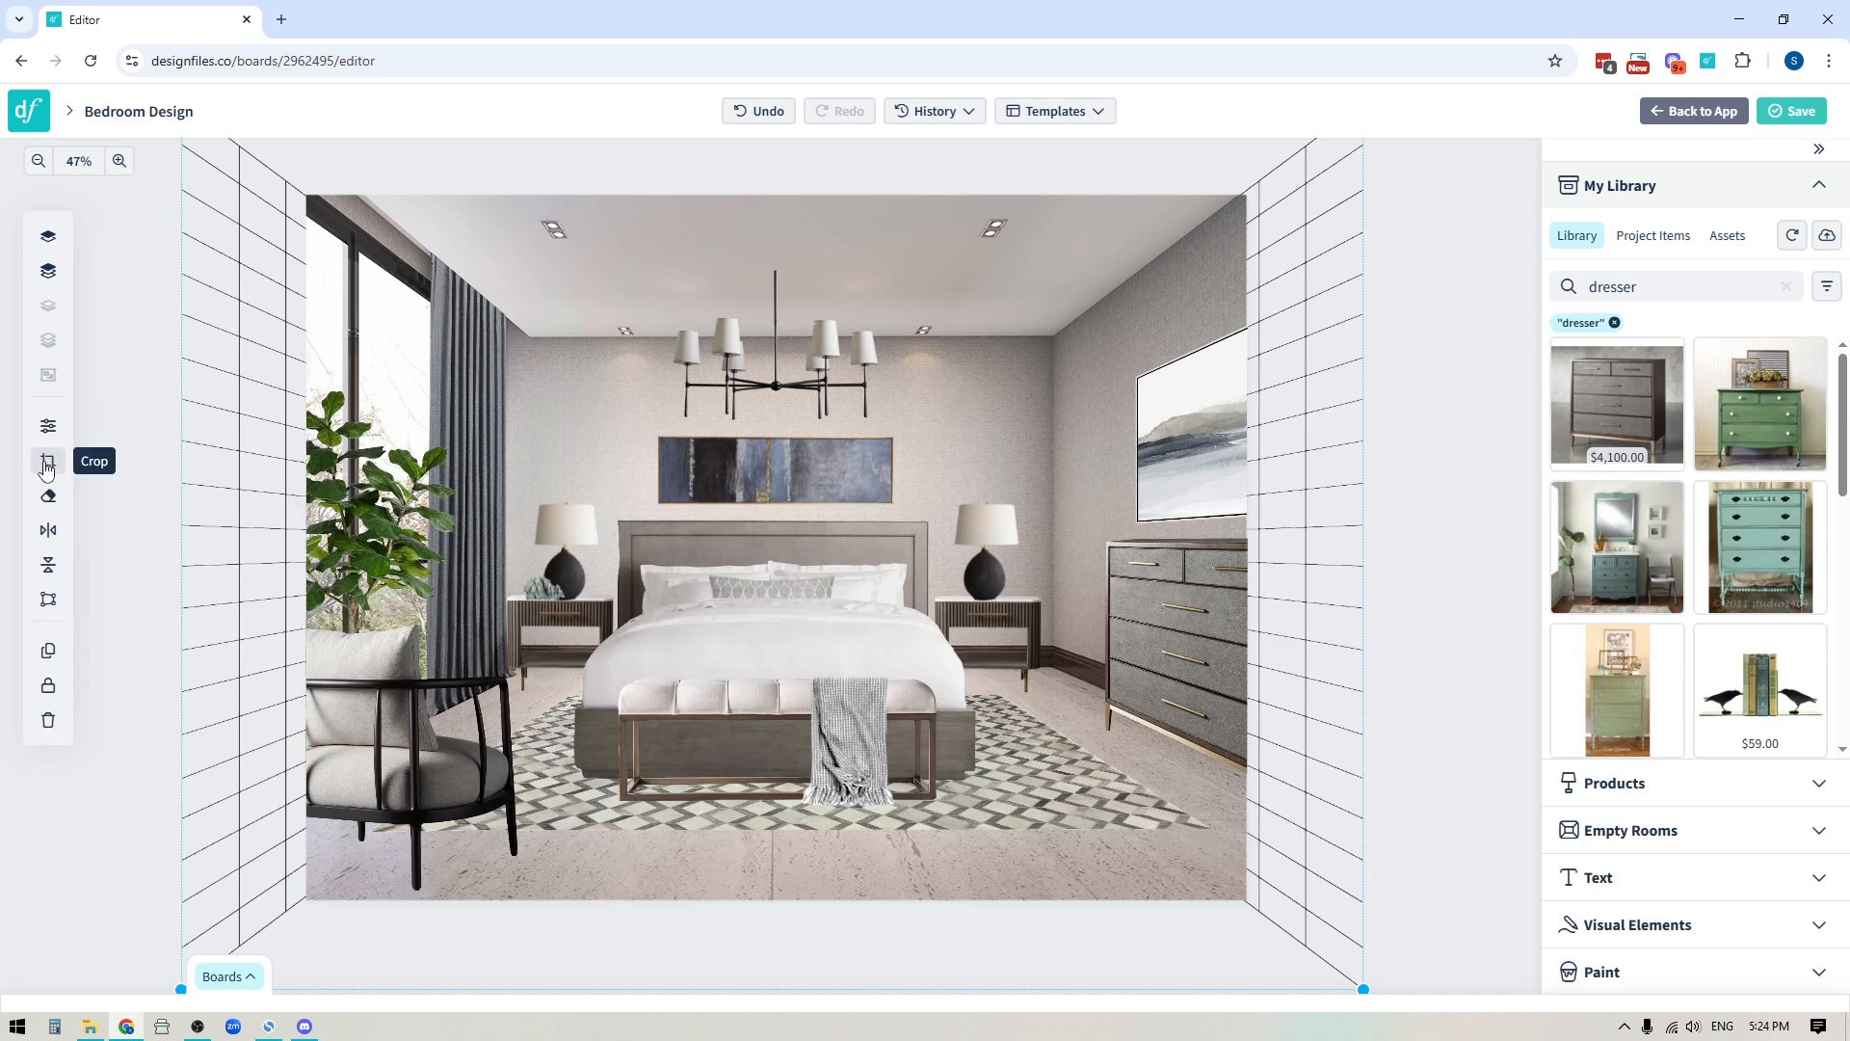
{"action": "left_click", "coordinate": [50, 241]}
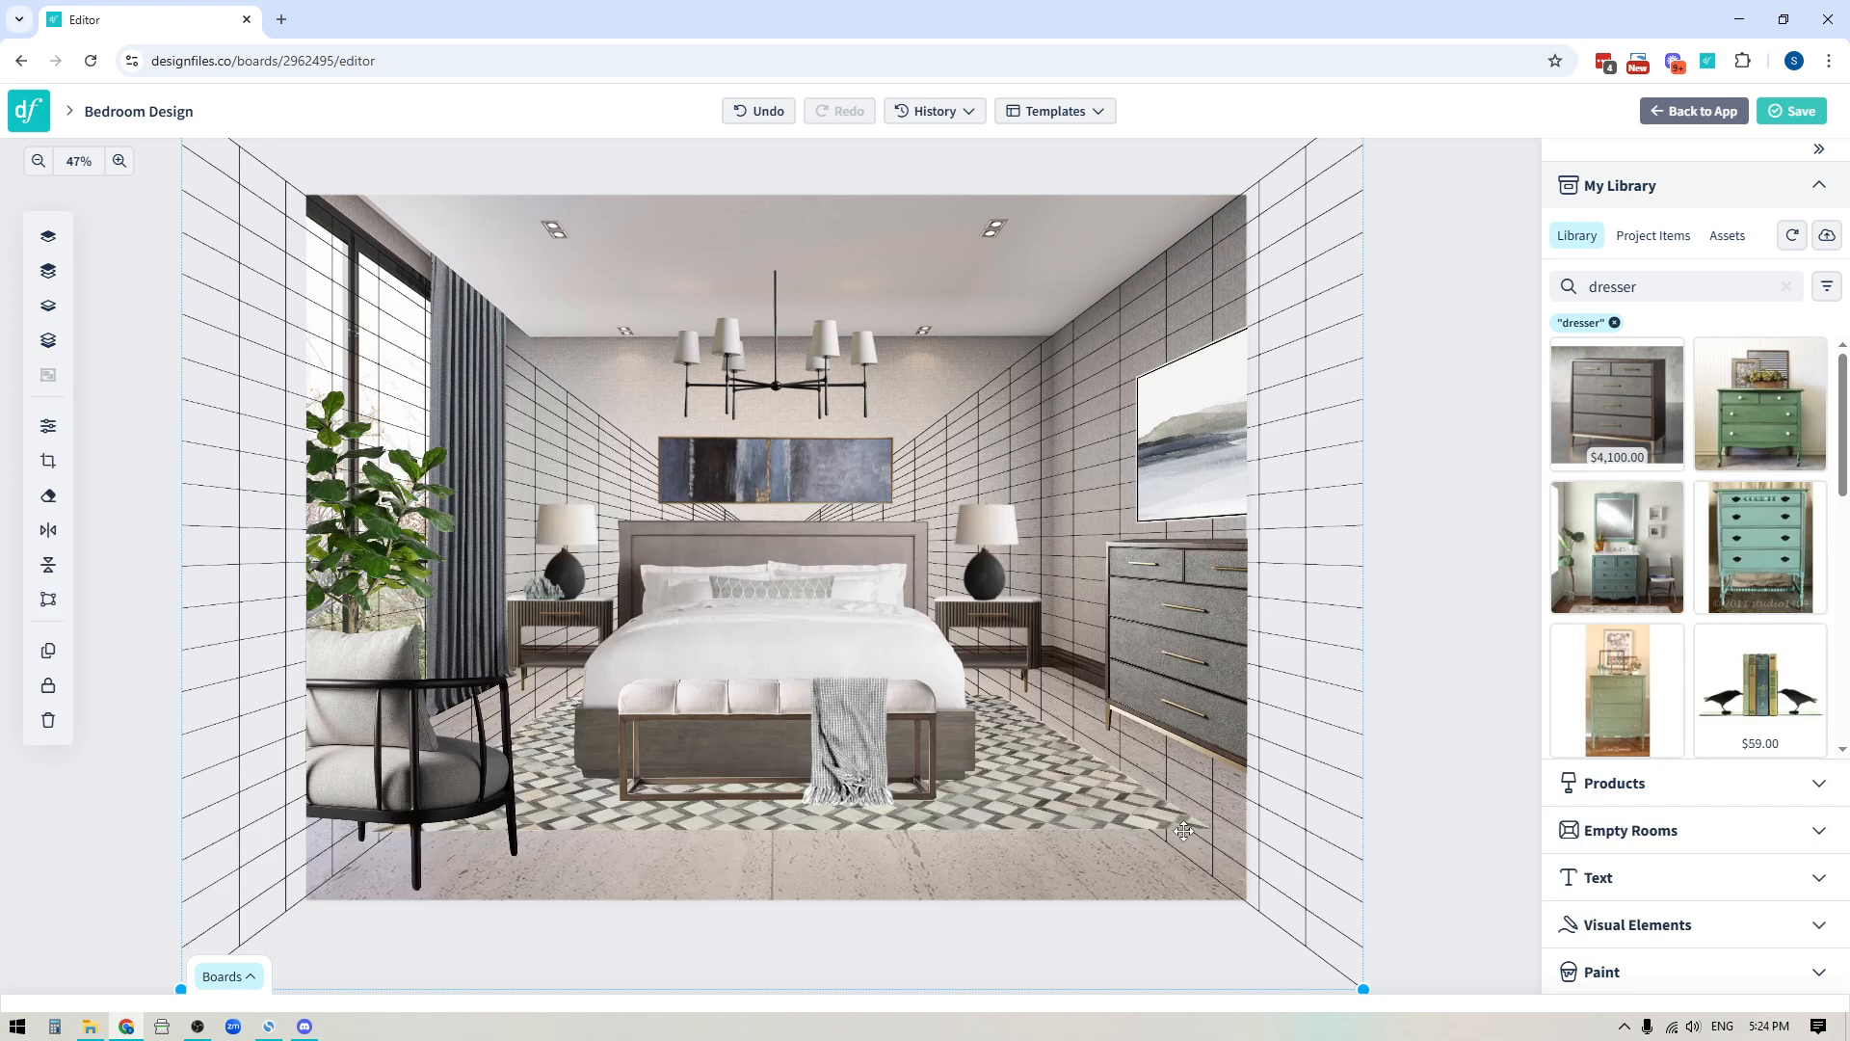
{"action": "left_click", "coordinate": [1686, 925]}
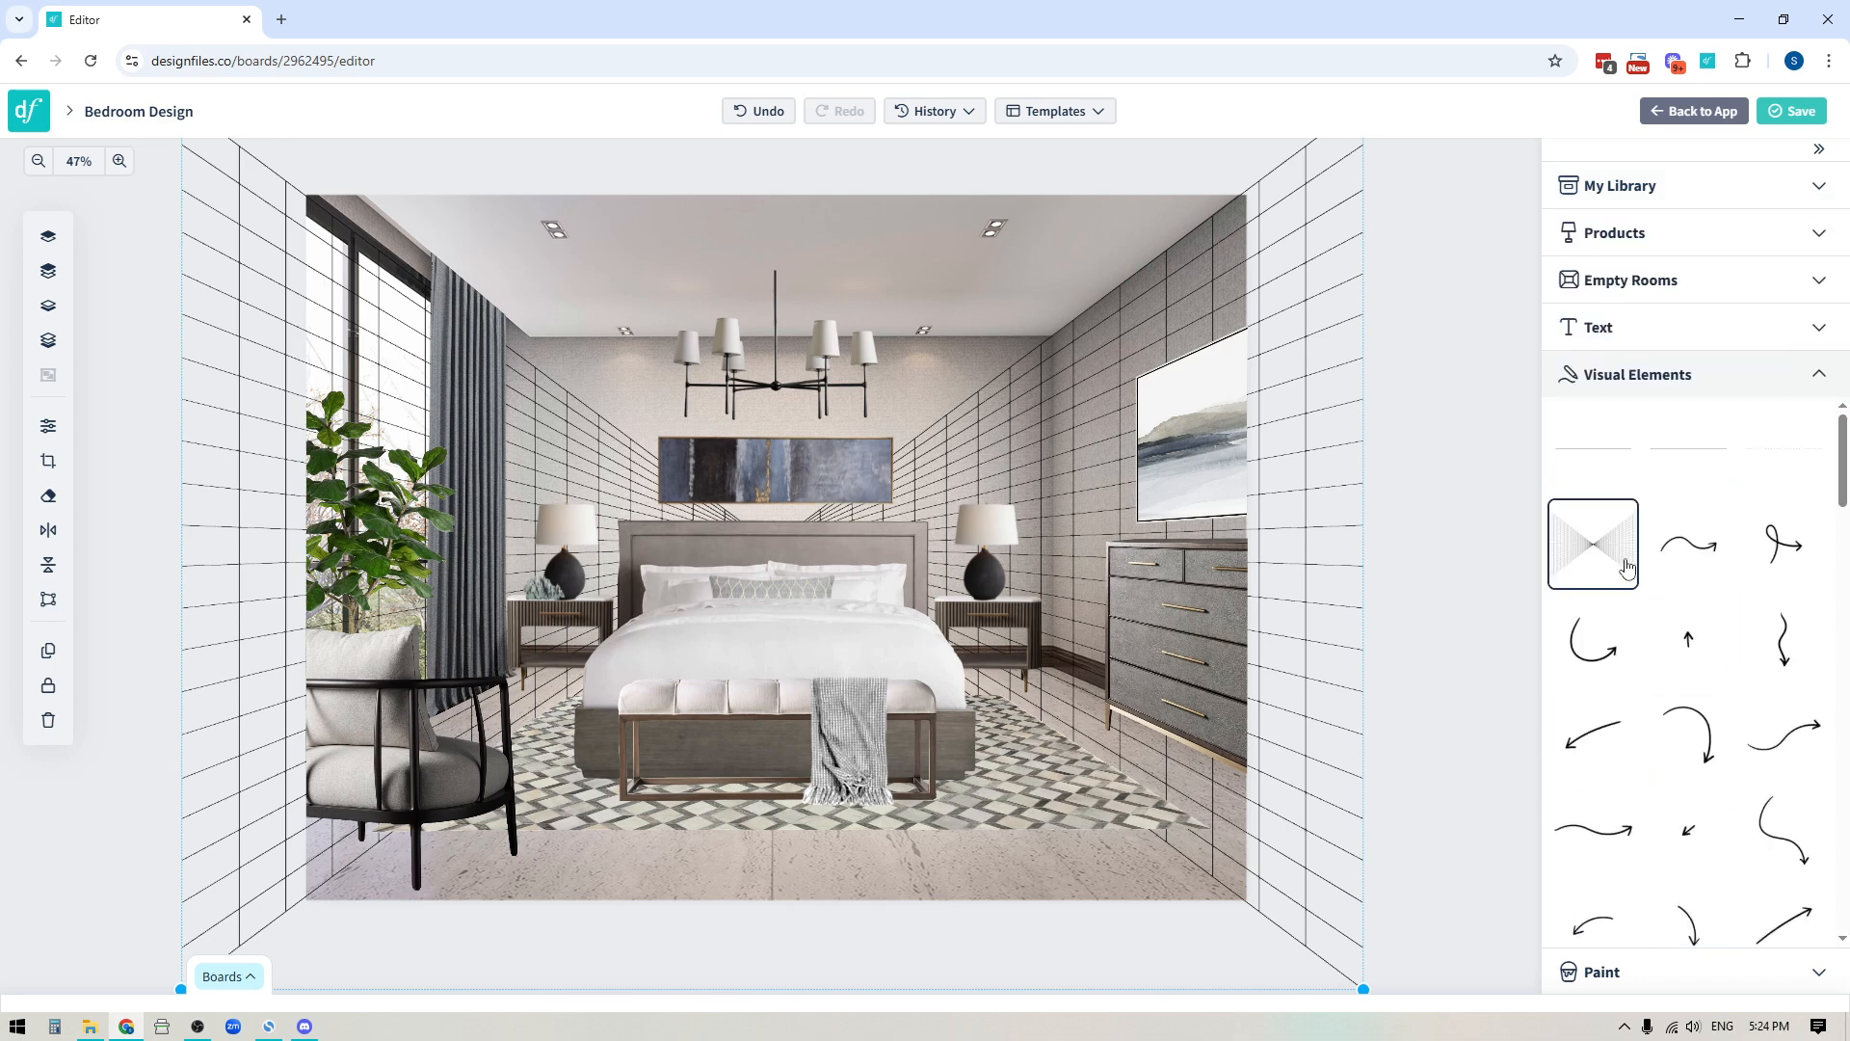